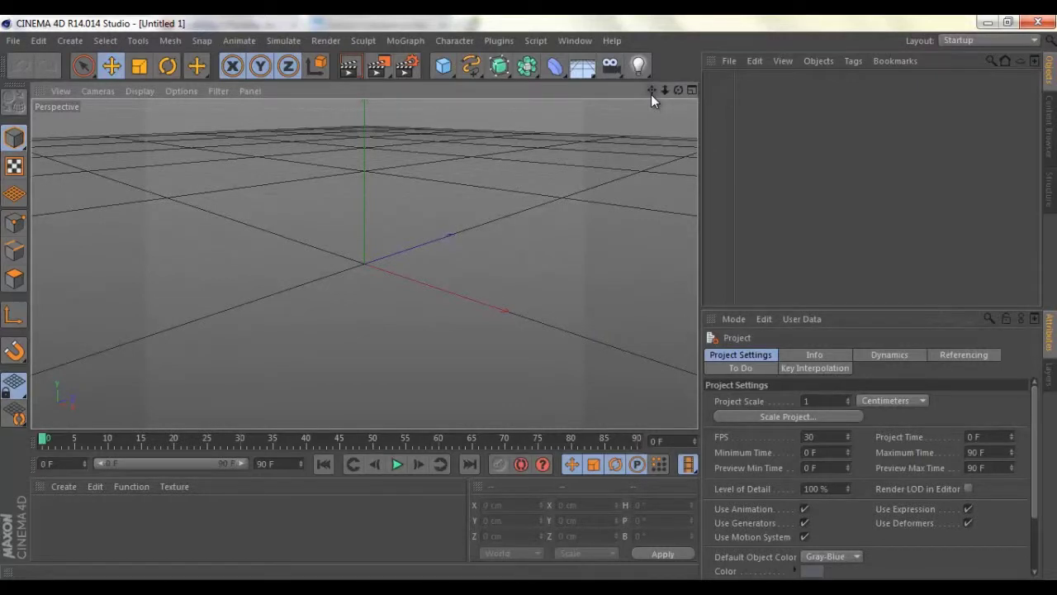
# Add a 100 cm, 24-segment sphere and raise it to a Y position of about 266 cm
pyautogui.moveTo(651, 91); pyautogui.dragTo(530, 301)
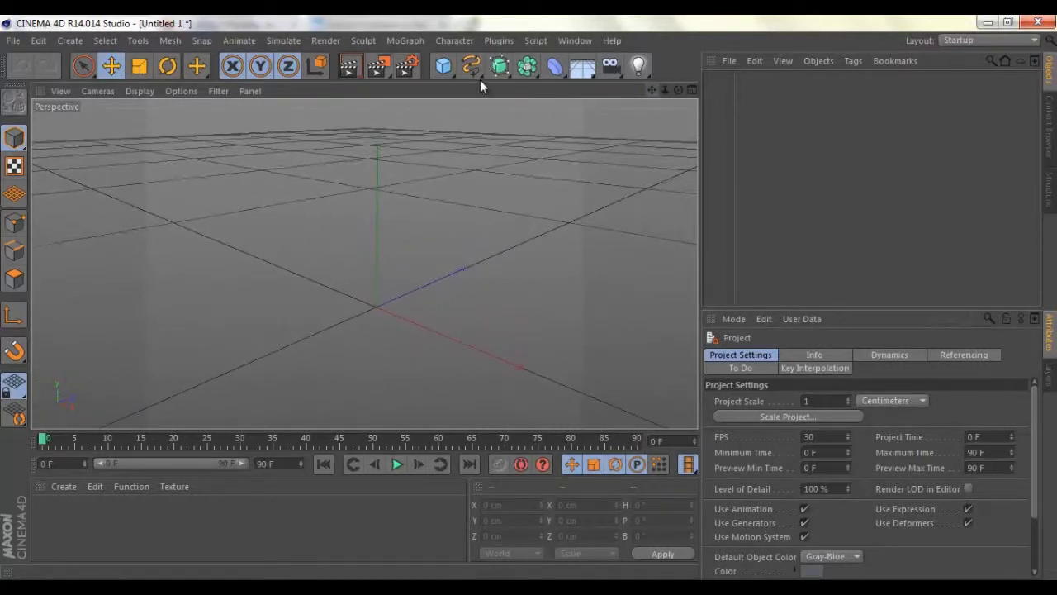
pyautogui.click(454, 69)
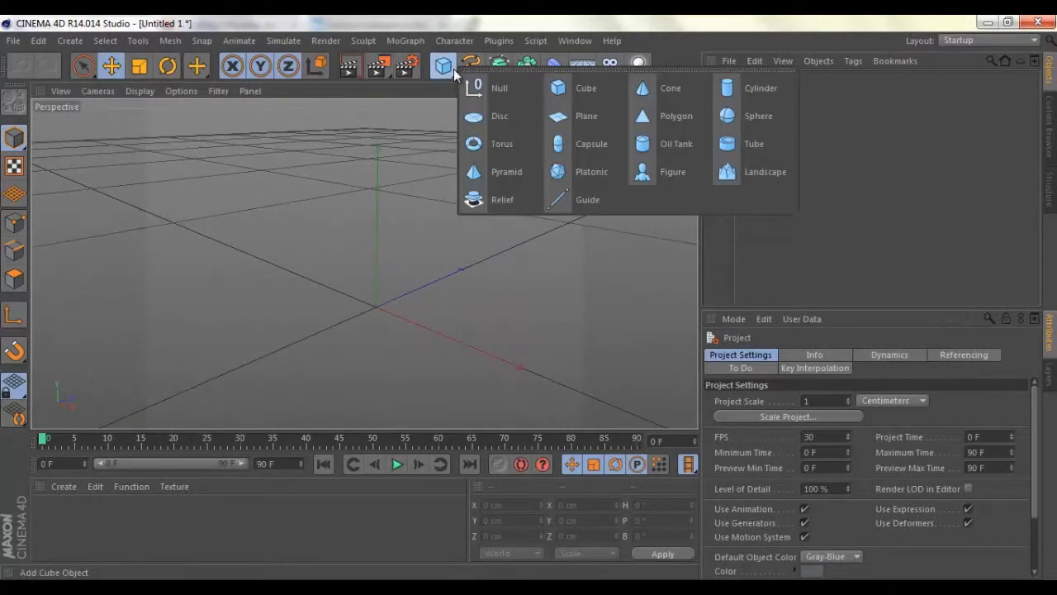
pyautogui.click(730, 115)
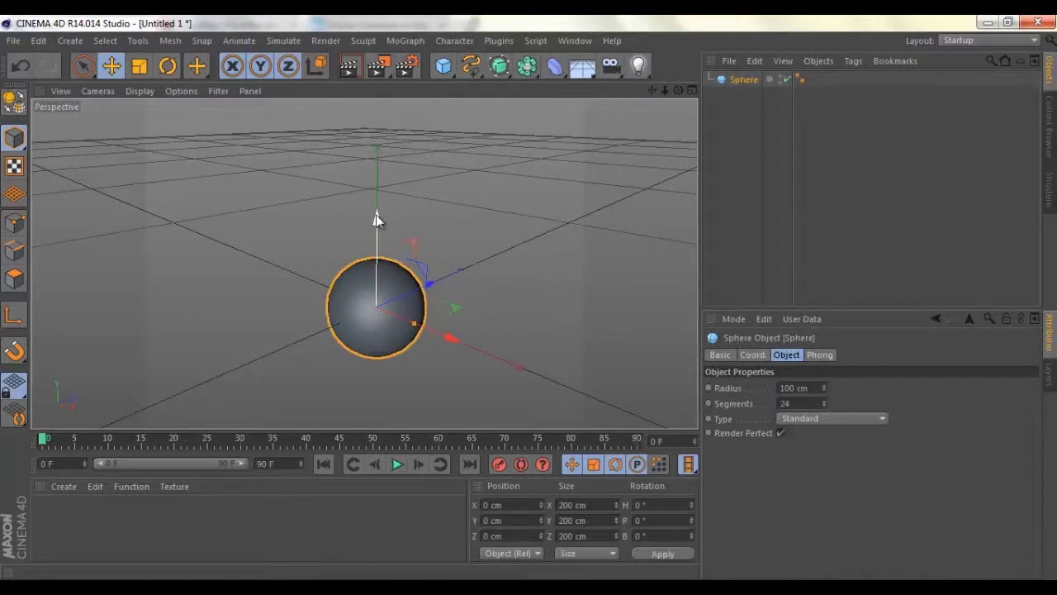
pyautogui.moveTo(376, 217)
pyautogui.mouseDown()
pyautogui.moveTo(390, 105)
pyautogui.moveTo(377, 118)
pyautogui.moveTo(532, 302)
pyautogui.mouseUp()
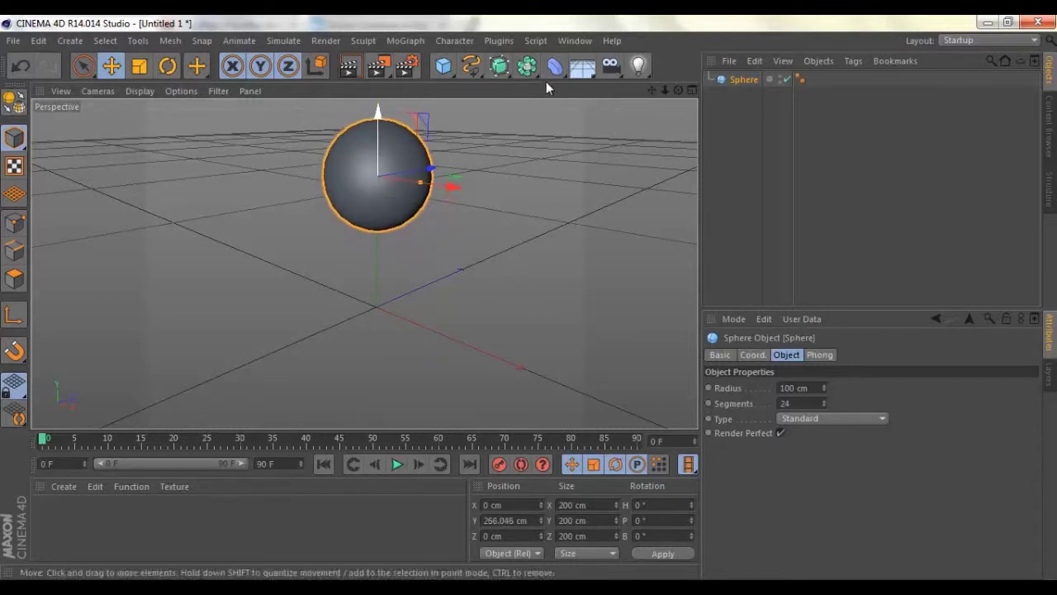
pyautogui.moveTo(655, 91); pyautogui.dragTo(530, 299)
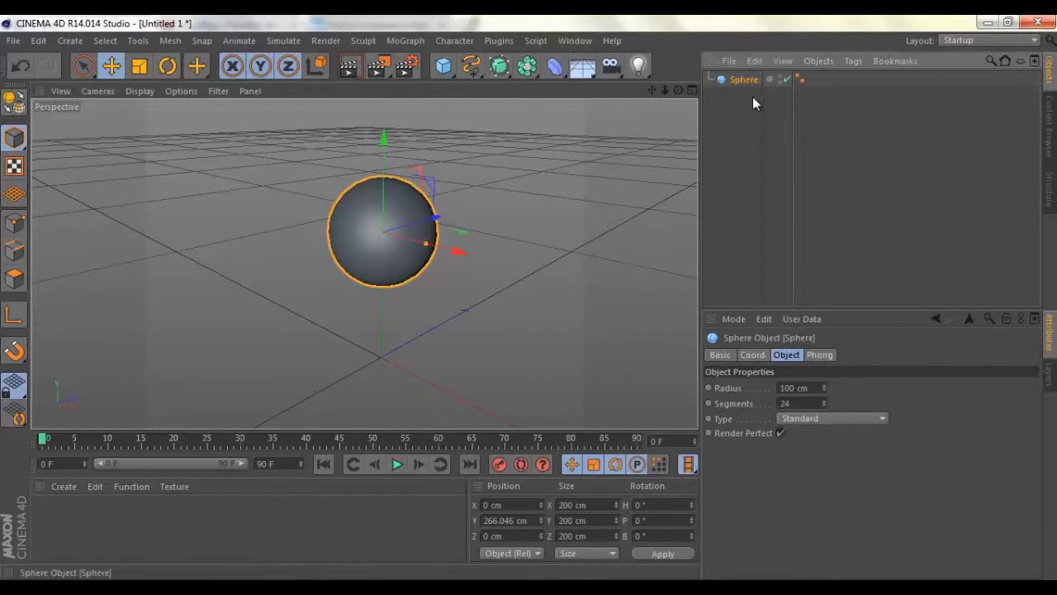
pyautogui.click(799, 79)
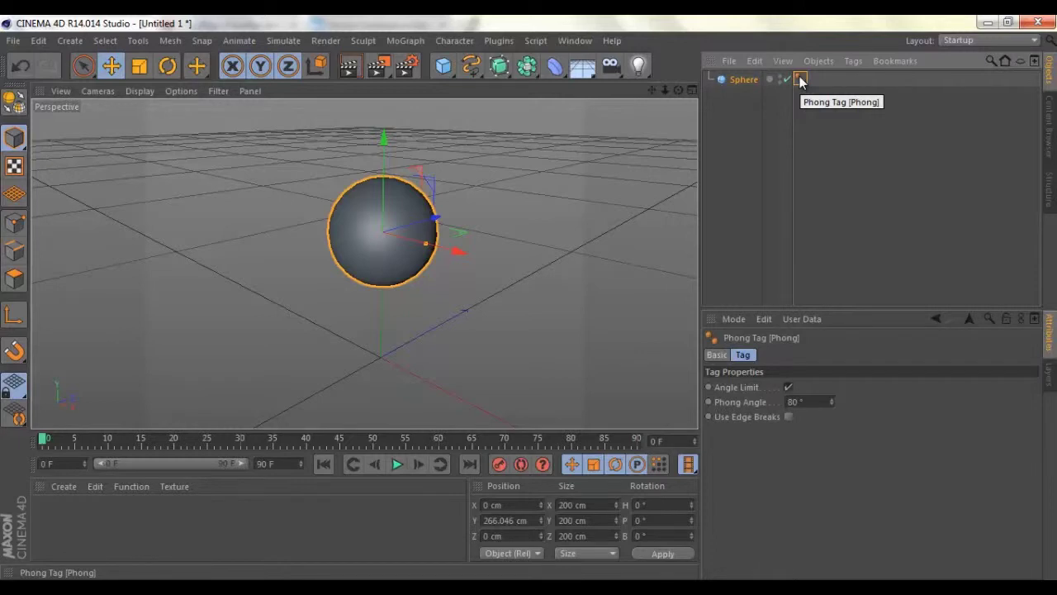
# Delete the sphere's Phong tag for faceted shading and enlarge its radius to 163.48 cm
pyautogui.press('Delete')
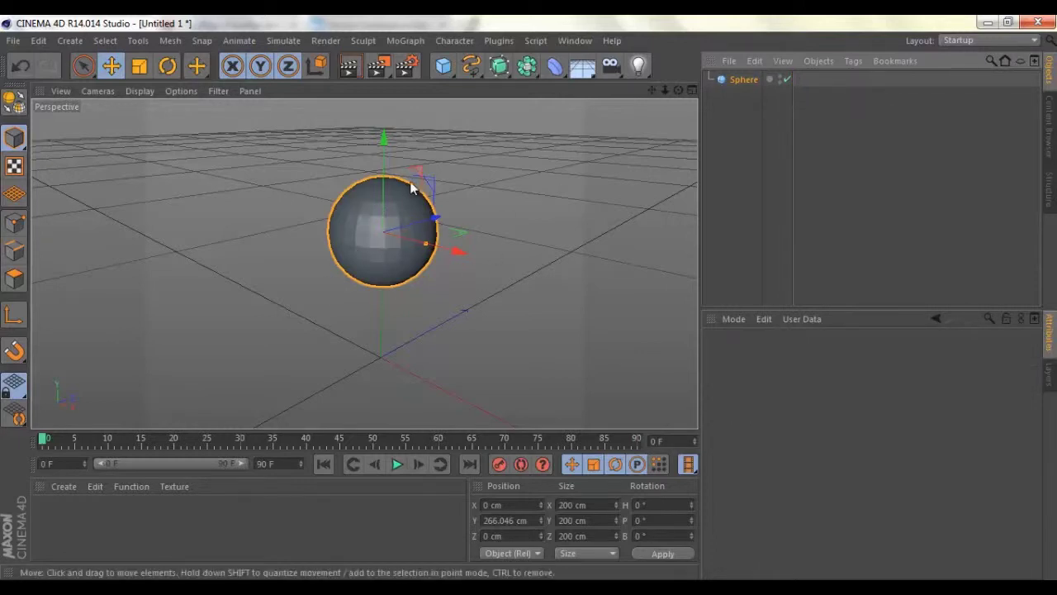
pyautogui.moveTo(426, 244); pyautogui.dragTo(458, 262)
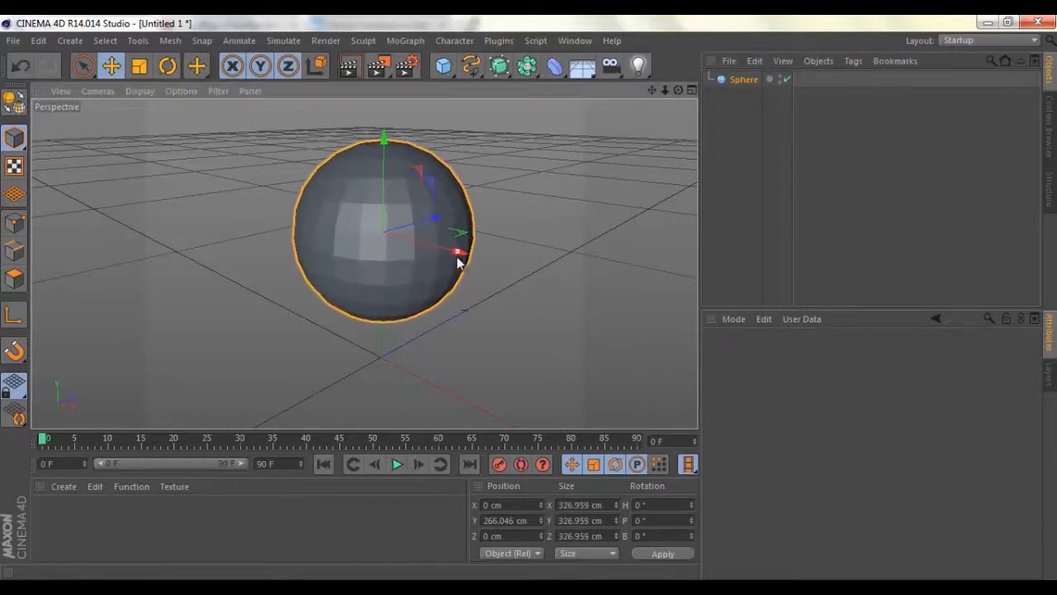
pyautogui.click(748, 79)
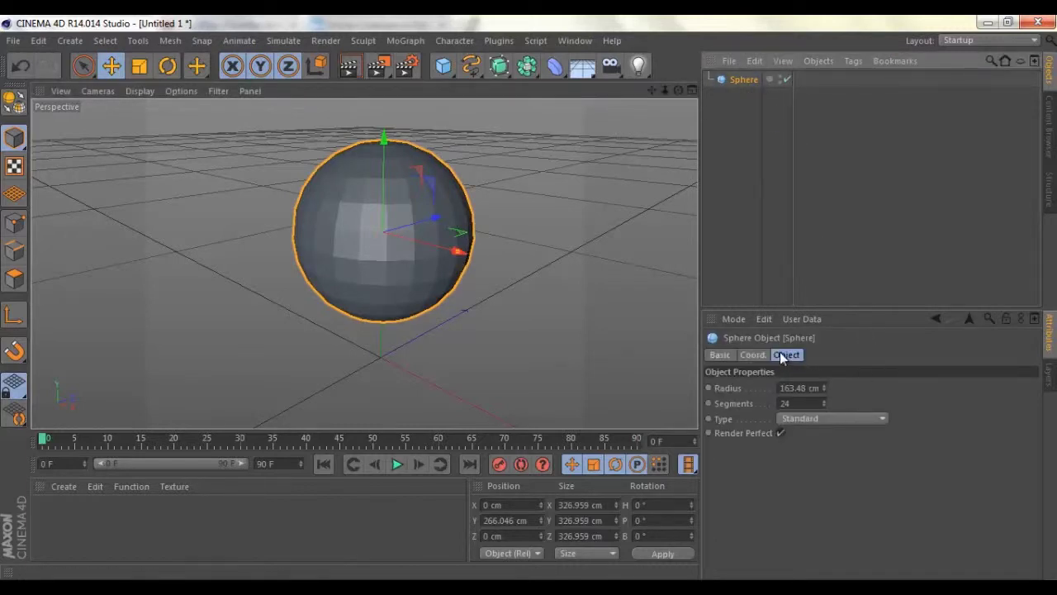
# Set the sphere type to Icosahedron and lower its segments from 24 to 20
pyautogui.click(861, 419)
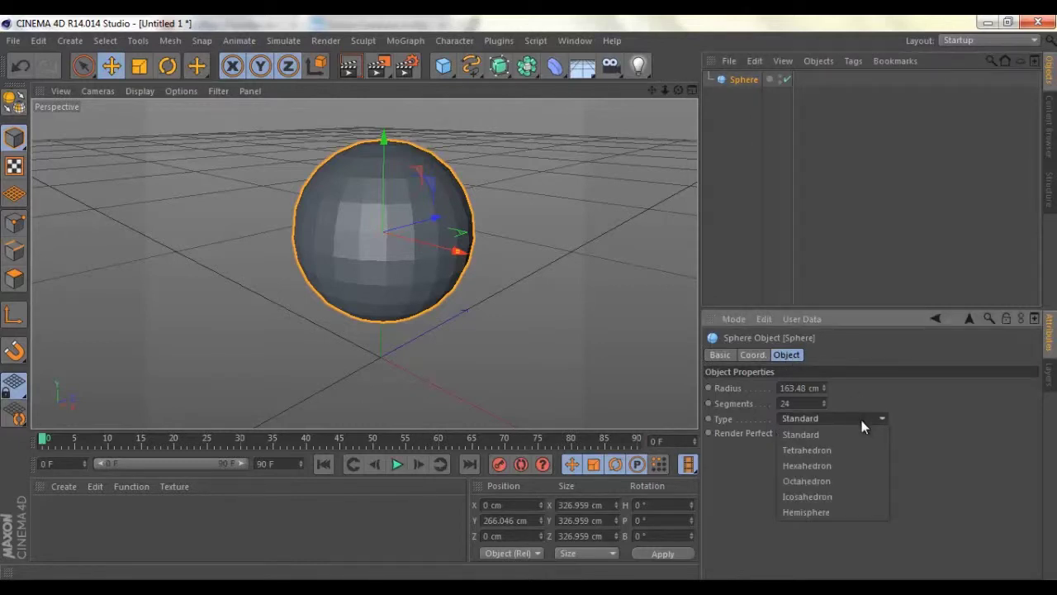
pyautogui.click(839, 494)
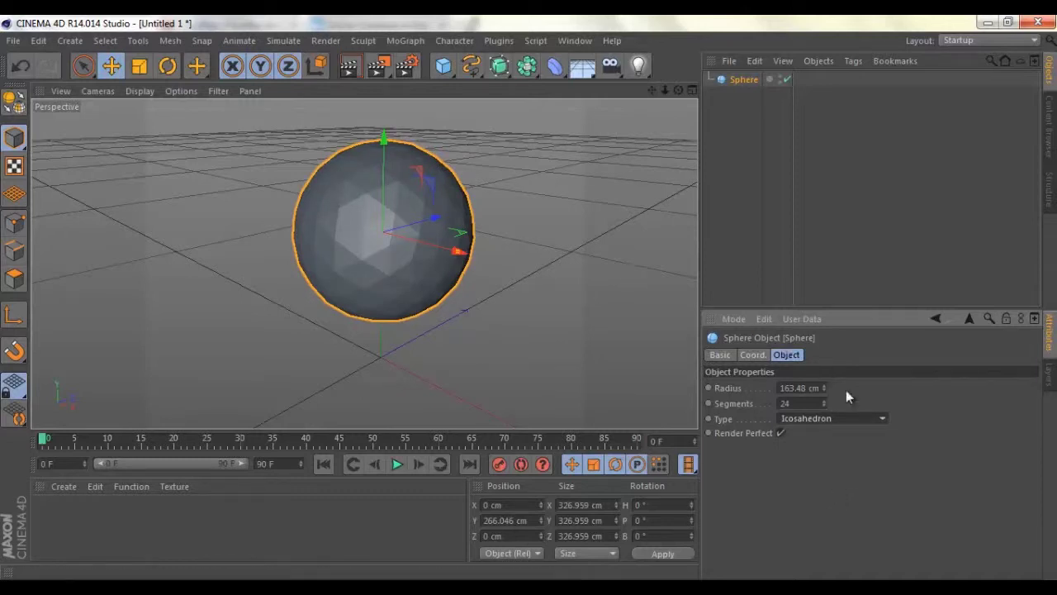
pyautogui.click(878, 422)
pyautogui.click(846, 464)
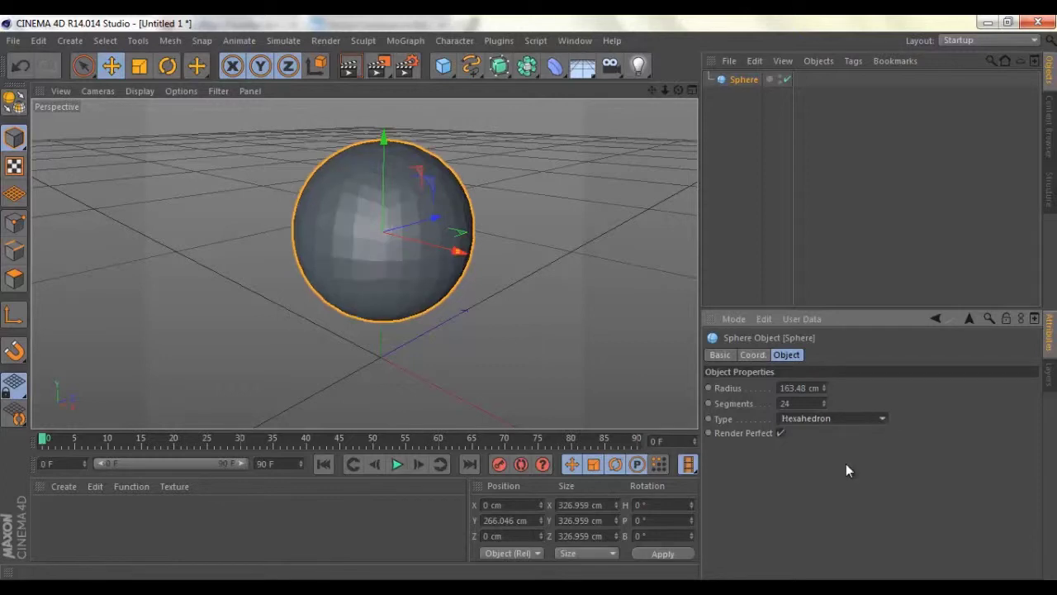
pyautogui.click(879, 419)
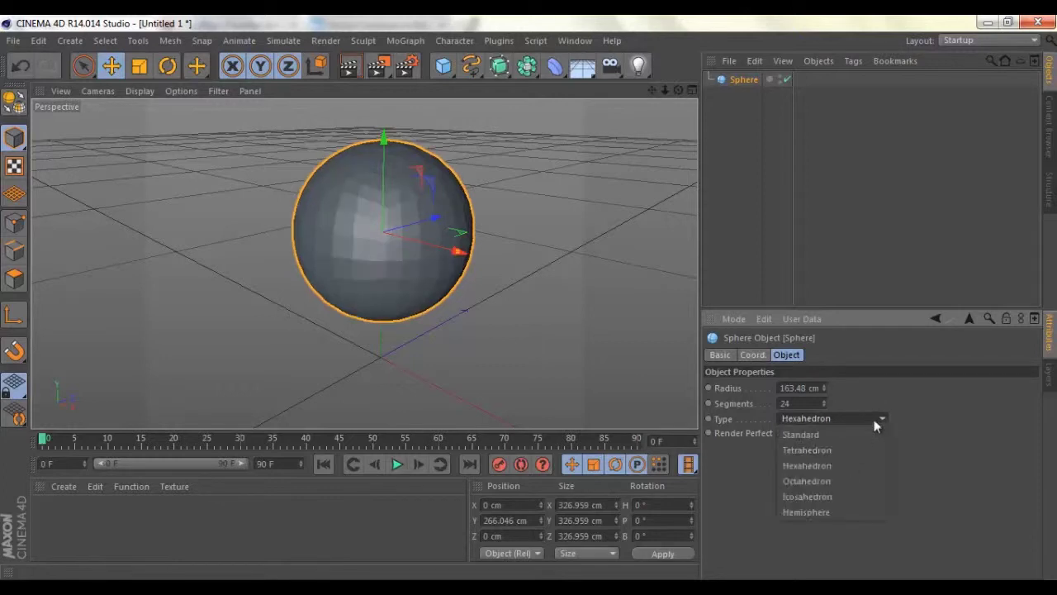
pyautogui.click(838, 508)
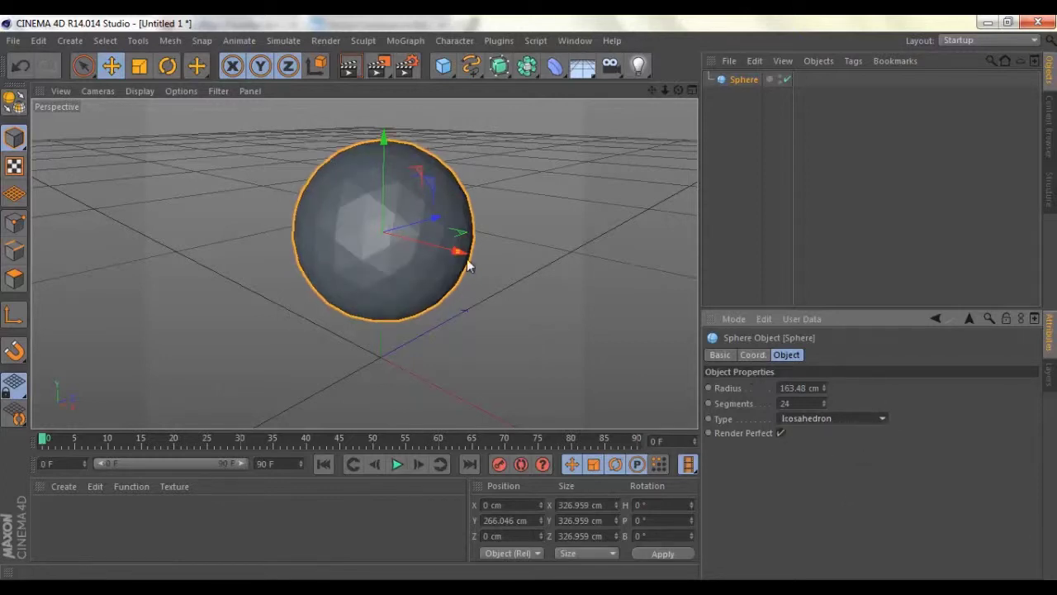
pyautogui.click(824, 405)
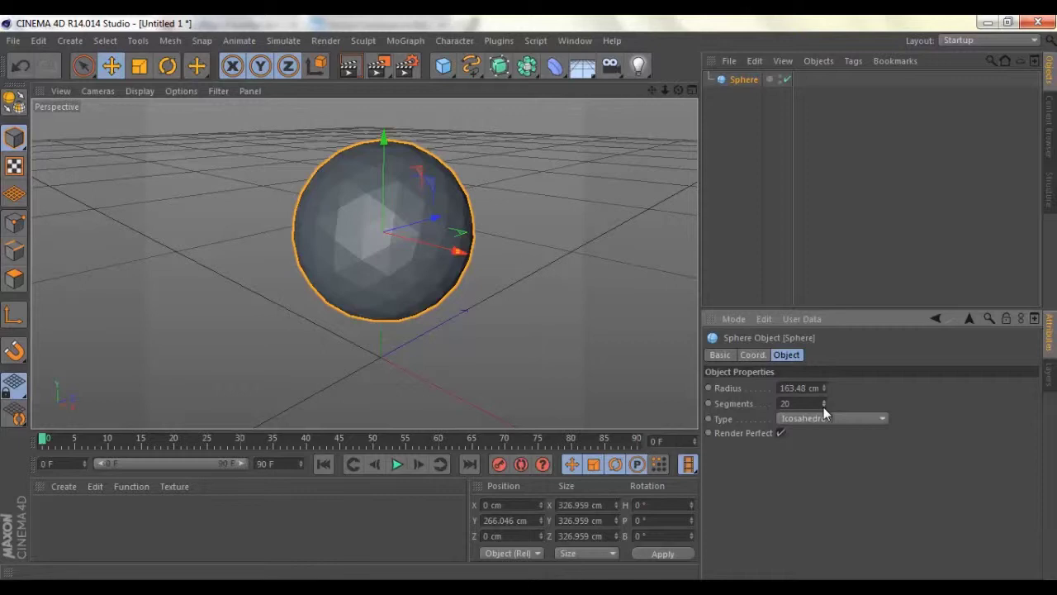
pyautogui.click(824, 407)
pyautogui.click(824, 404)
pyautogui.click(824, 403)
pyautogui.click(823, 402)
pyautogui.moveTo(824, 403); pyautogui.dragTo(823, 403)
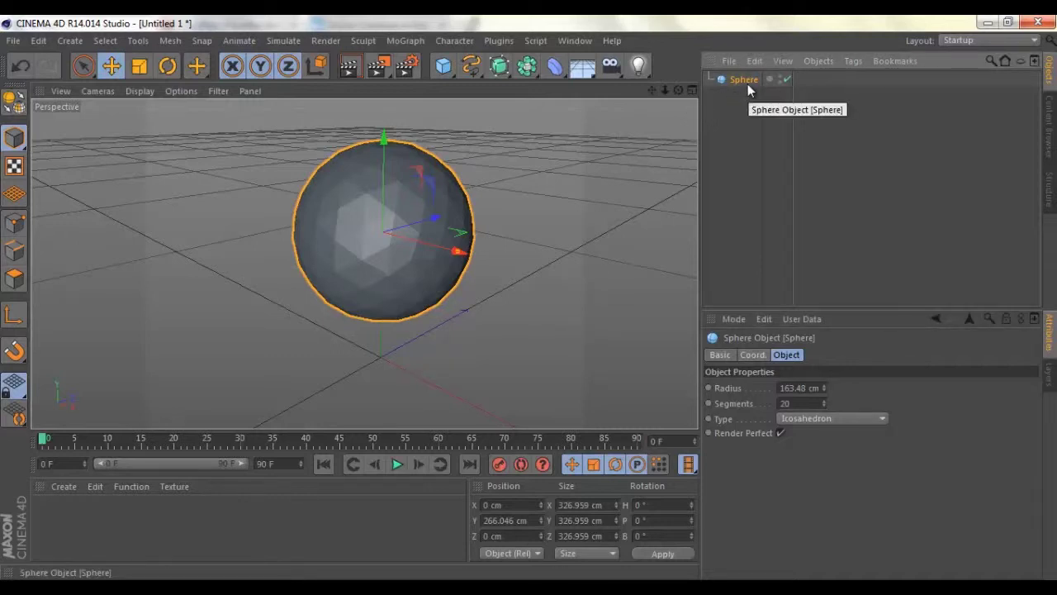
# Convert the low-poly Icosahedron sphere into an editable polygon object
pyautogui.press('c')
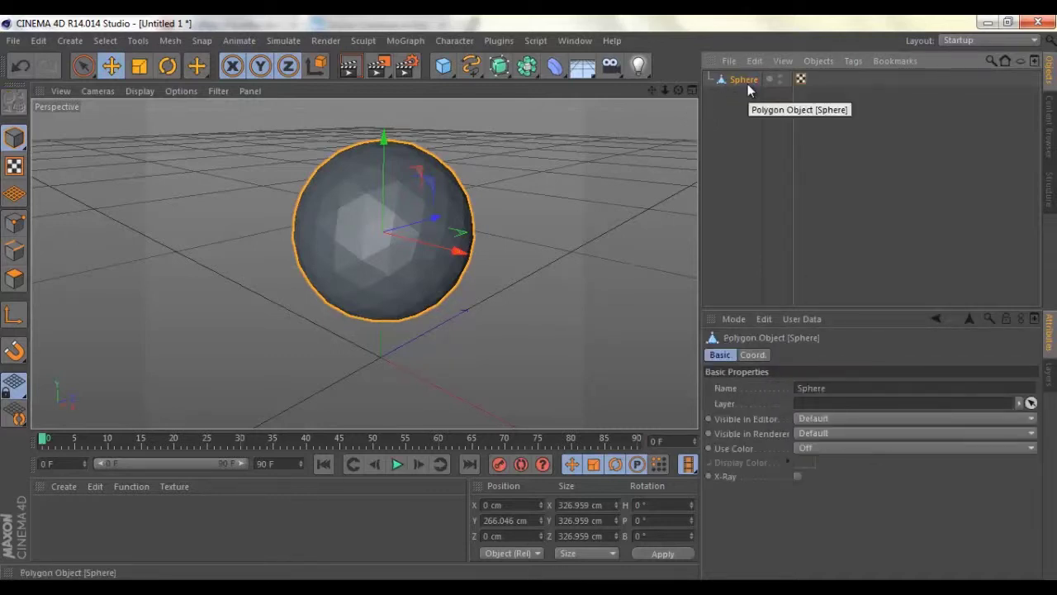
pyautogui.hotkey('ctrl', 'z')
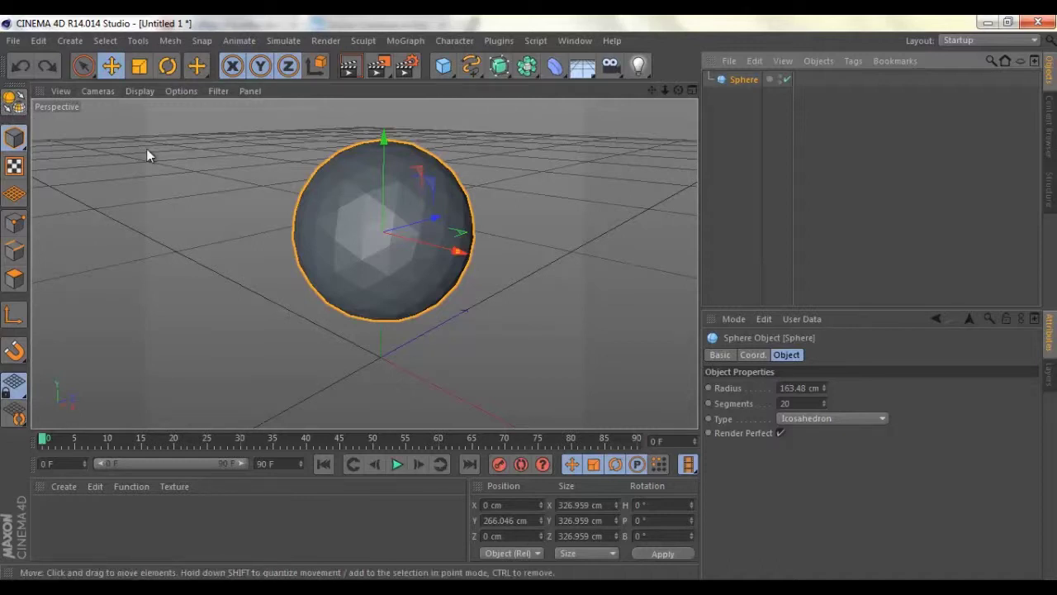
pyautogui.click(14, 101)
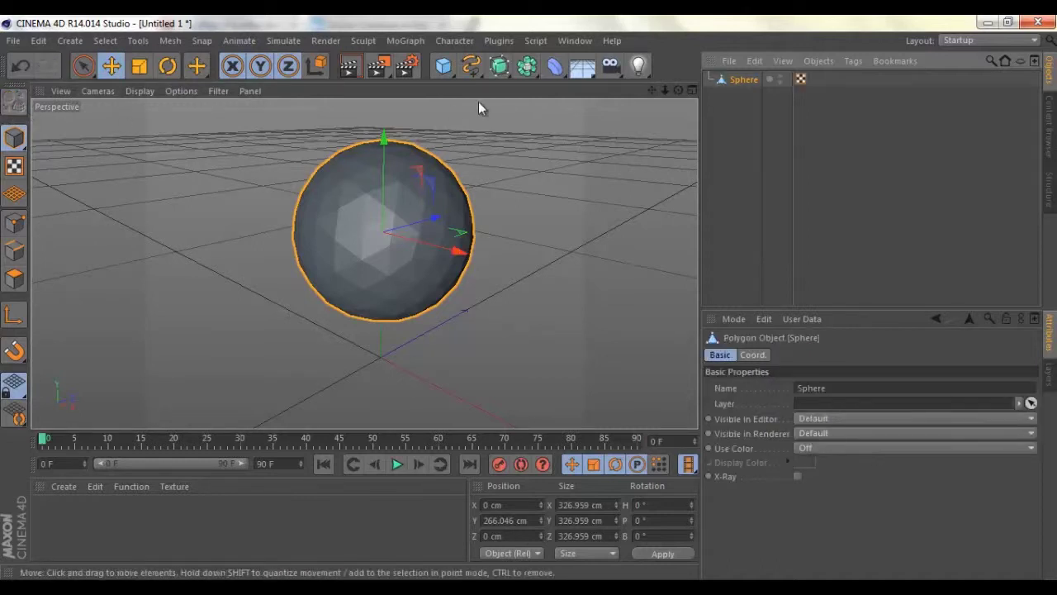
pyautogui.click(725, 125)
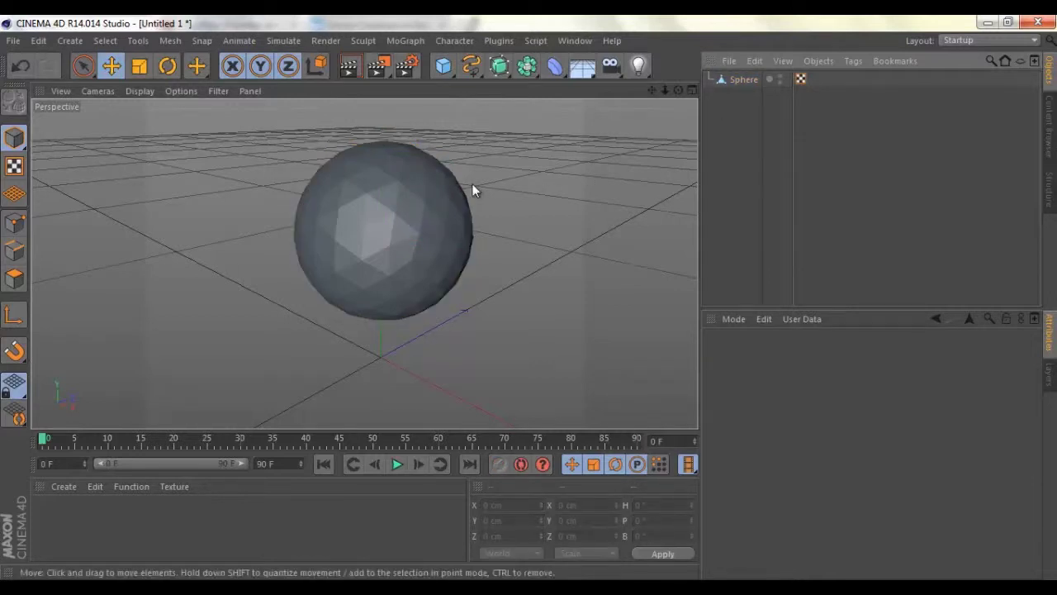
pyautogui.click(375, 234)
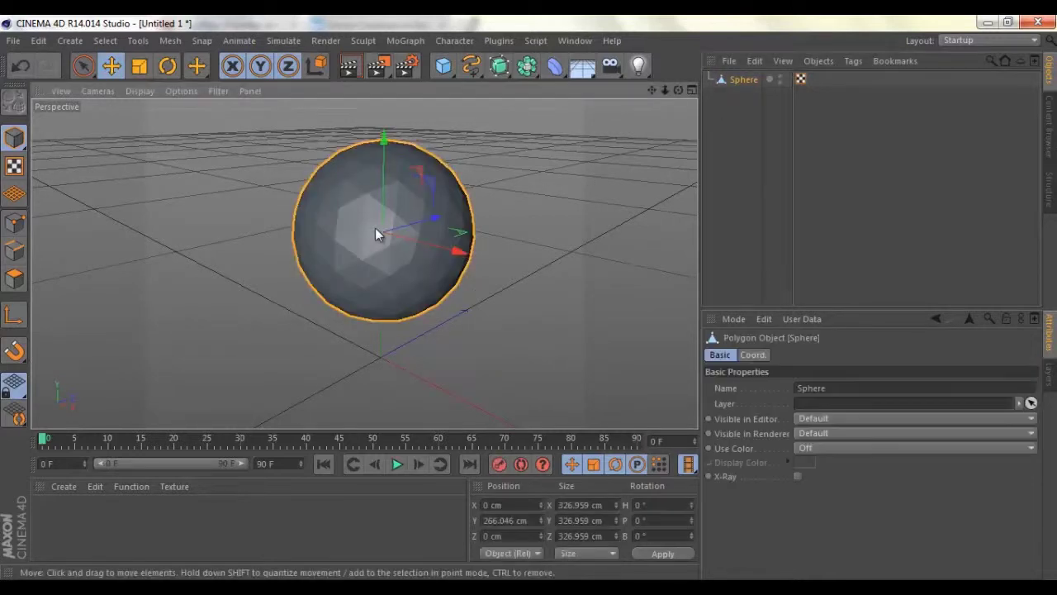
pyautogui.click(140, 69)
# Scale the sphere vertically into an egg shape with a Y size of 474.5 cm
pyautogui.moveTo(384, 138); pyautogui.dragTo(395, 112)
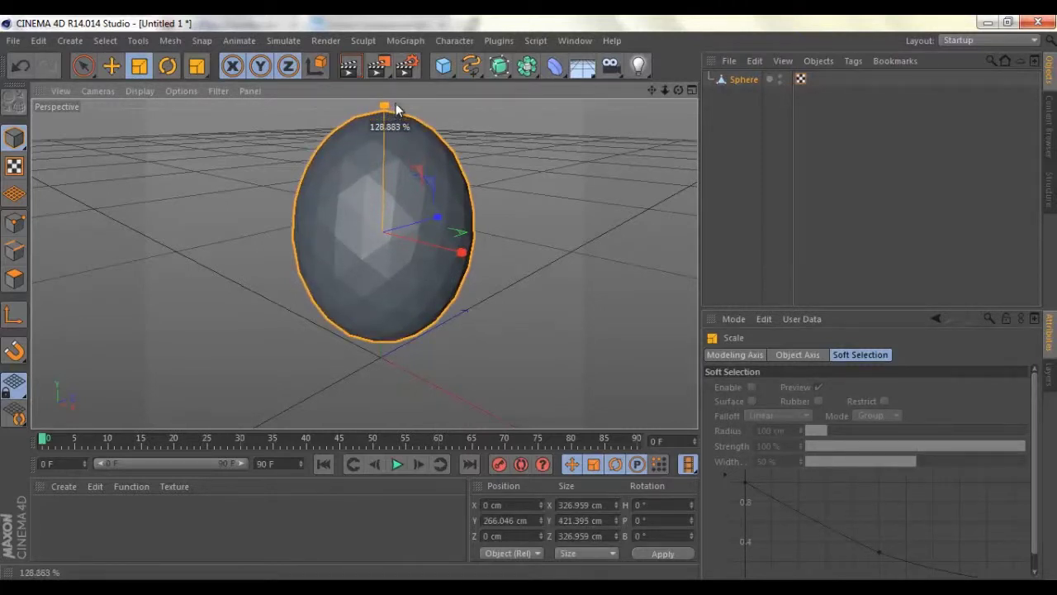
pyautogui.moveTo(396, 103); pyautogui.dragTo(397, 104)
pyautogui.moveTo(678, 89); pyautogui.dragTo(529, 298)
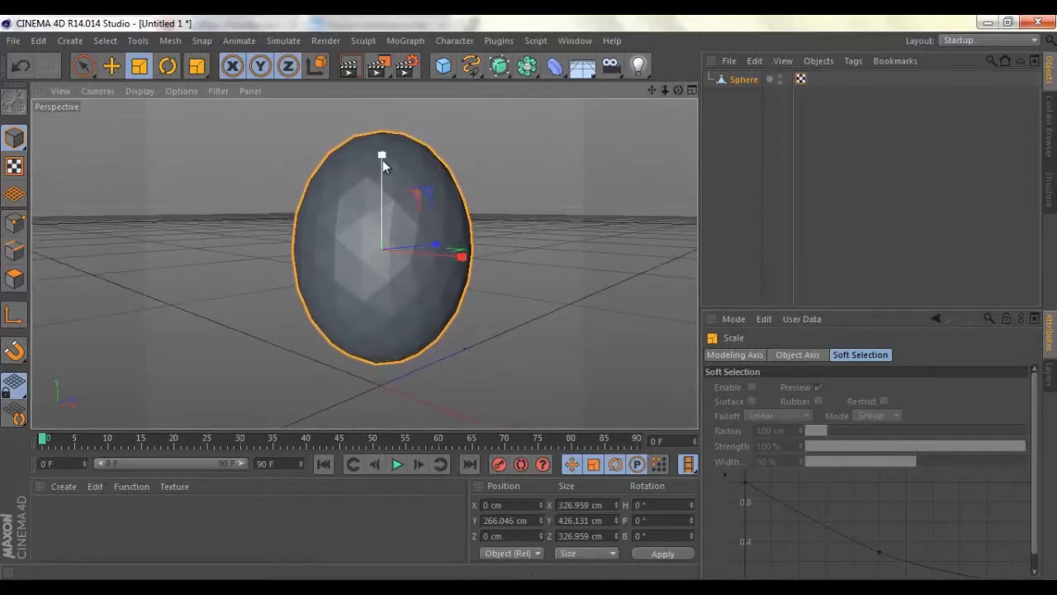
pyautogui.moveTo(382, 155)
pyautogui.mouseDown()
pyautogui.moveTo(395, 104)
pyautogui.moveTo(530, 298)
pyautogui.mouseUp()
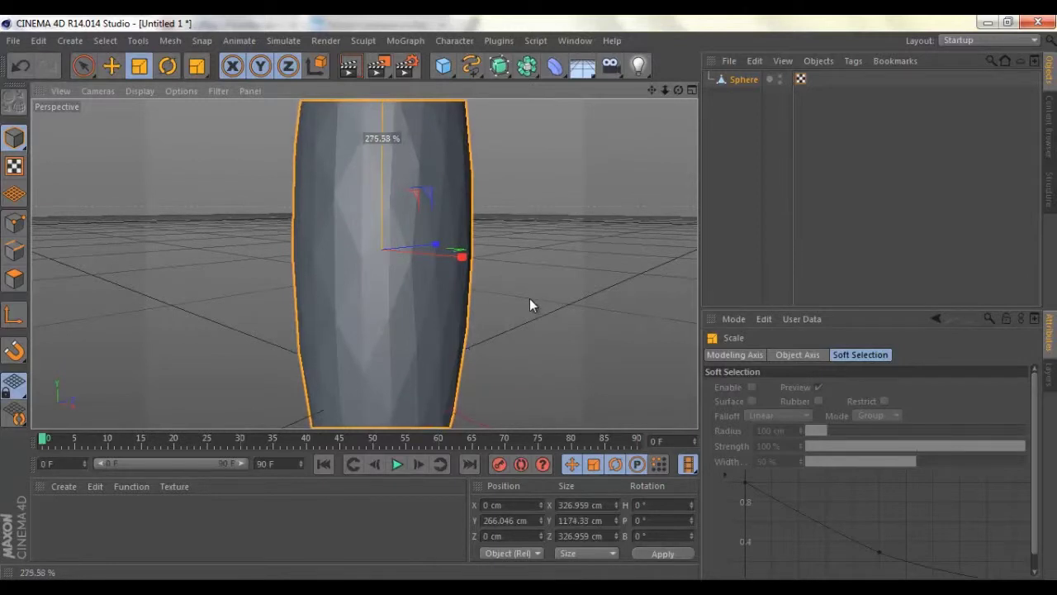
pyautogui.moveTo(529, 298)
pyautogui.mouseDown()
pyautogui.moveTo(413, 171)
pyautogui.moveTo(413, 146)
pyautogui.mouseUp()
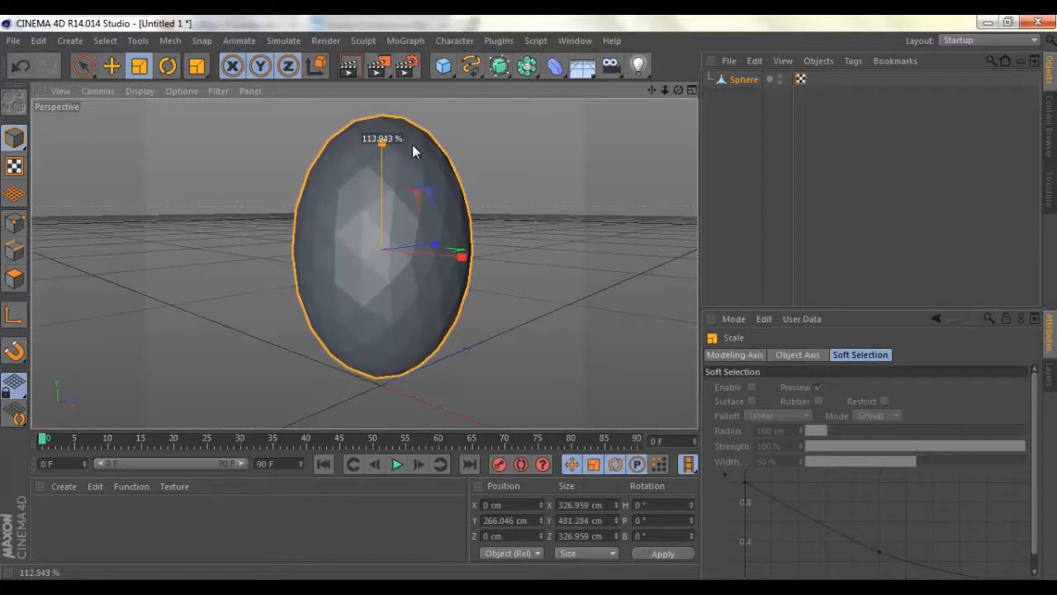
pyautogui.moveTo(678, 90); pyautogui.dragTo(529, 298)
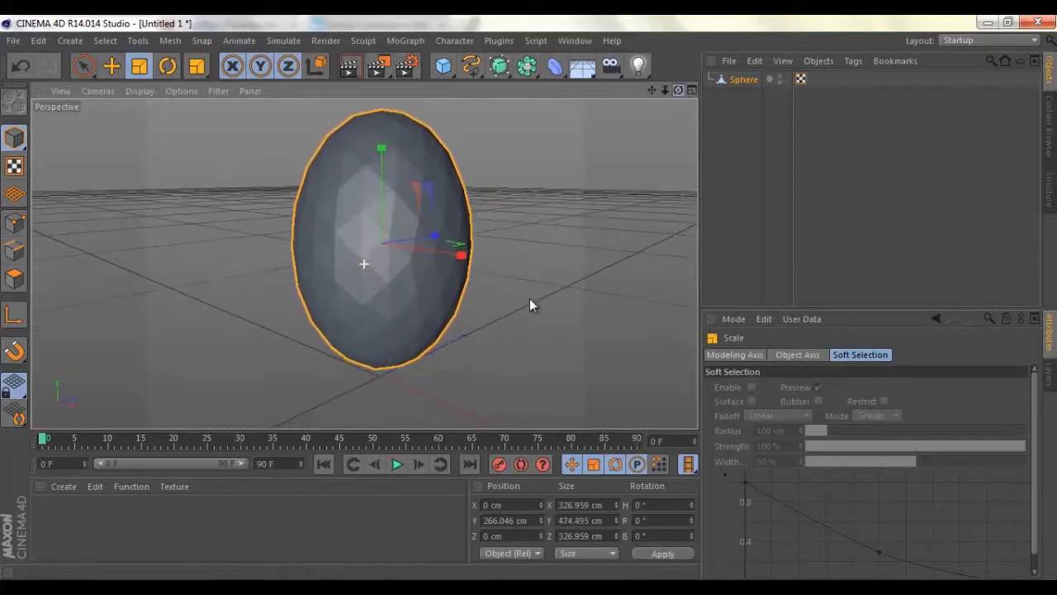
# Add a MoGraph Random effector and make it a child of the Sphere
pyautogui.click(405, 41)
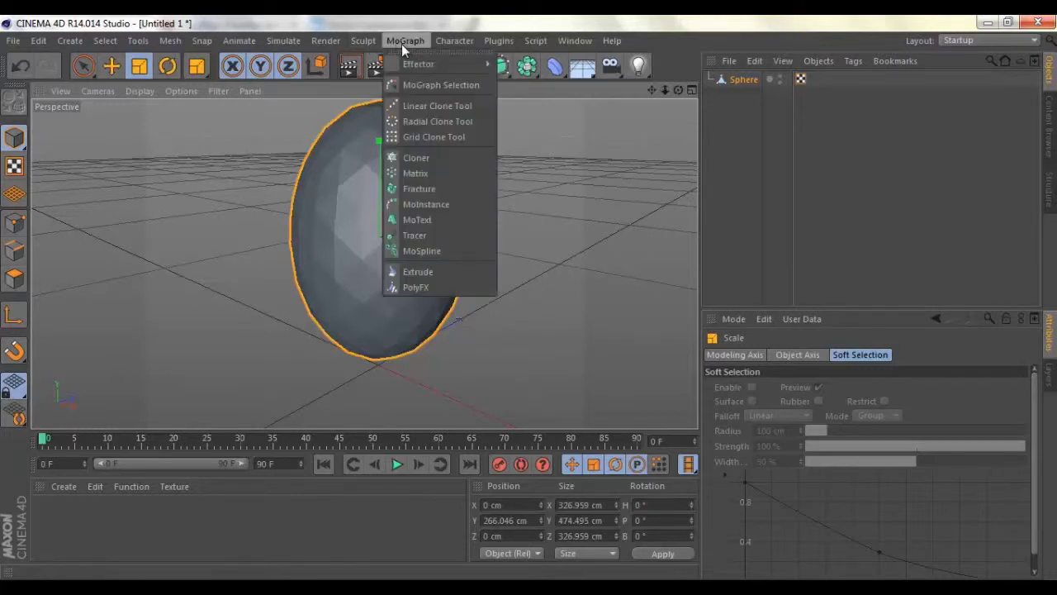
pyautogui.moveTo(437, 65)
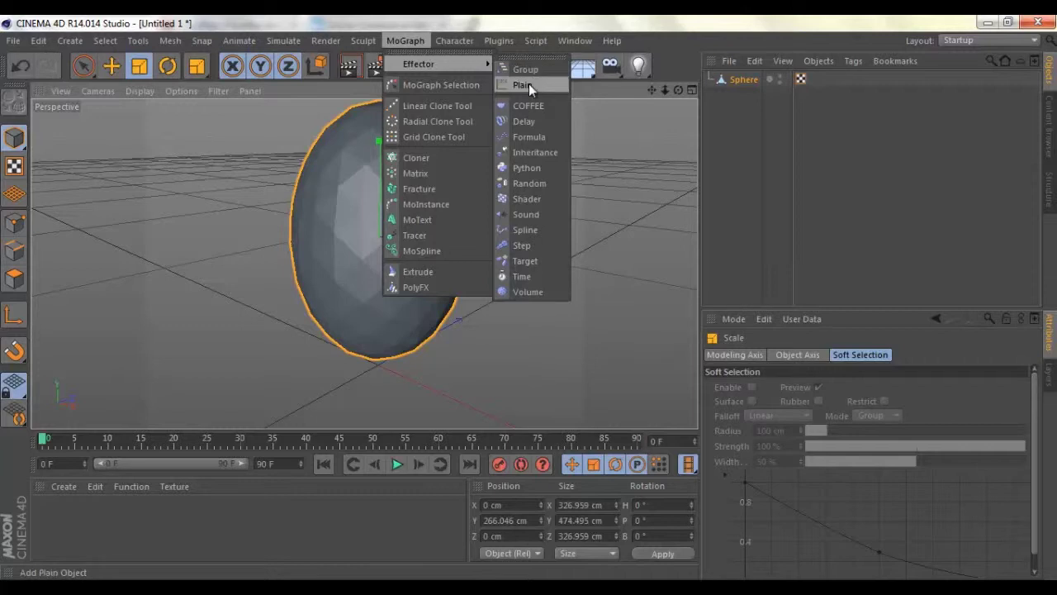
pyautogui.click(530, 183)
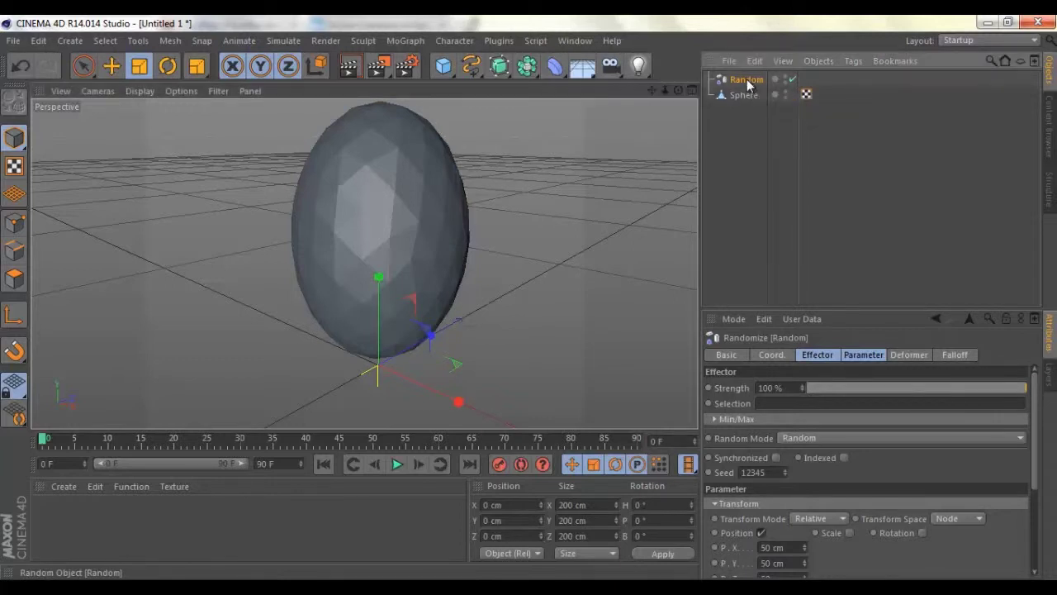
pyautogui.moveTo(749, 85)
pyautogui.mouseDown()
pyautogui.moveTo(751, 100)
pyautogui.moveTo(737, 94)
pyautogui.mouseUp()
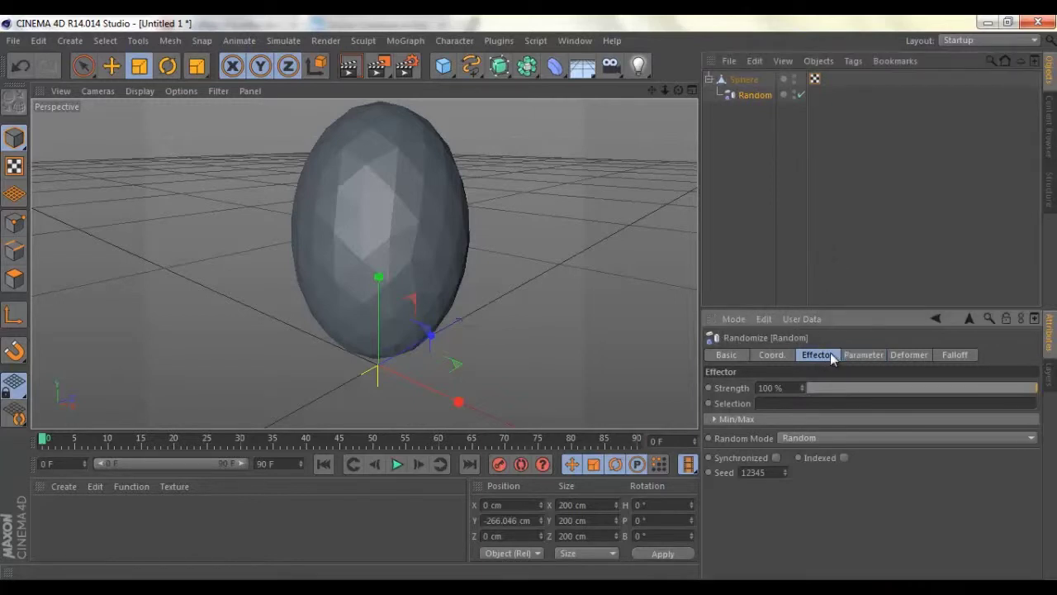
# Set the Random effector's deformation to Polygon so facets shift by 50 cm per axis
pyautogui.click(908, 355)
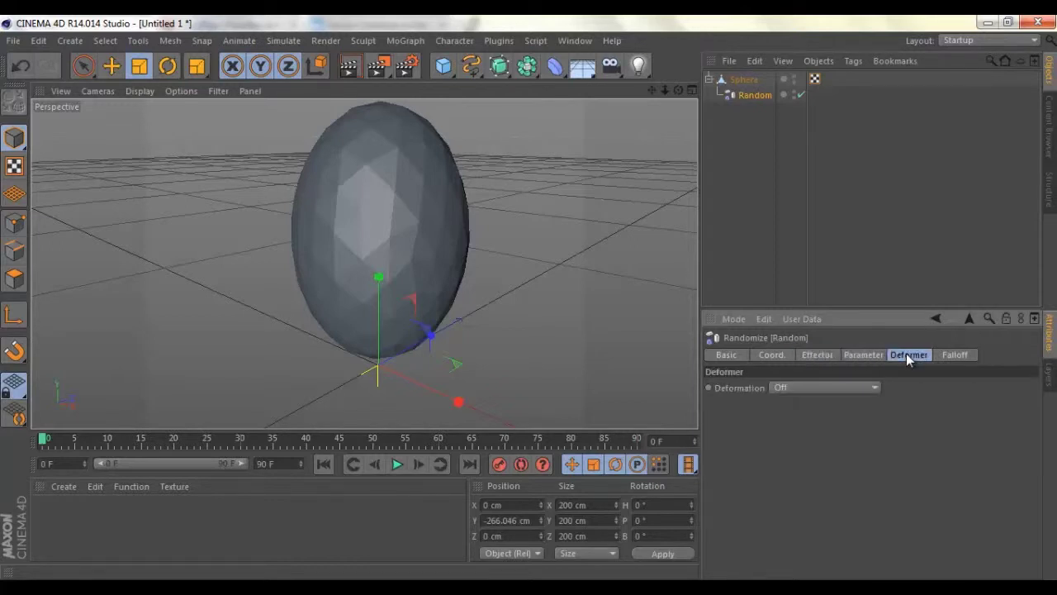
pyautogui.click(799, 390)
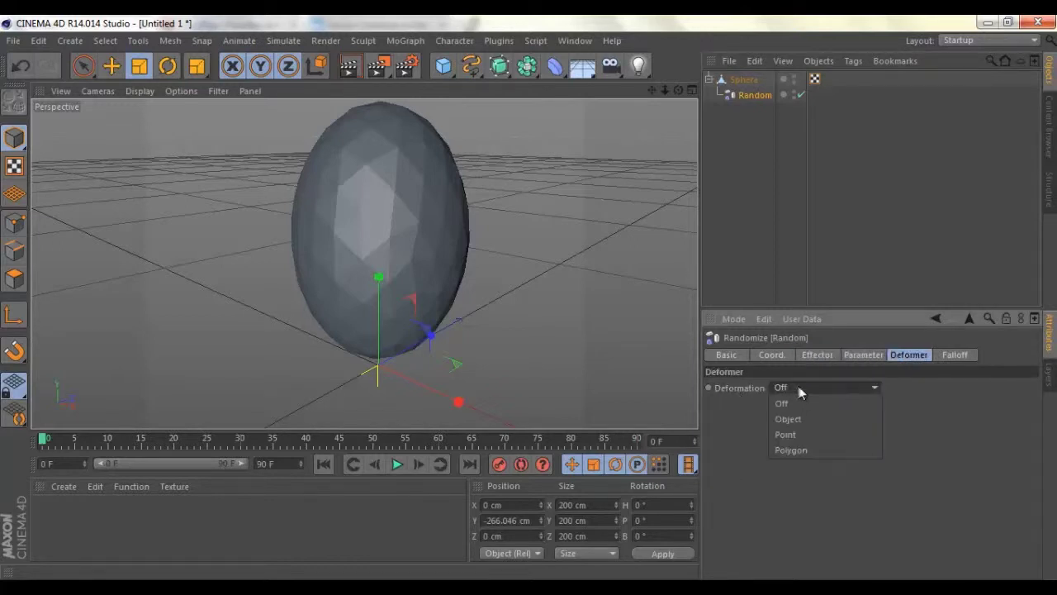
pyautogui.click(792, 451)
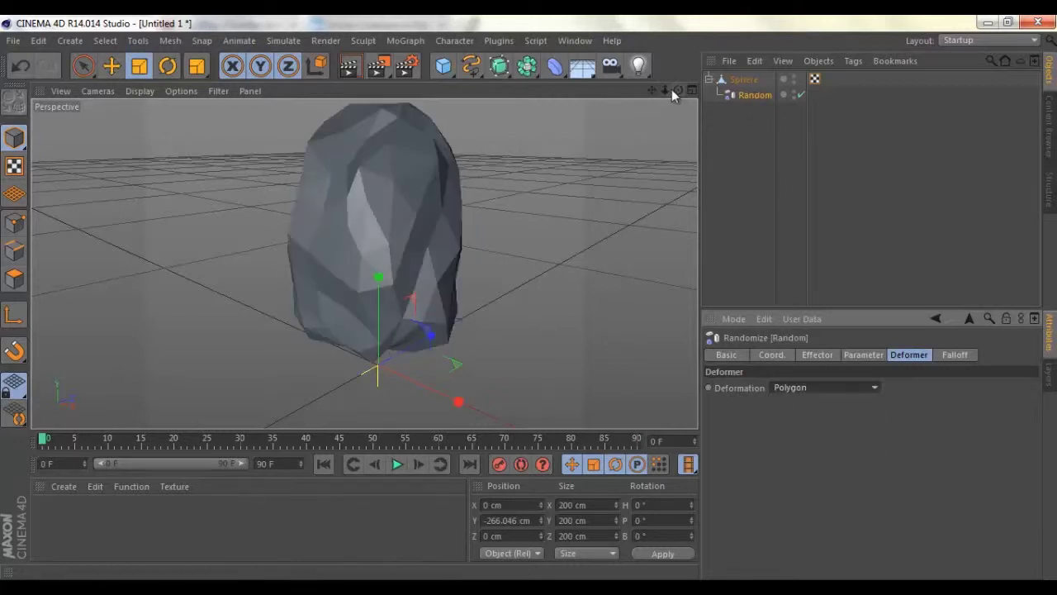
pyautogui.moveTo(678, 89); pyautogui.dragTo(529, 298)
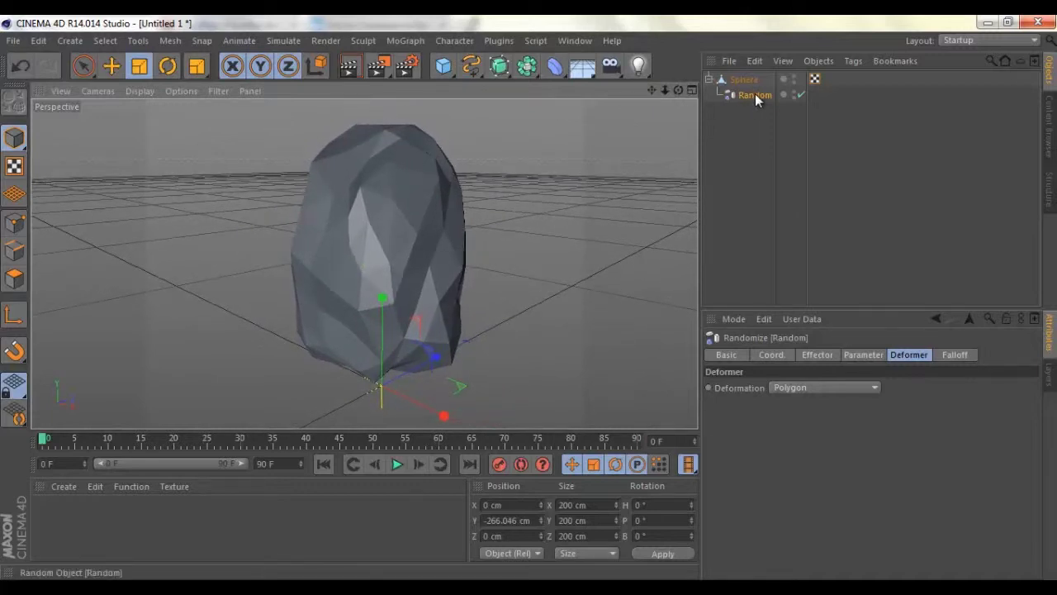
pyautogui.click(860, 355)
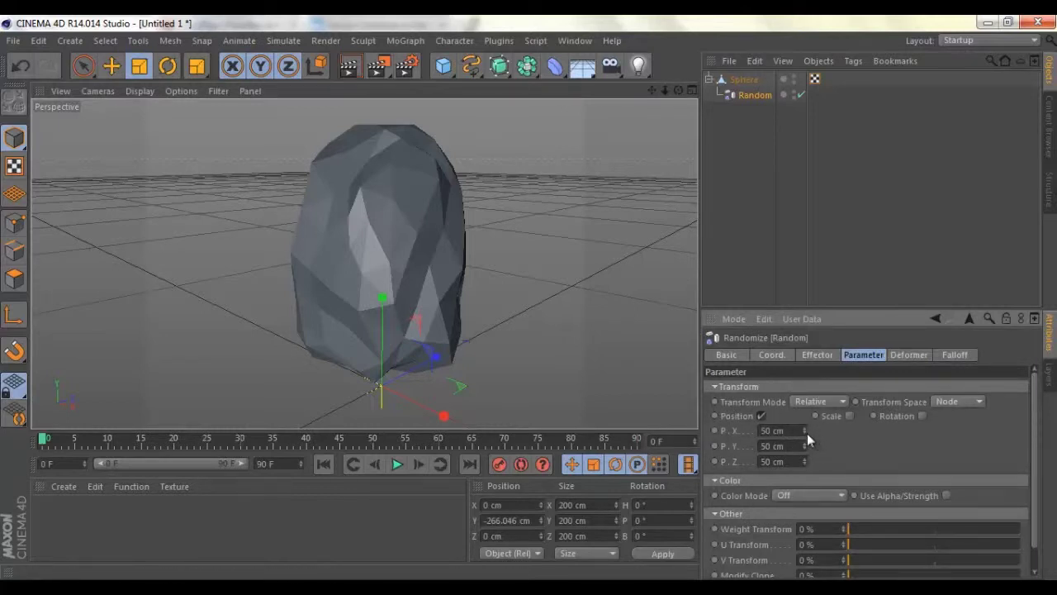
# Give the Random effector position offsets 11/27/58 cm, scale 1.19/0.96/0.42, and turn on rotation
pyautogui.moveTo(804, 428); pyautogui.dragTo(802, 448)
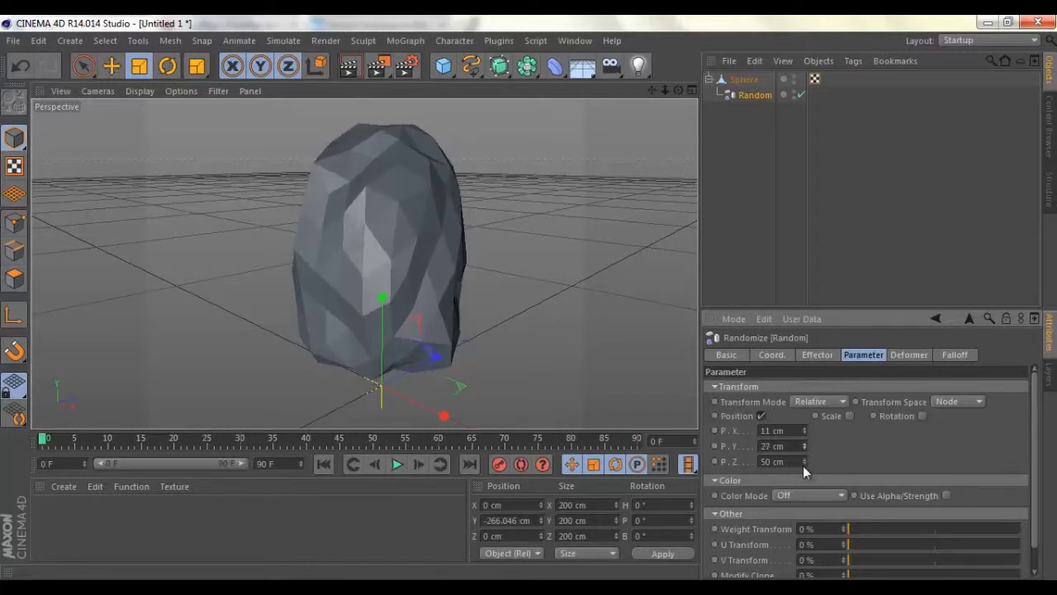
pyautogui.moveTo(805, 460); pyautogui.dragTo(806, 465)
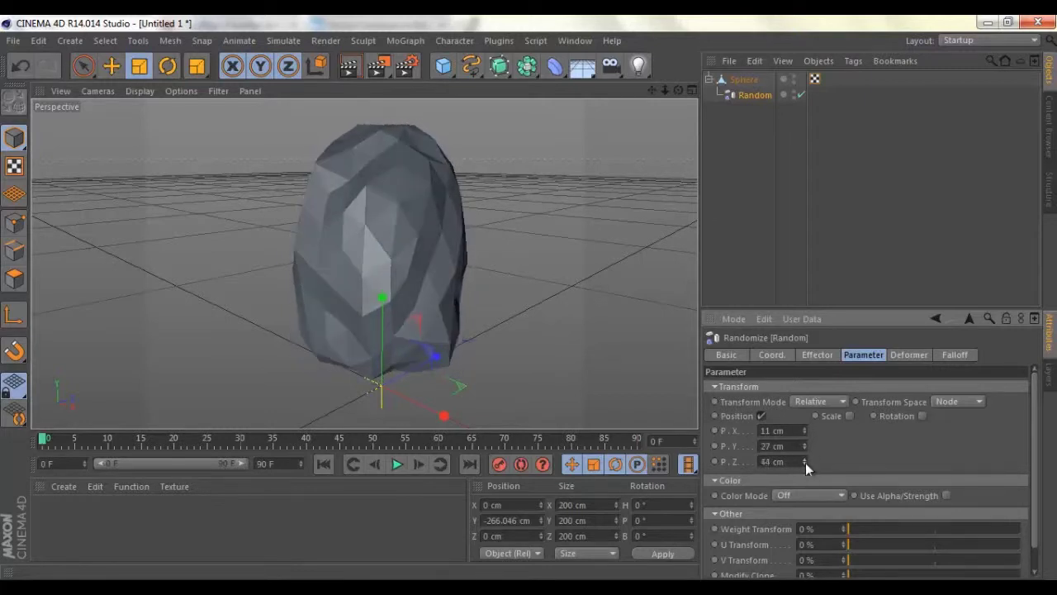
pyautogui.click(850, 415)
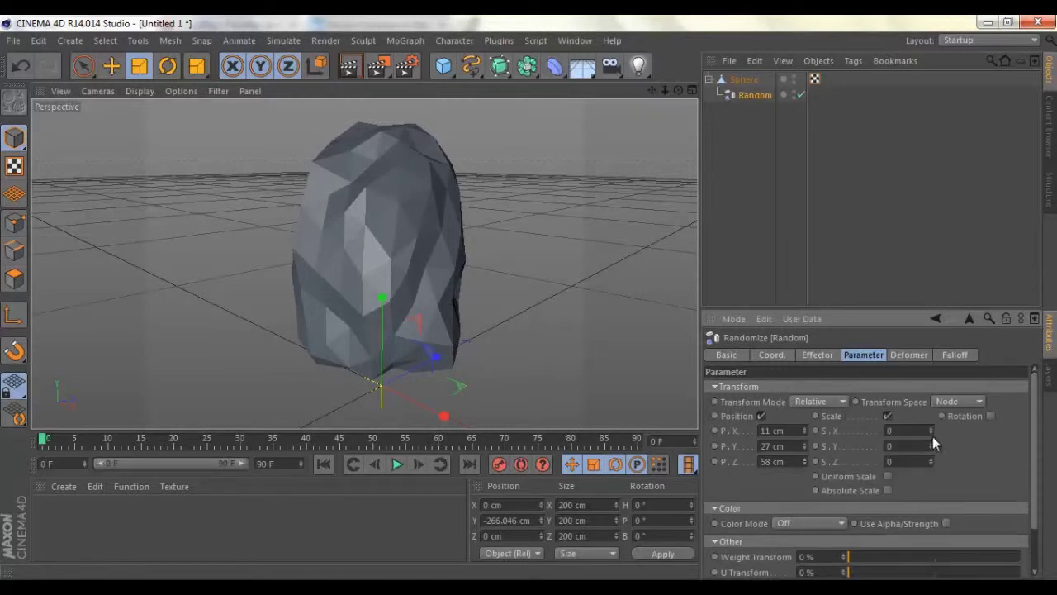
pyautogui.moveTo(932, 431); pyautogui.dragTo(930, 439)
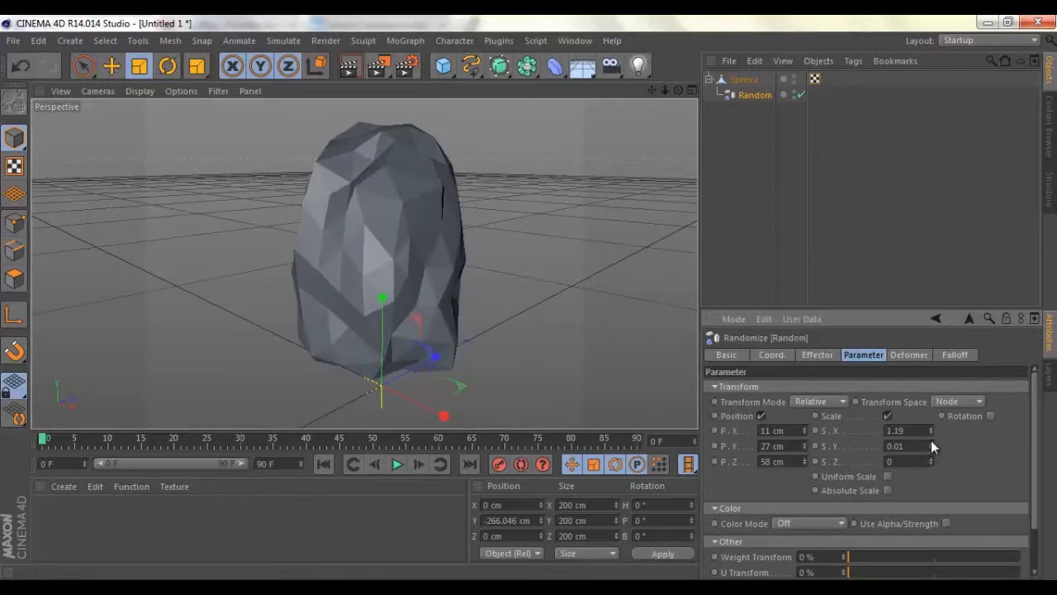
pyautogui.moveTo(931, 446); pyautogui.dragTo(931, 448)
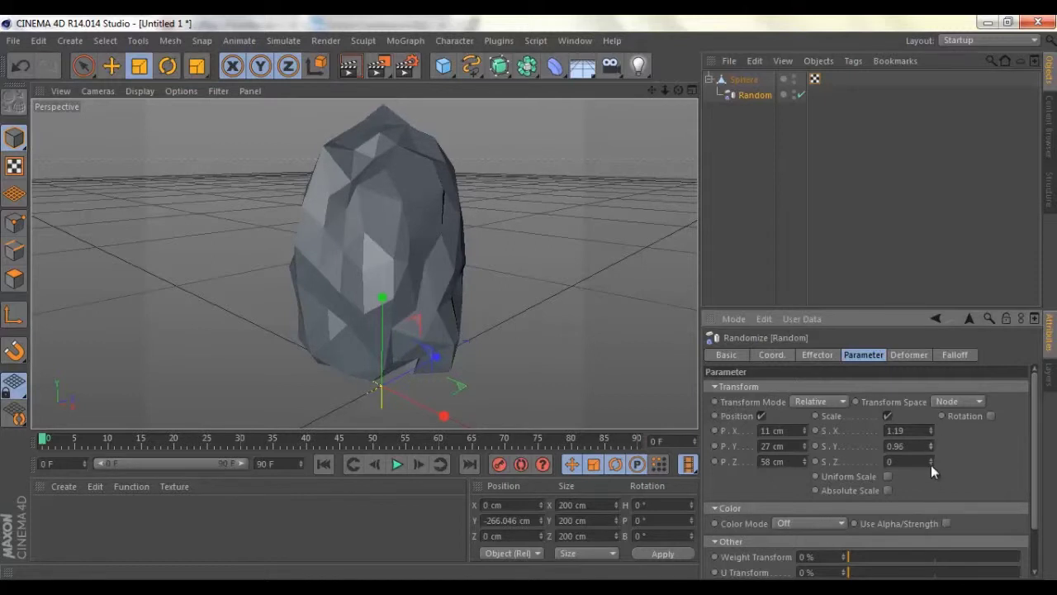
pyautogui.moveTo(931, 465); pyautogui.dragTo(931, 462)
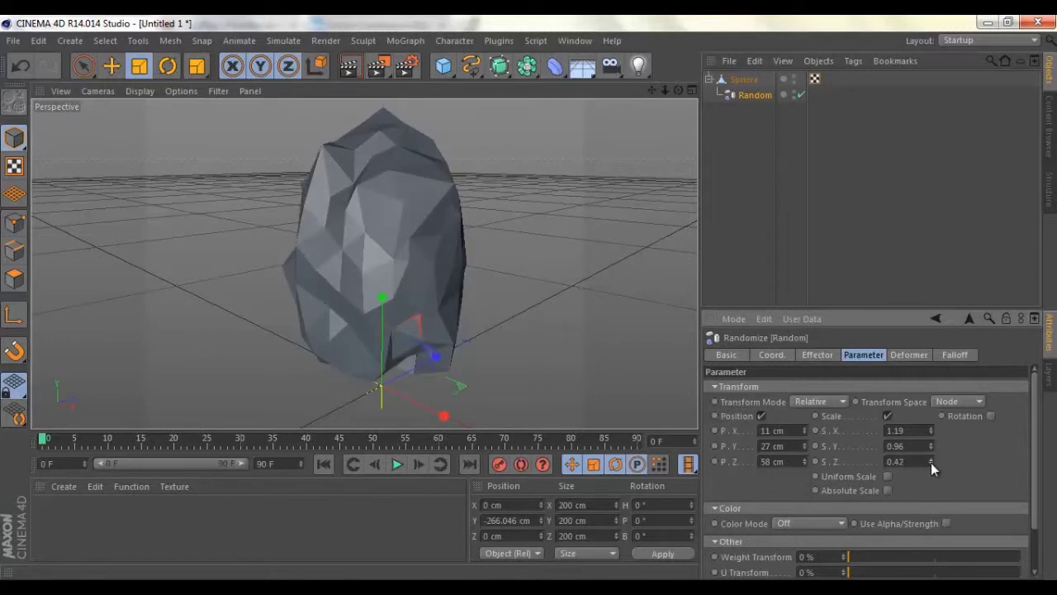
pyautogui.click(990, 416)
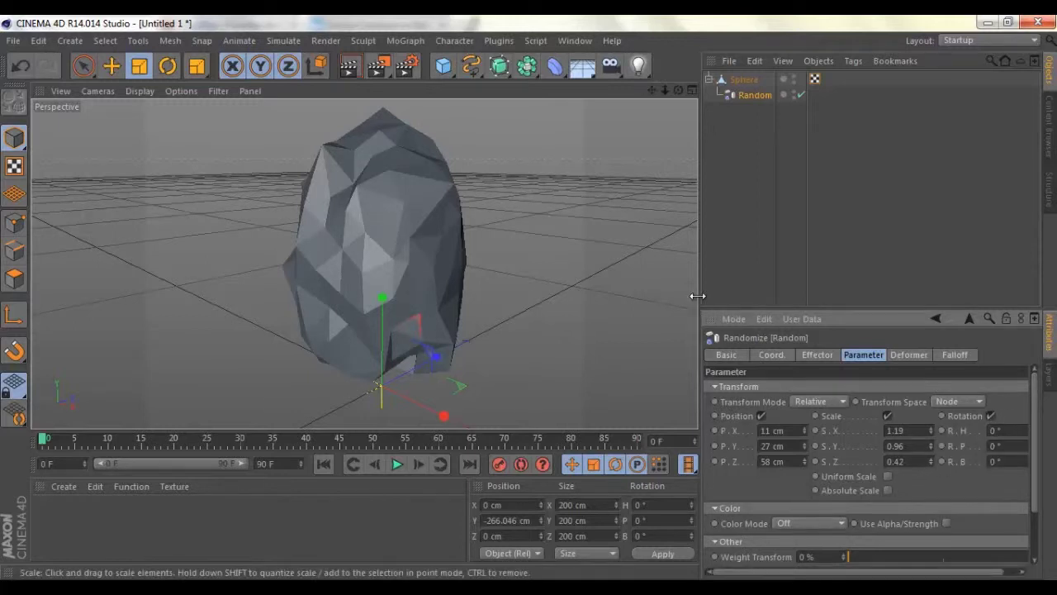
# Raise the random heading rotation to 75° and fine-tune the random Y scale
pyautogui.moveTo(698, 298); pyautogui.dragTo(634, 300)
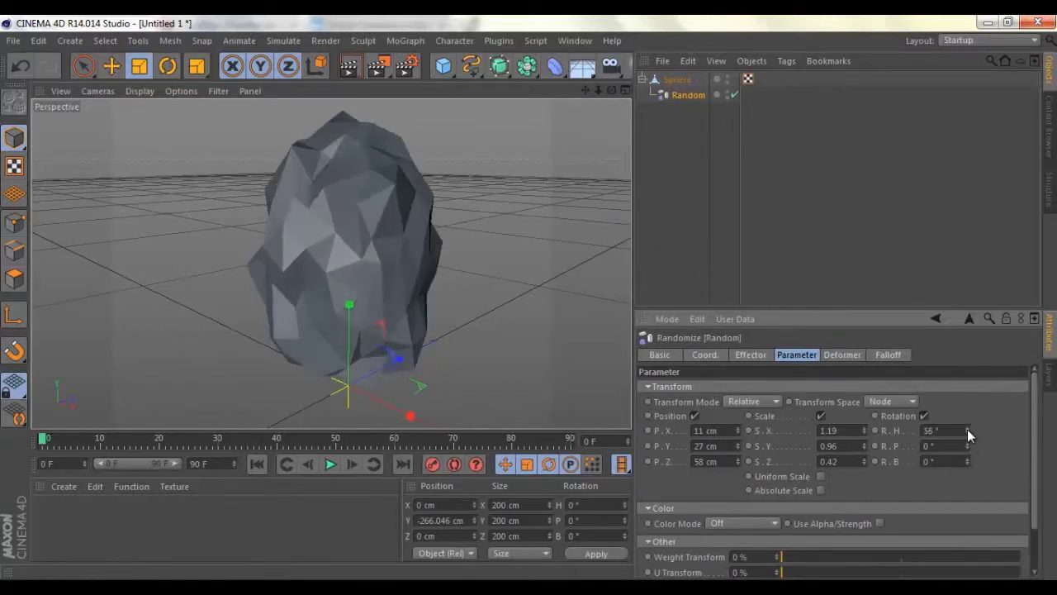
pyautogui.moveTo(967, 431); pyautogui.dragTo(968, 447)
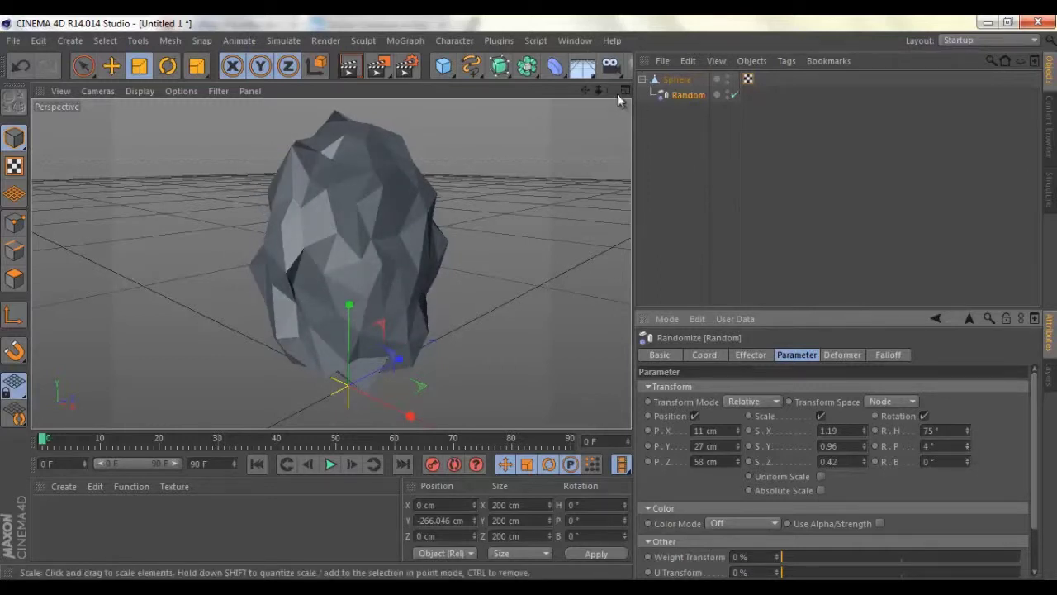
pyautogui.moveTo(612, 90); pyautogui.dragTo(529, 297)
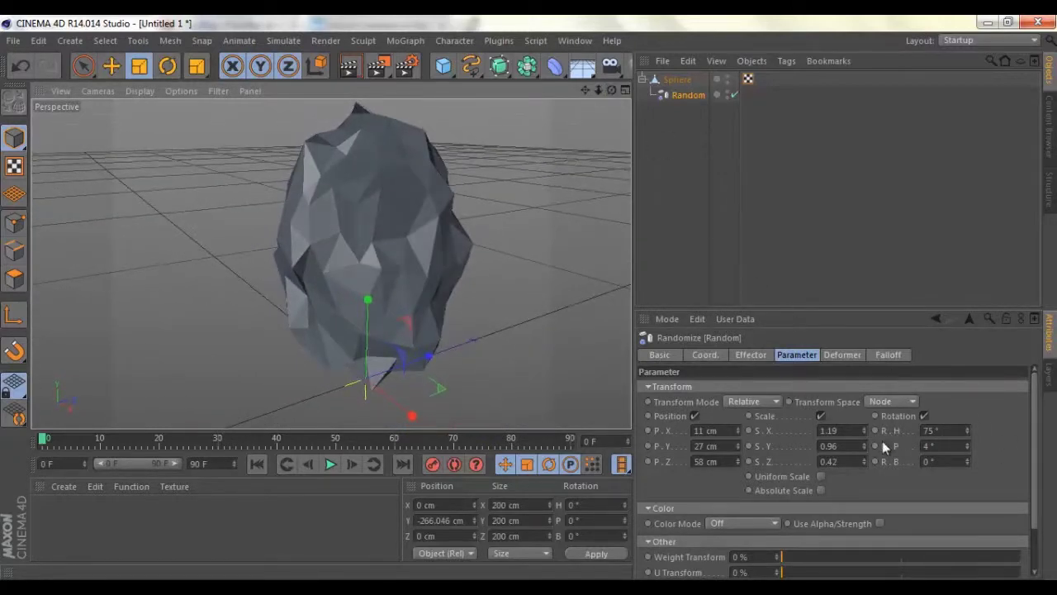
pyautogui.moveTo(865, 446); pyautogui.dragTo(864, 445)
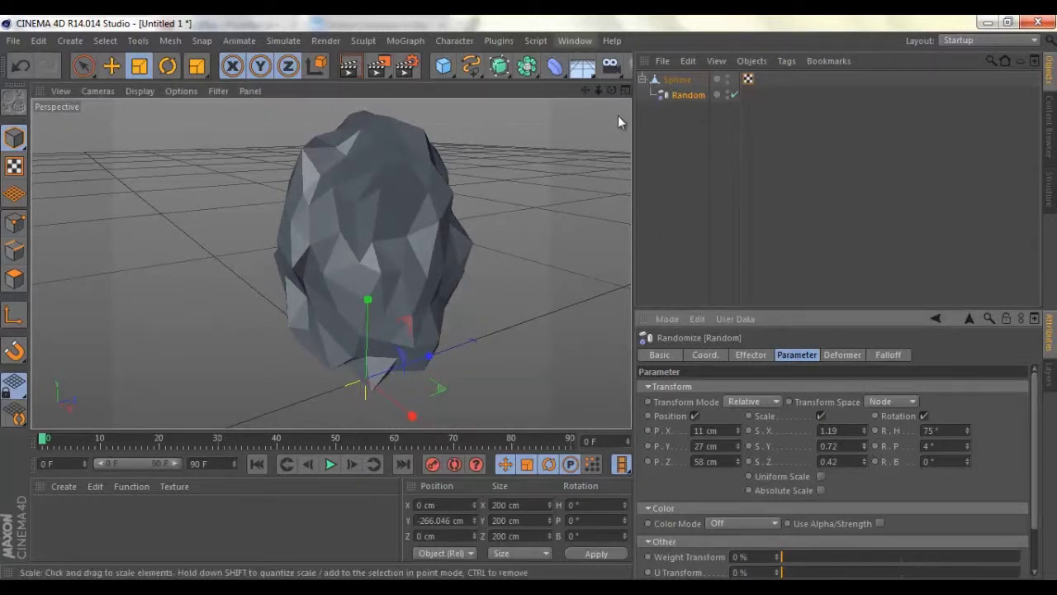
pyautogui.moveTo(611, 91)
pyautogui.mouseDown()
pyautogui.moveTo(547, 304)
pyautogui.moveTo(530, 302)
pyautogui.mouseUp()
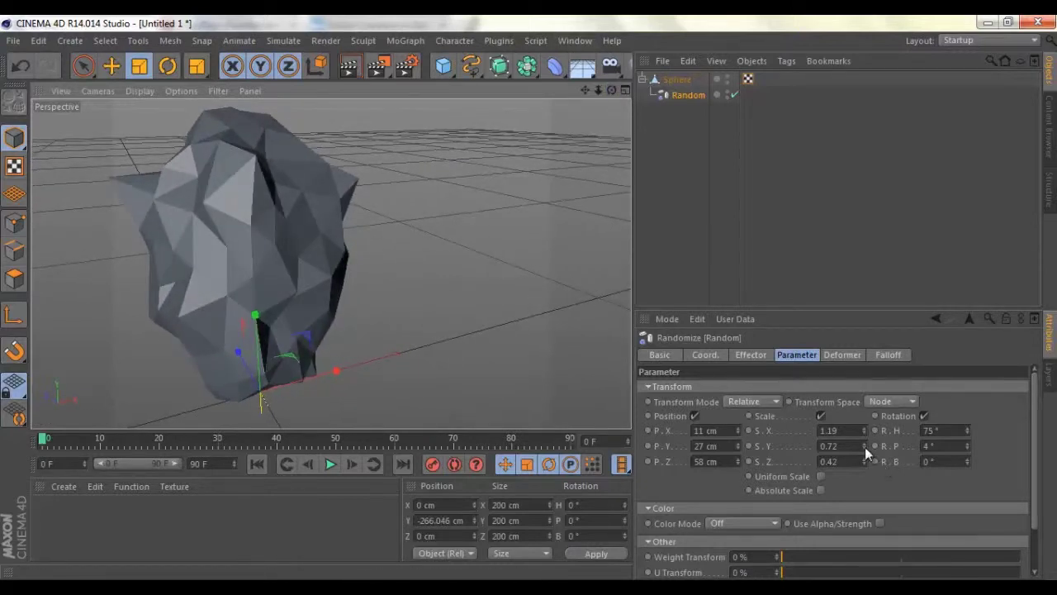
pyautogui.moveTo(865, 446); pyautogui.dragTo(863, 469)
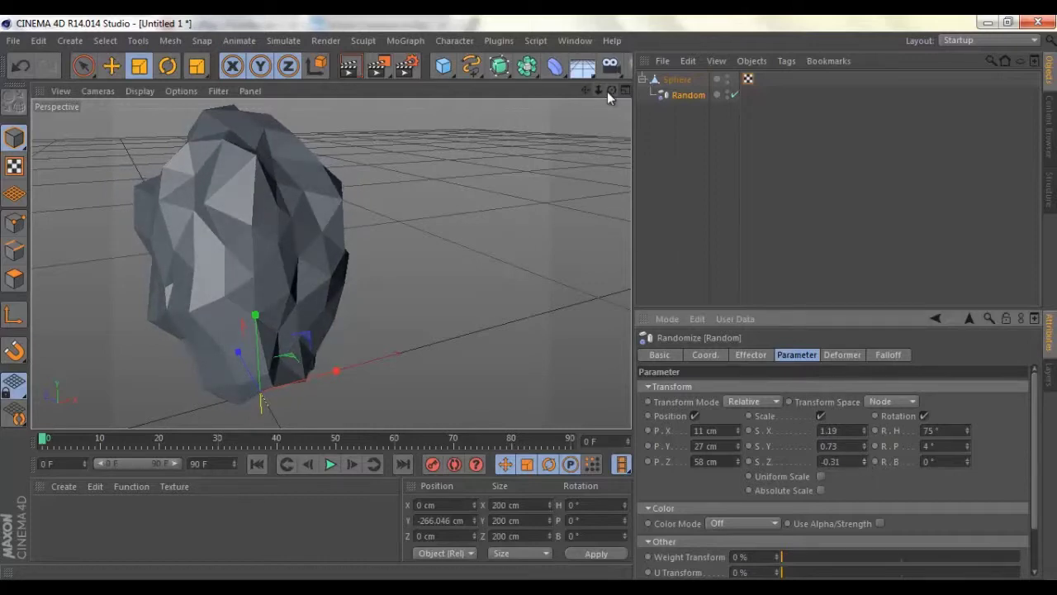
pyautogui.moveTo(607, 91); pyautogui.dragTo(530, 297)
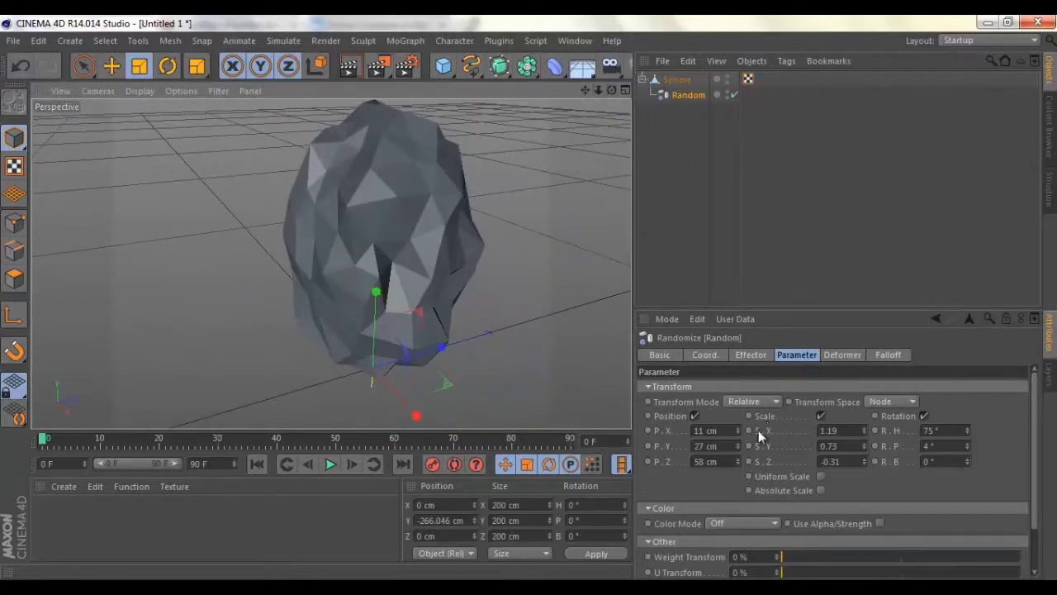
# Set random Y position to 5 cm, Y scale to about 0.8, and pitch rotation to 26°
pyautogui.moveTo(739, 445); pyautogui.dragTo(735, 432)
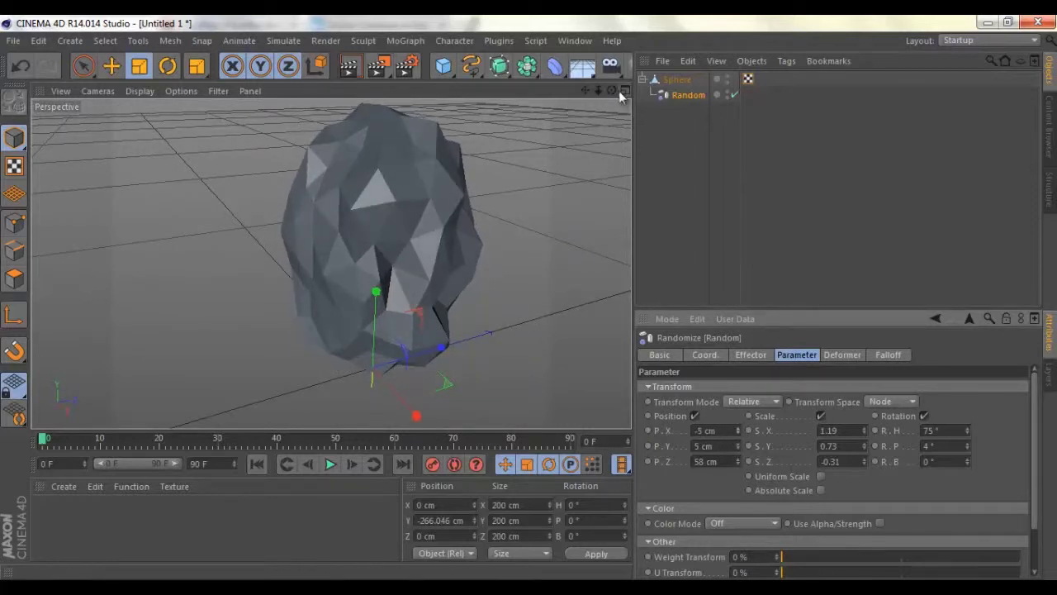
pyautogui.moveTo(567, 101)
pyautogui.keyDown('alt'); pyautogui.mouseDown()
pyautogui.moveTo(509, 291)
pyautogui.moveTo(527, 298)
pyautogui.moveTo(633, 102)
pyautogui.mouseUp(); pyautogui.keyUp('alt')
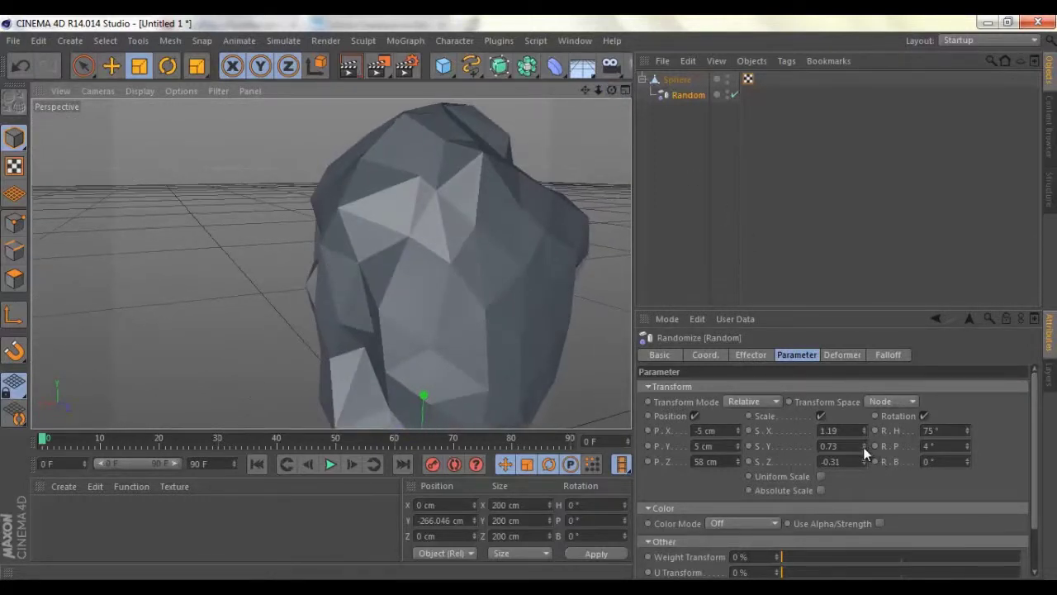
pyautogui.moveTo(864, 447); pyautogui.dragTo(863, 461)
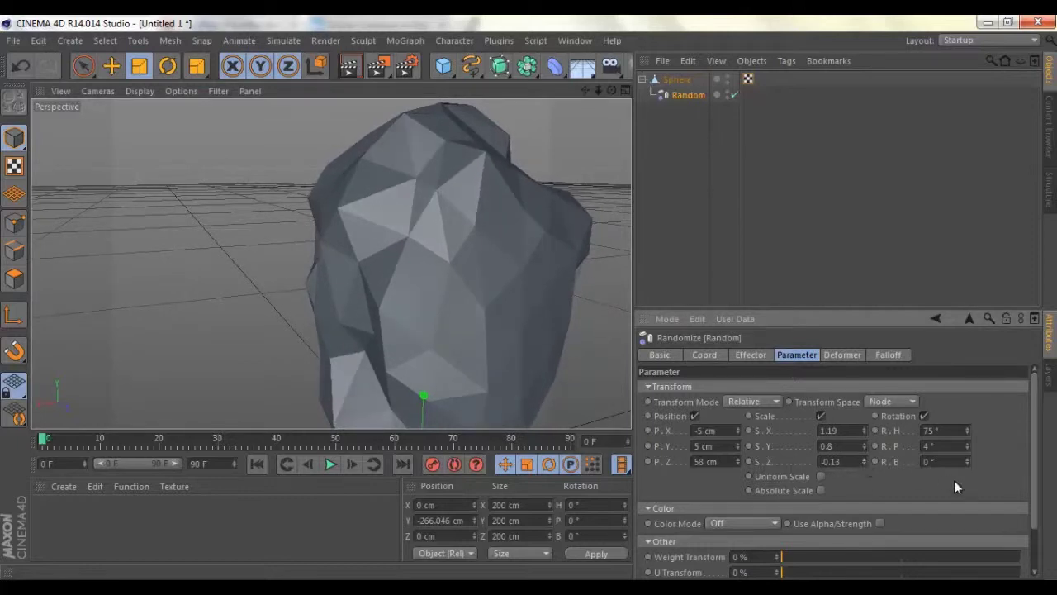
pyautogui.moveTo(969, 448)
pyautogui.mouseDown()
pyautogui.moveTo(970, 460)
pyautogui.moveTo(978, 439)
pyautogui.moveTo(970, 461)
pyautogui.mouseUp()
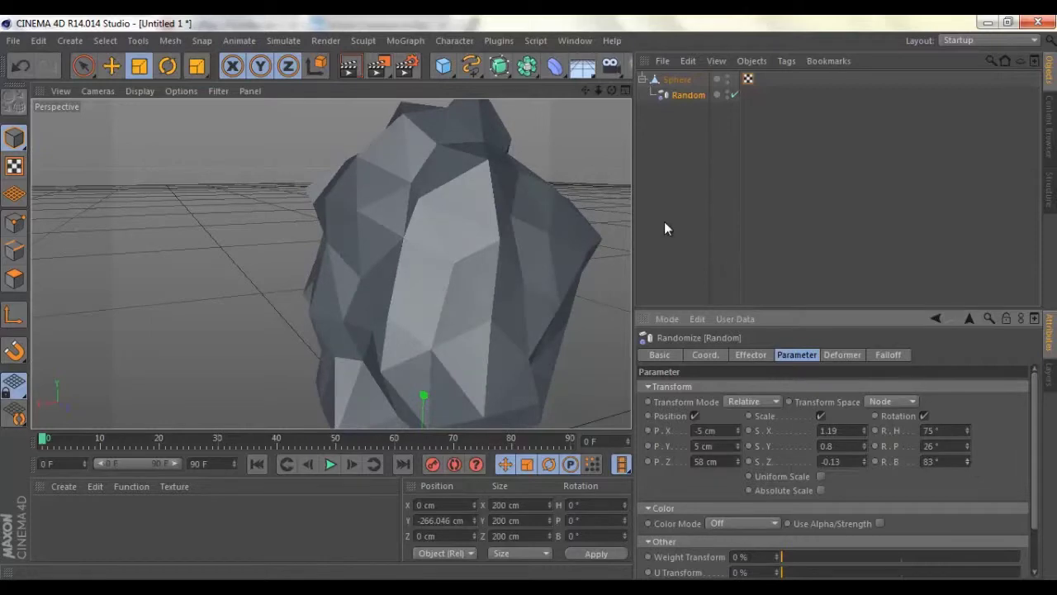
pyautogui.scroll(-5, 524, 299)
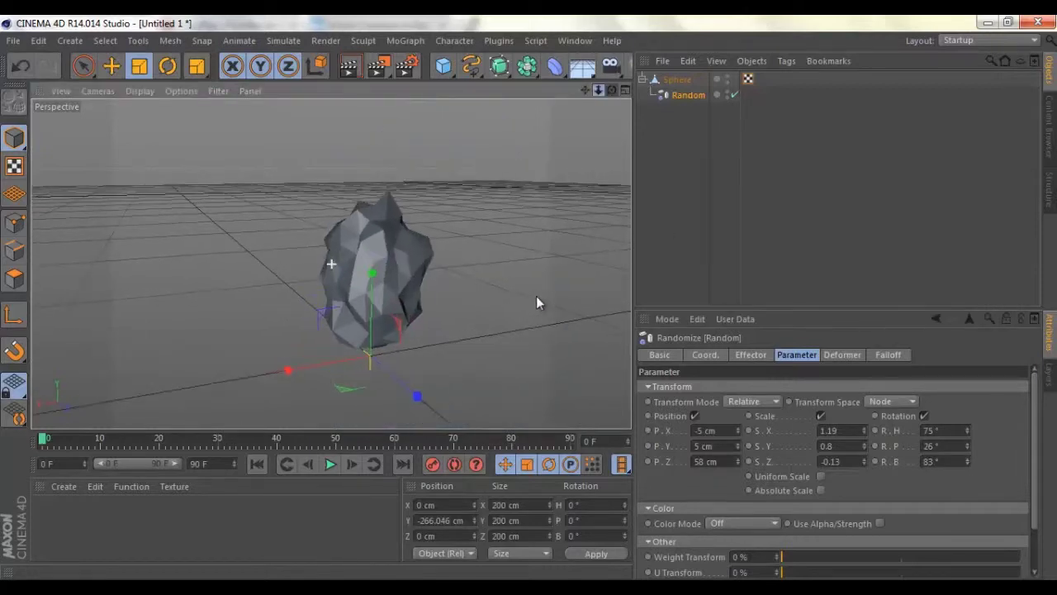
pyautogui.scroll(3, 533, 299)
pyautogui.keyDown('alt'); pyautogui.moveTo(528, 299); pyautogui.dragTo(528, 297); pyautogui.keyUp('alt')
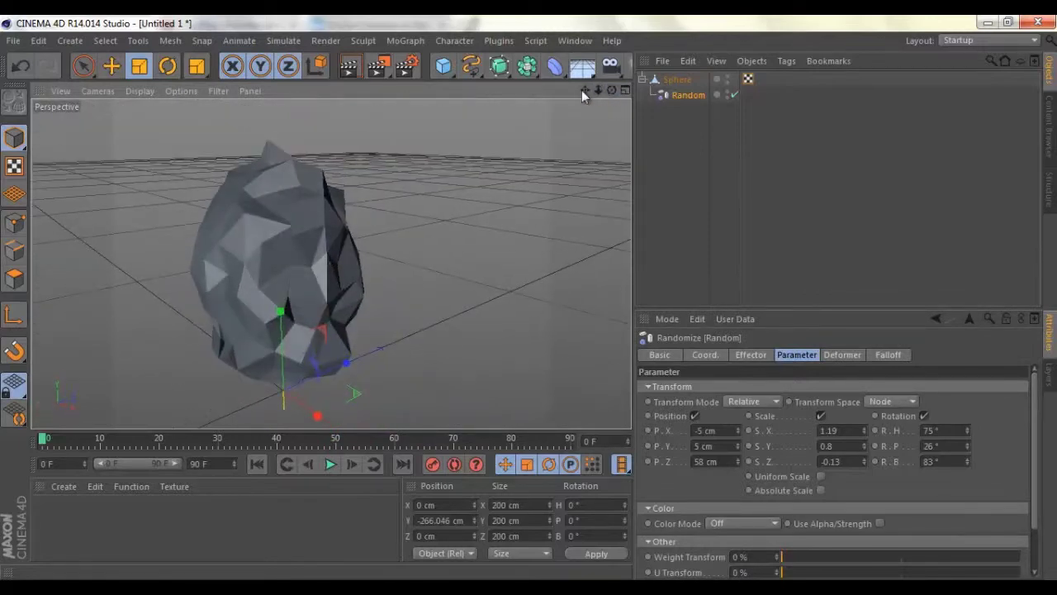
pyautogui.moveTo(582, 90); pyautogui.dragTo(530, 298)
pyautogui.moveTo(598, 94); pyautogui.dragTo(529, 297)
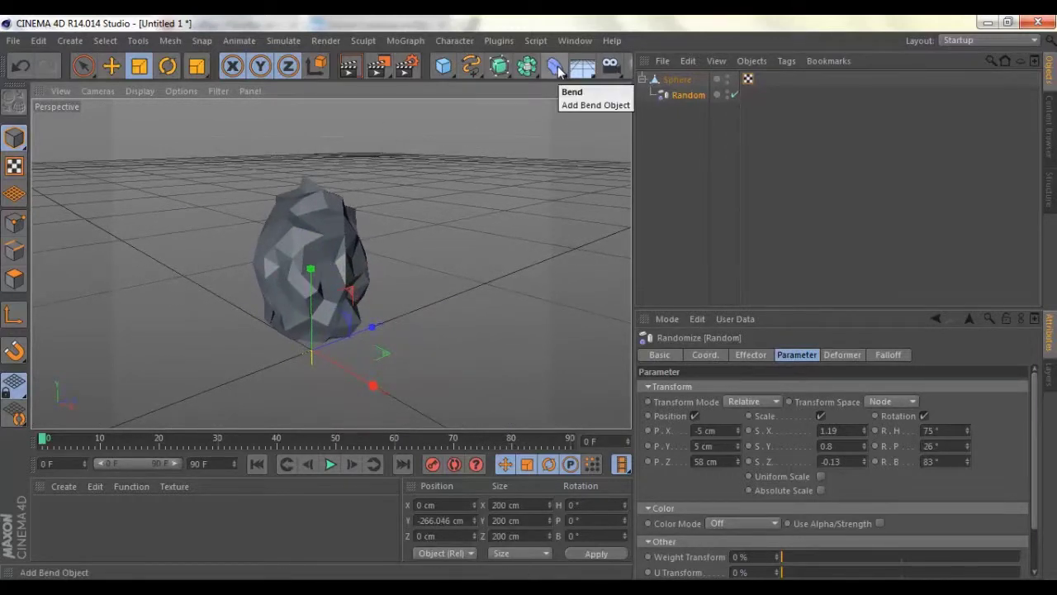
# Add a Bulge deformer to the scene
pyautogui.click(654, 79)
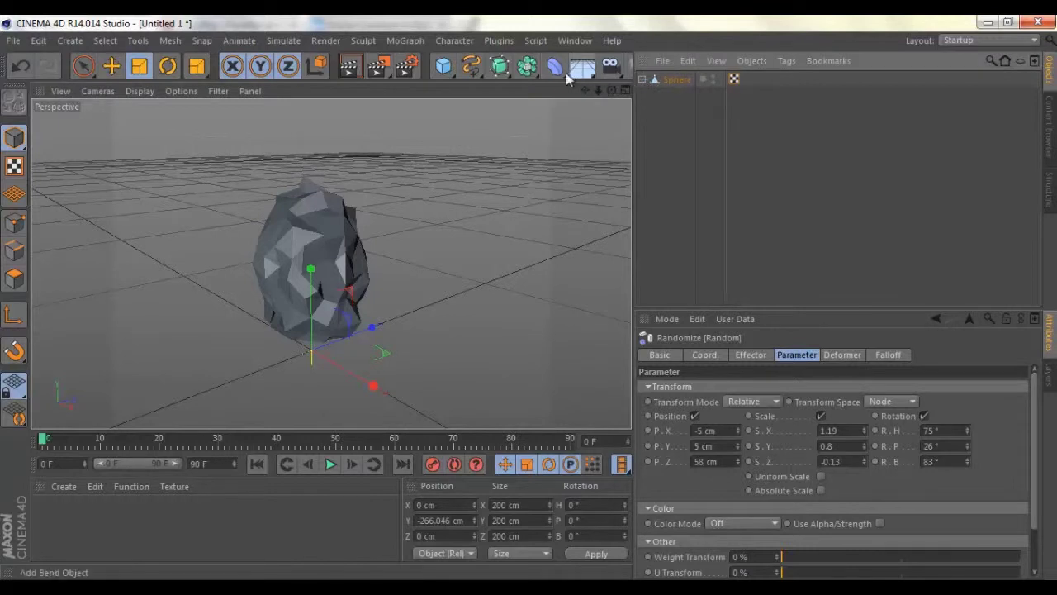
pyautogui.click(559, 71)
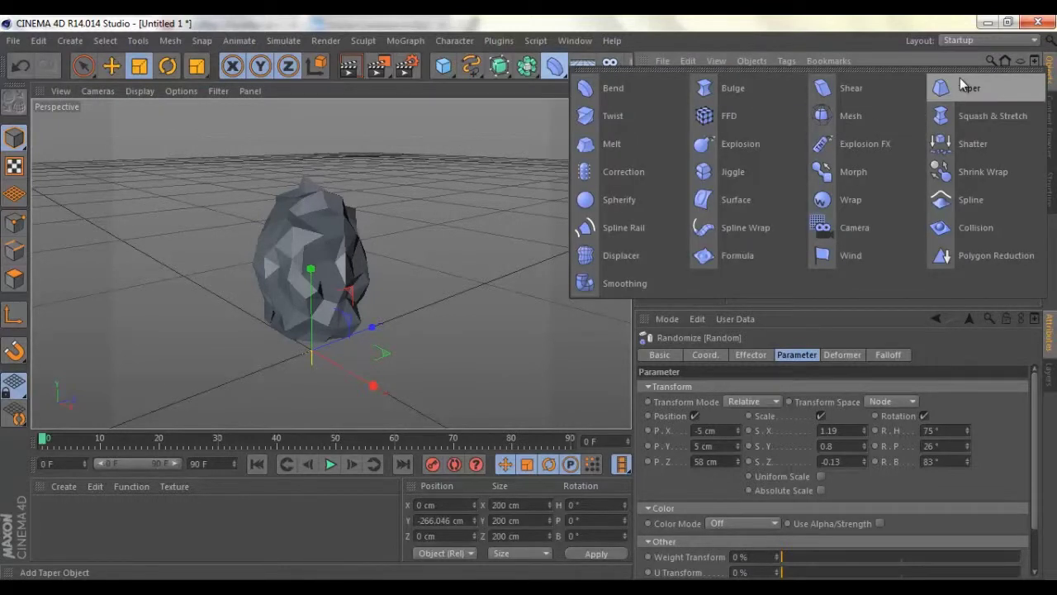
pyautogui.click(767, 97)
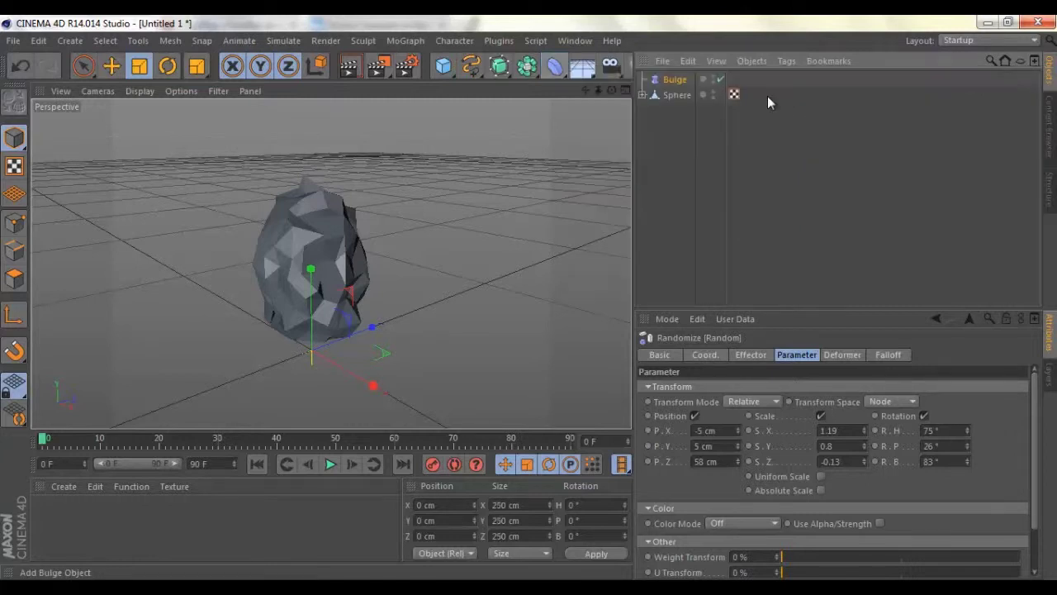
# Group the Bulge and Sphere under a new Null, then select Bulge, Sphere and Random together
pyautogui.hotkey('ctrl', 'a')
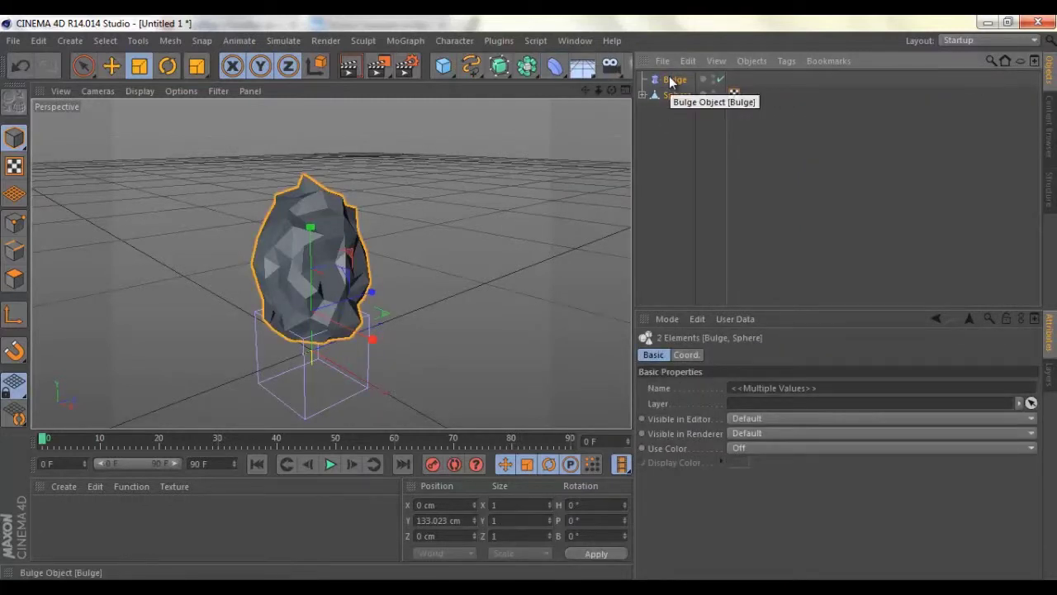
pyautogui.hotkey('alt', 'g')
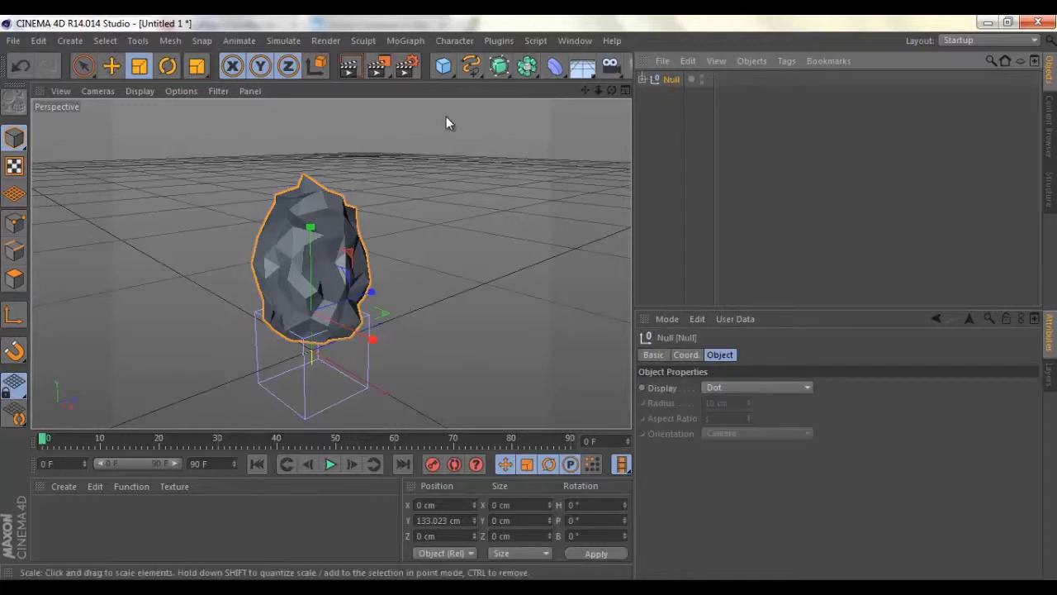
pyautogui.click(643, 79)
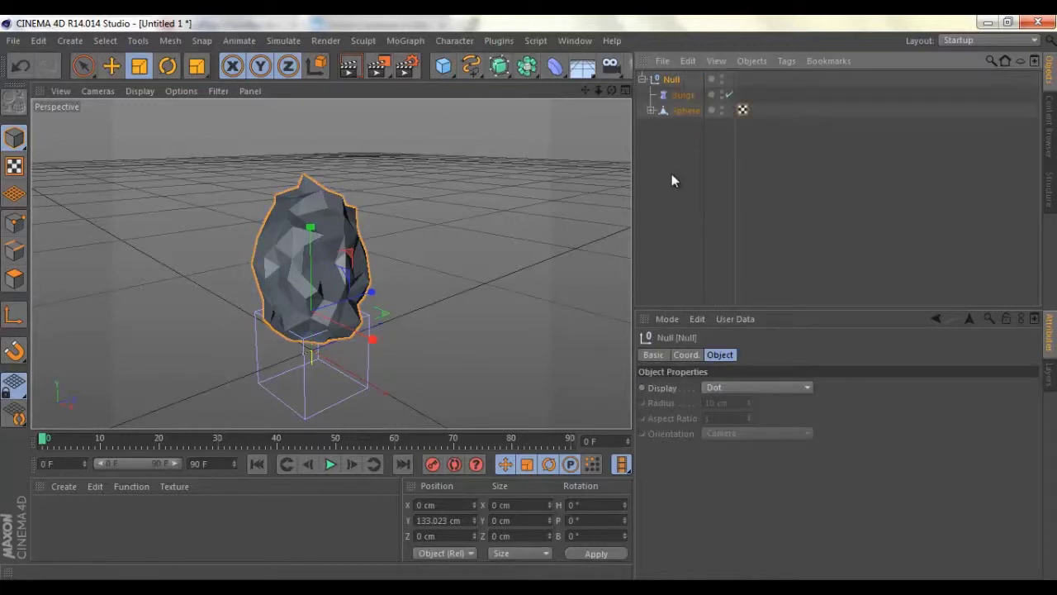
pyautogui.click(675, 153)
pyautogui.click(683, 95)
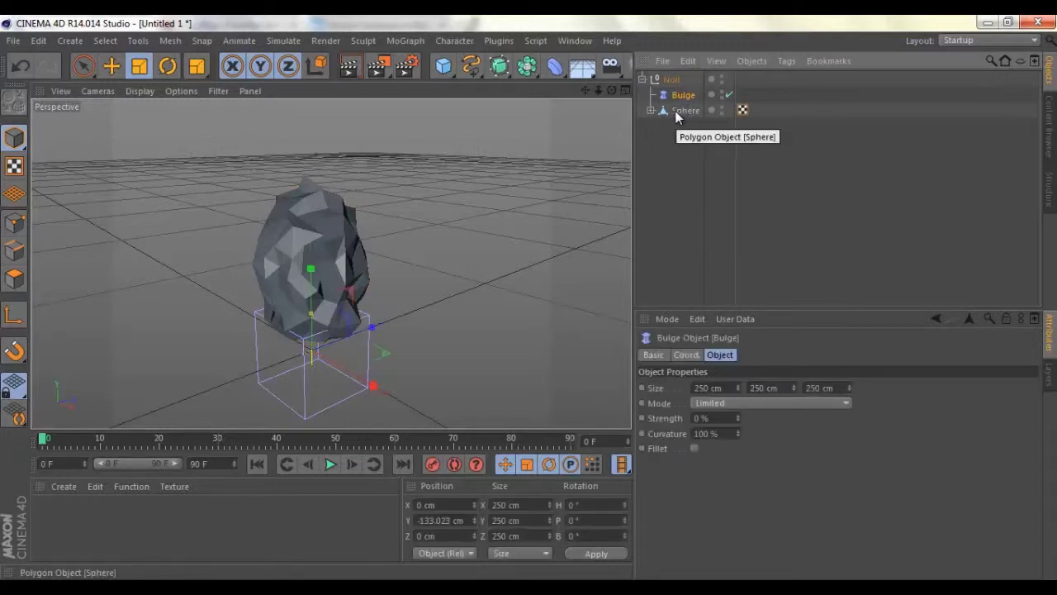
pyautogui.click(651, 111)
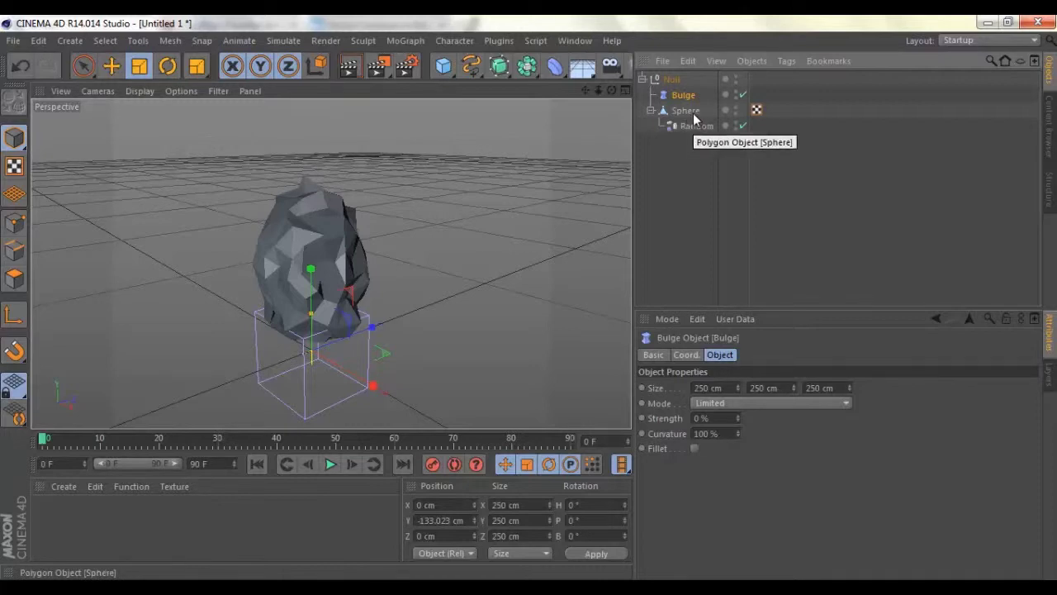
pyautogui.moveTo(684, 99); pyautogui.dragTo(678, 108)
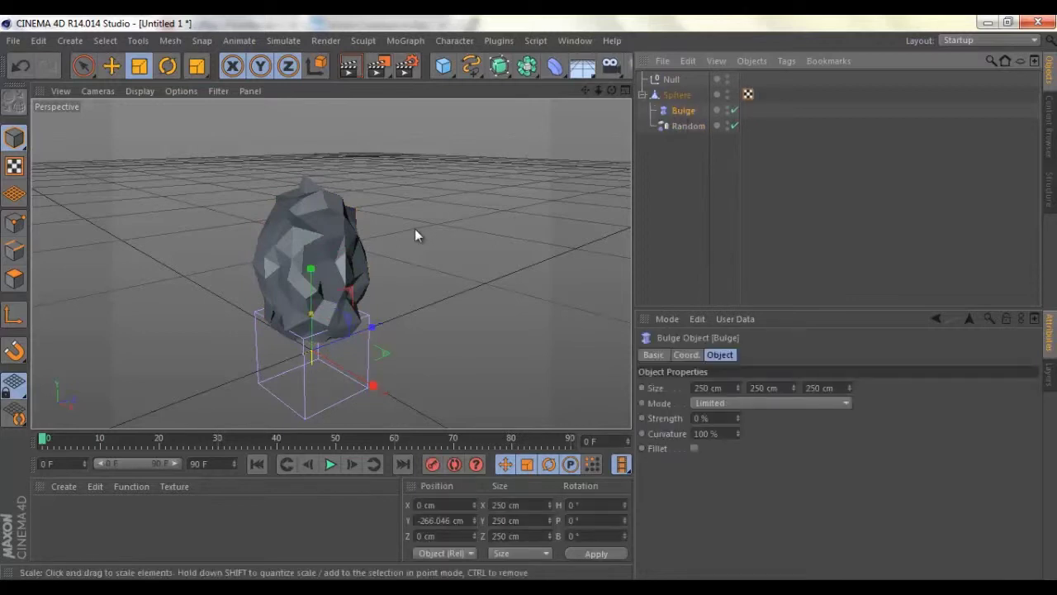
# Scale the Bulge cage to about 363.5 cm and raise it to Y 120.181 cm to pinch the sphere
pyautogui.moveTo(414, 228); pyautogui.dragTo(525, 301)
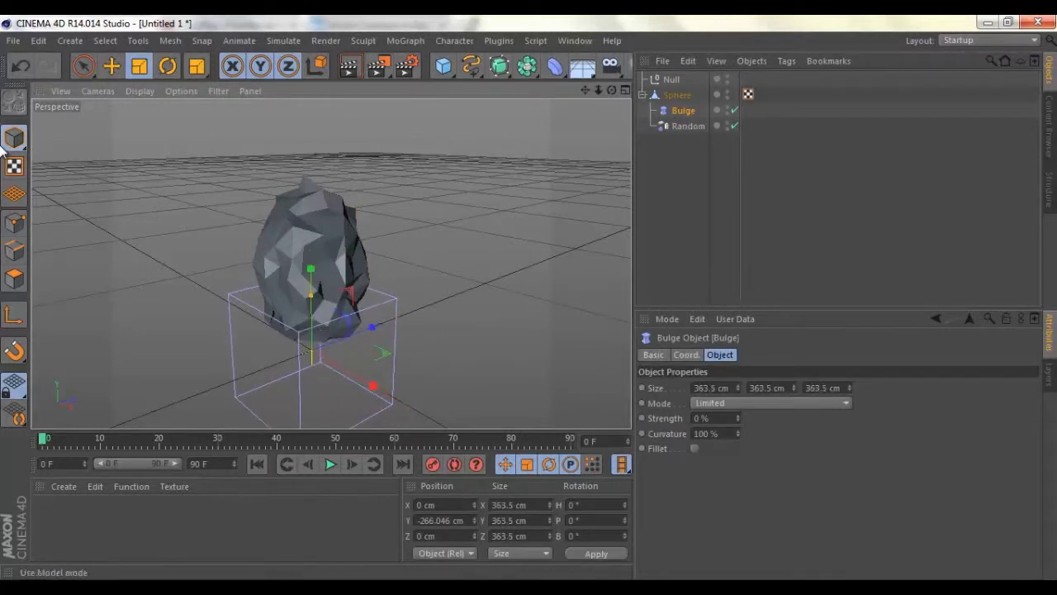
pyautogui.click(110, 66)
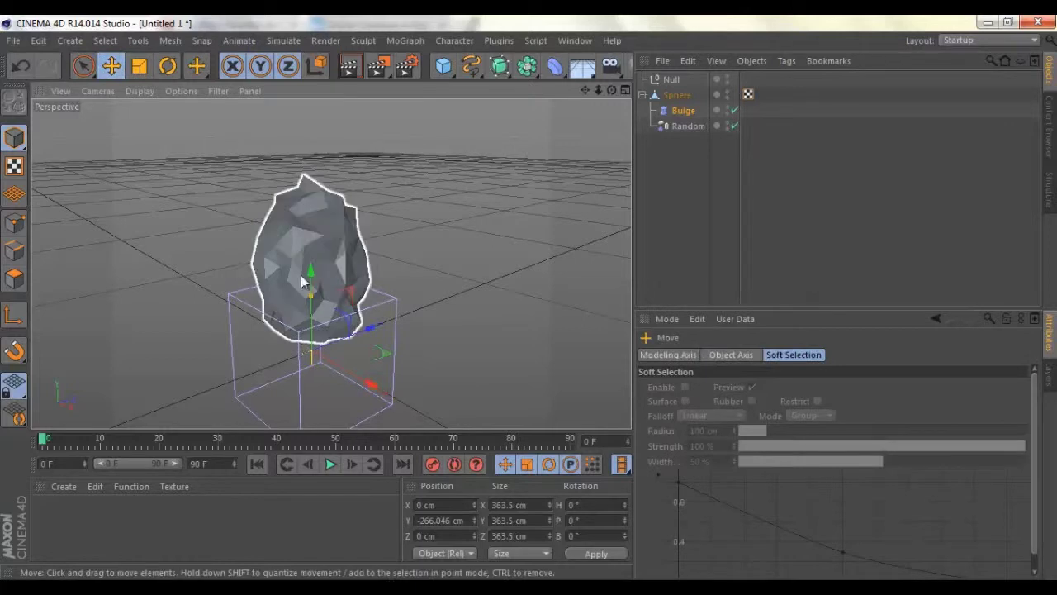
pyautogui.moveTo(308, 280)
pyautogui.mouseDown()
pyautogui.moveTo(318, 205)
pyautogui.moveTo(308, 202)
pyautogui.mouseUp()
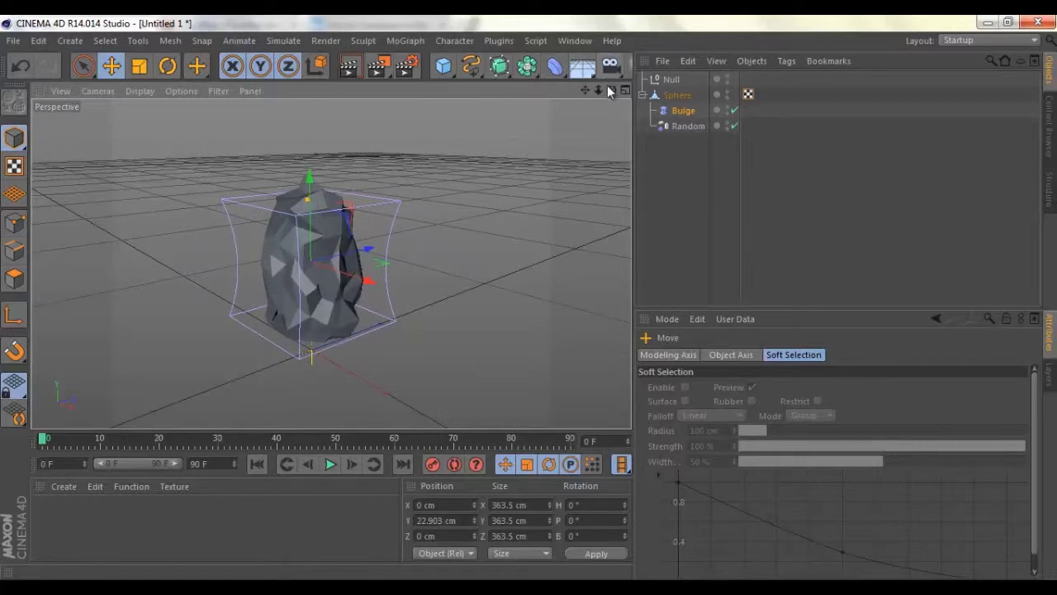
pyautogui.moveTo(611, 90)
pyautogui.mouseDown()
pyautogui.moveTo(529, 305)
pyautogui.moveTo(314, 163)
pyautogui.mouseUp()
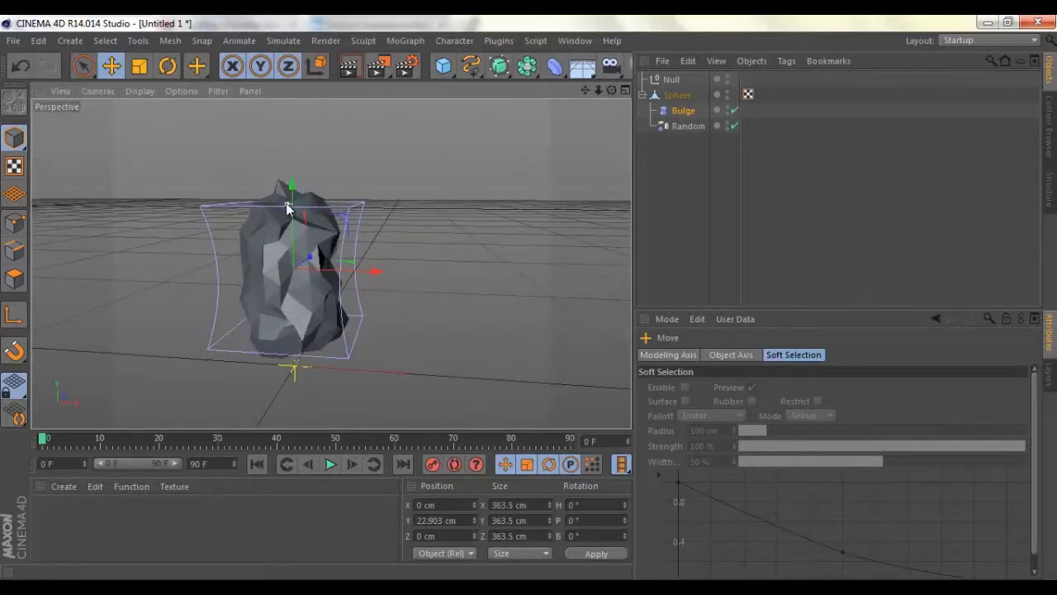
pyautogui.moveTo(289, 207); pyautogui.dragTo(289, 151)
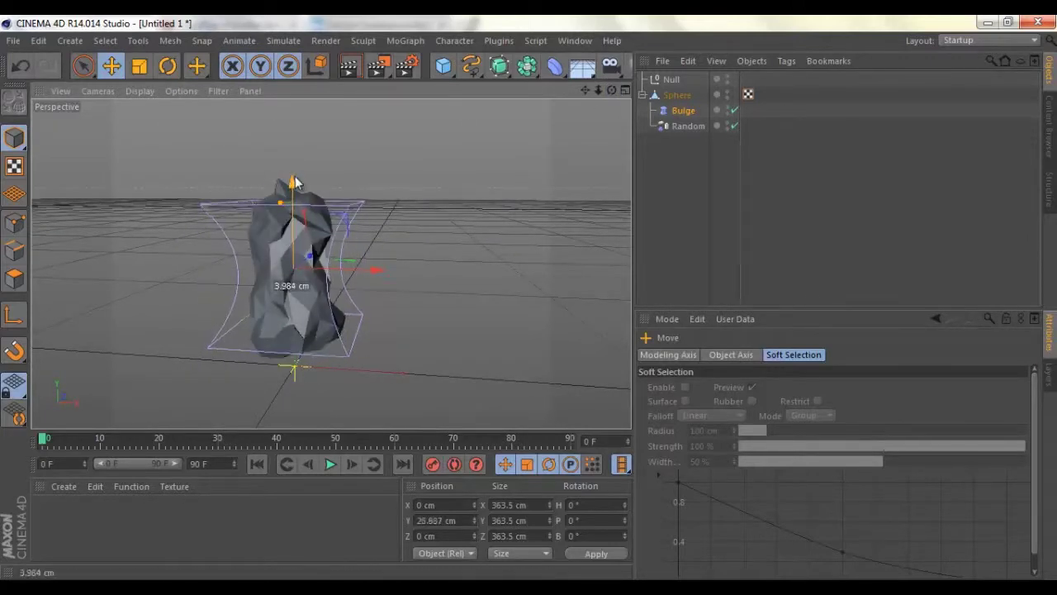
pyautogui.click(468, 156)
pyautogui.moveTo(611, 89); pyautogui.dragTo(528, 299)
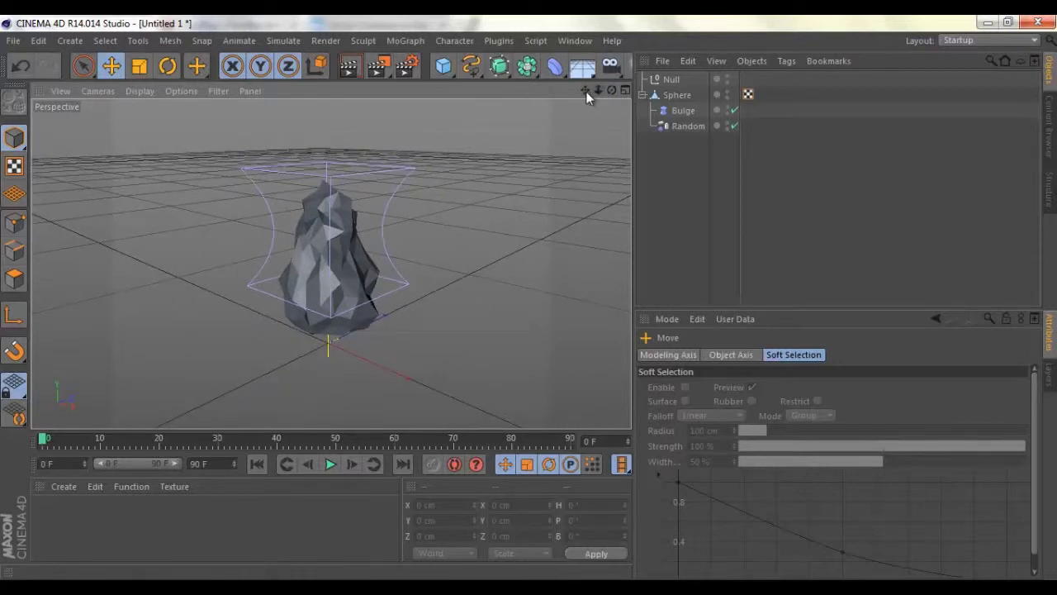
pyautogui.moveTo(585, 91); pyautogui.dragTo(529, 296)
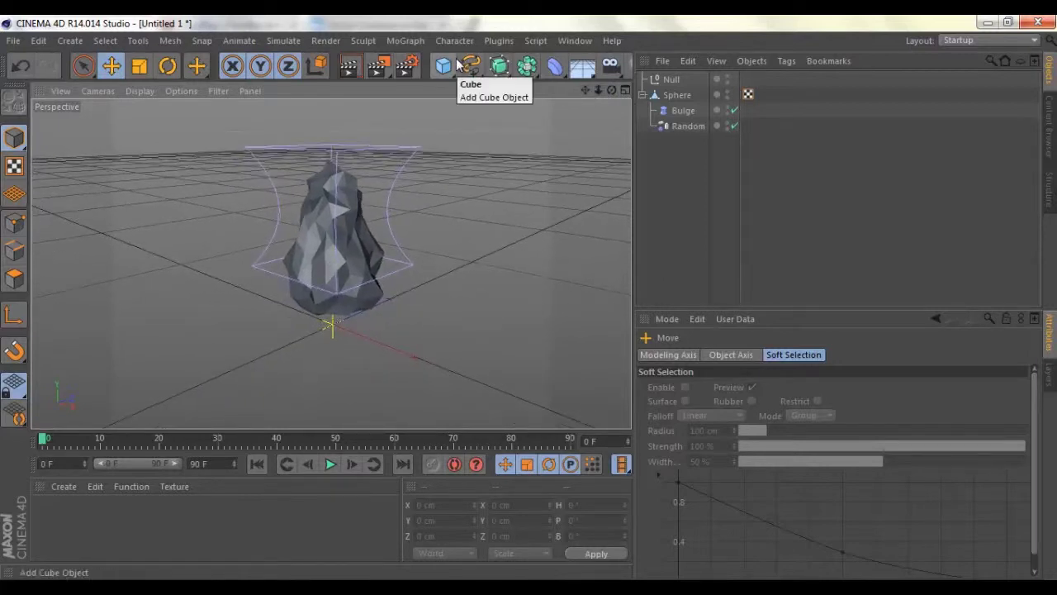
# Delete the Null object from the scene
pyautogui.click(643, 95)
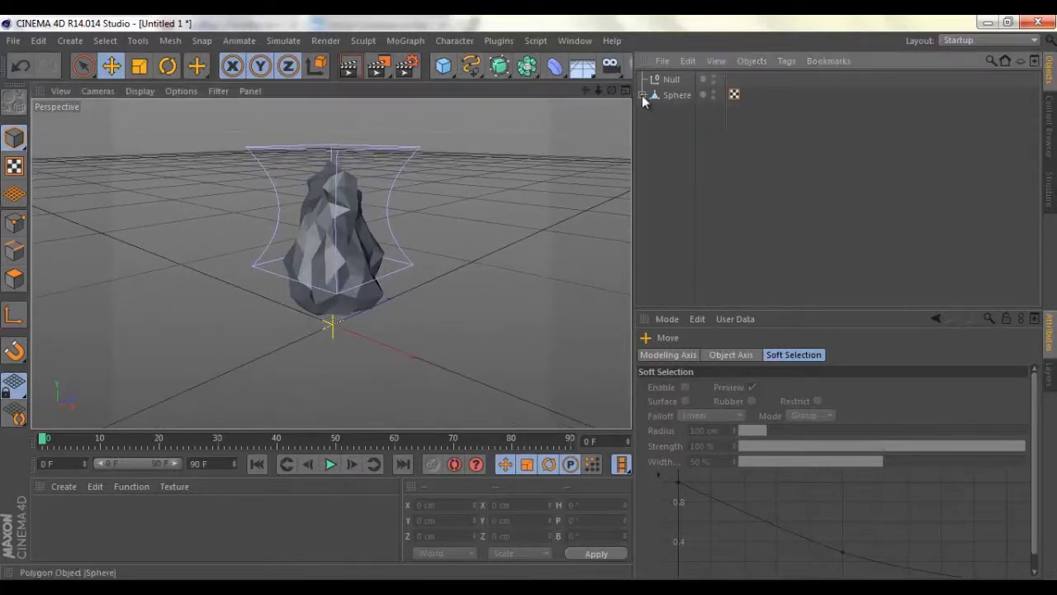
pyautogui.click(671, 81)
pyautogui.press('Delete')
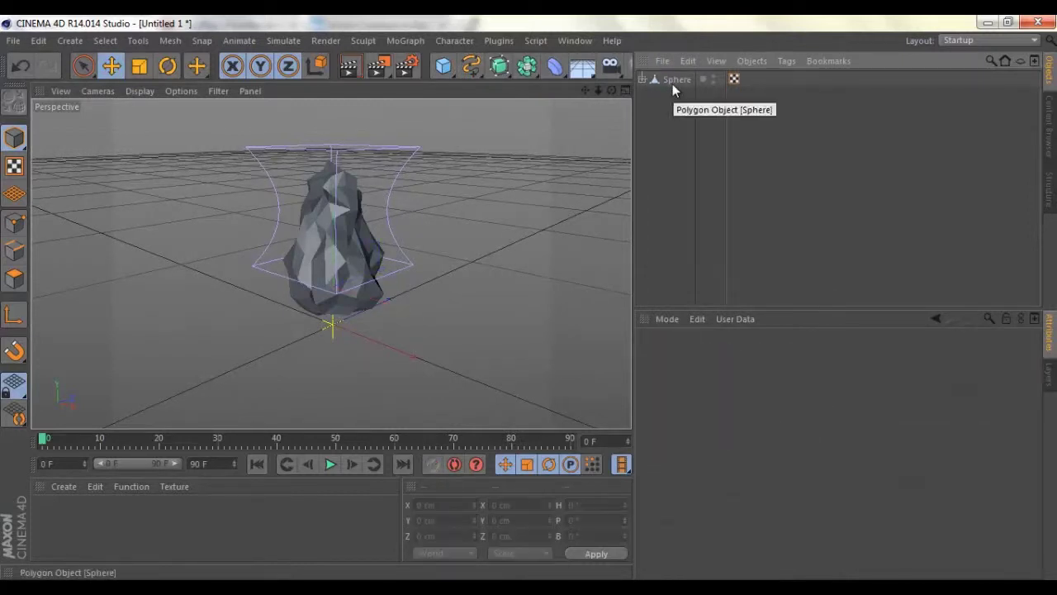
# Rename the deformed Sphere object to 'Copa'
pyautogui.click(677, 80)
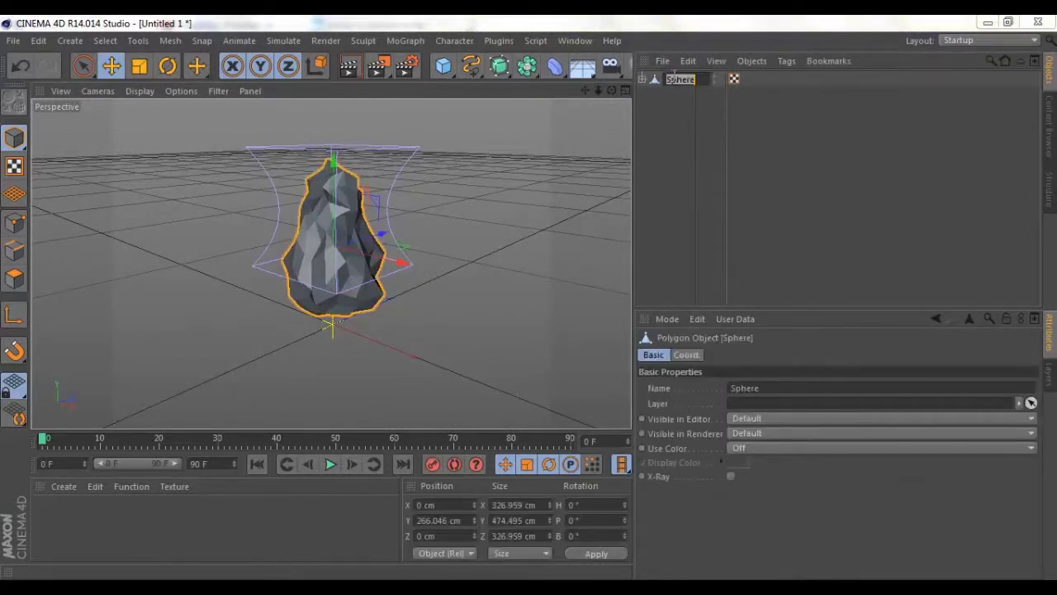
pyautogui.write('Copa')
pyautogui.press('Return')
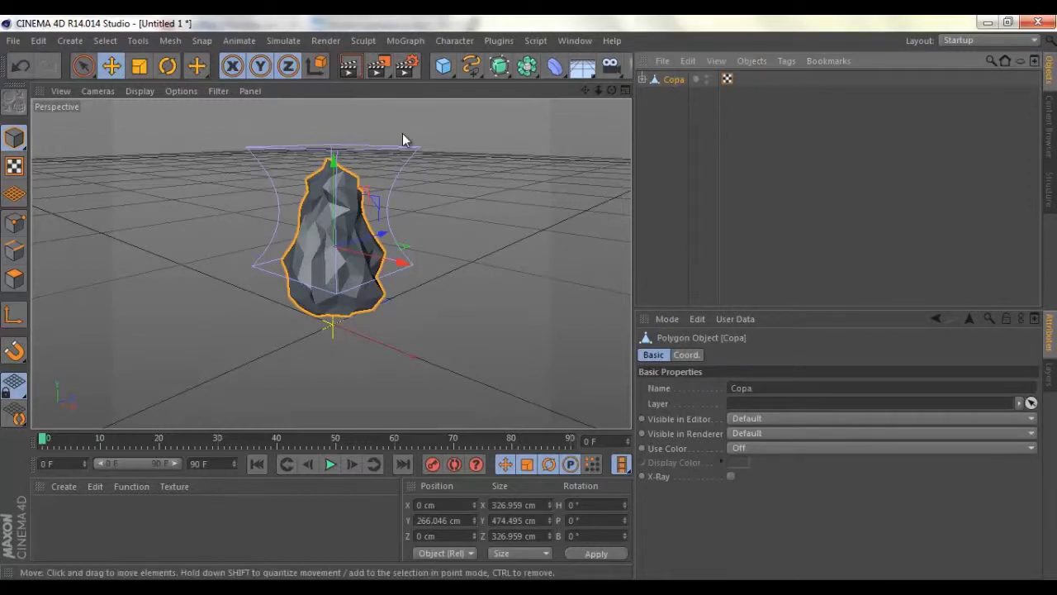
pyautogui.click(676, 140)
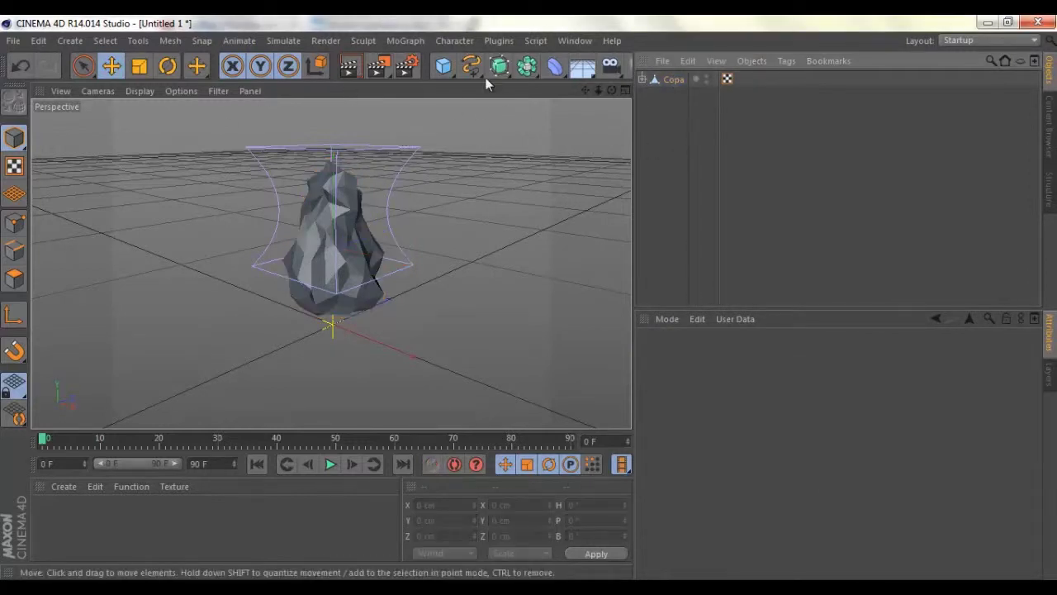
# Add a Cylinder primitive and lift the Copa crown above it
pyautogui.click(443, 65)
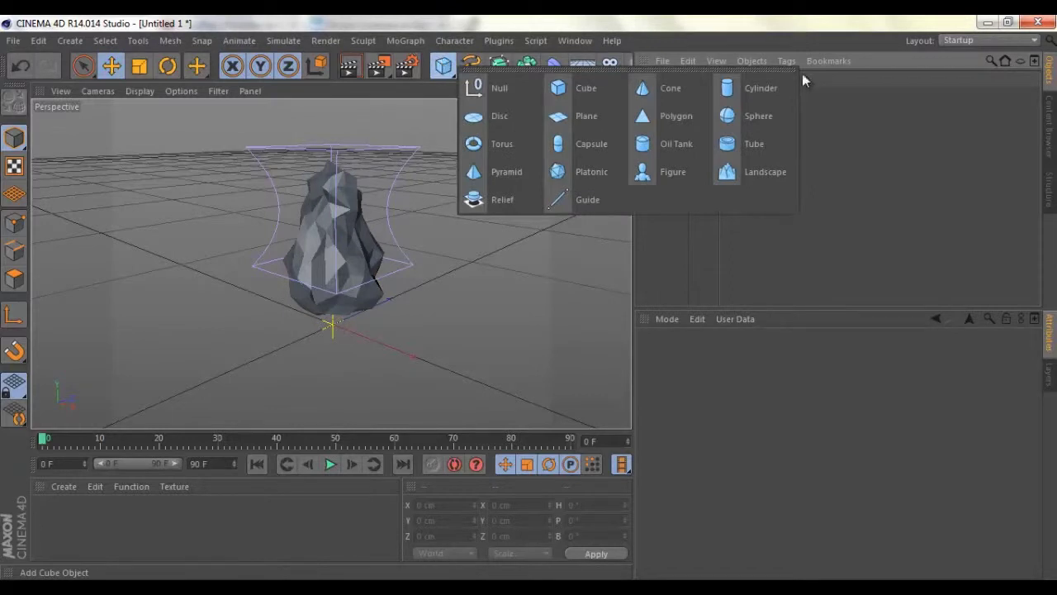
pyautogui.click(785, 93)
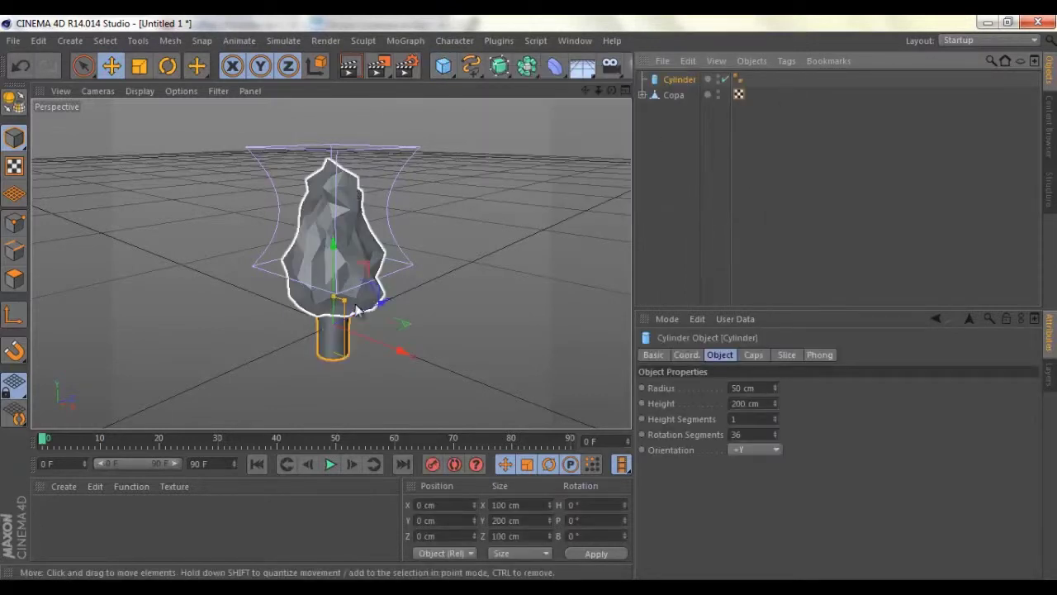
pyautogui.click(674, 97)
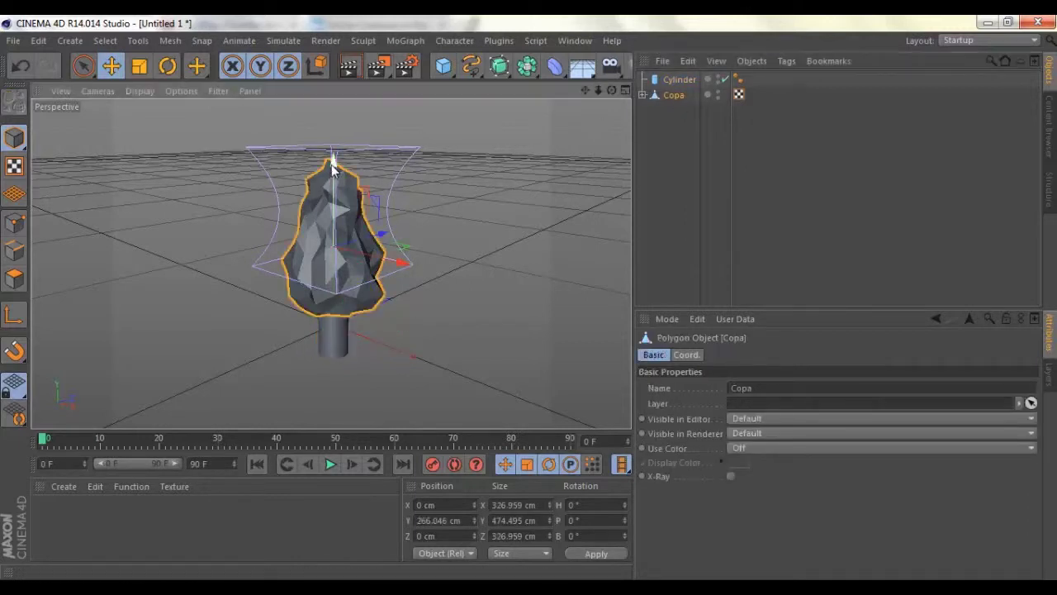
pyautogui.moveTo(330, 291); pyautogui.dragTo(328, 249)
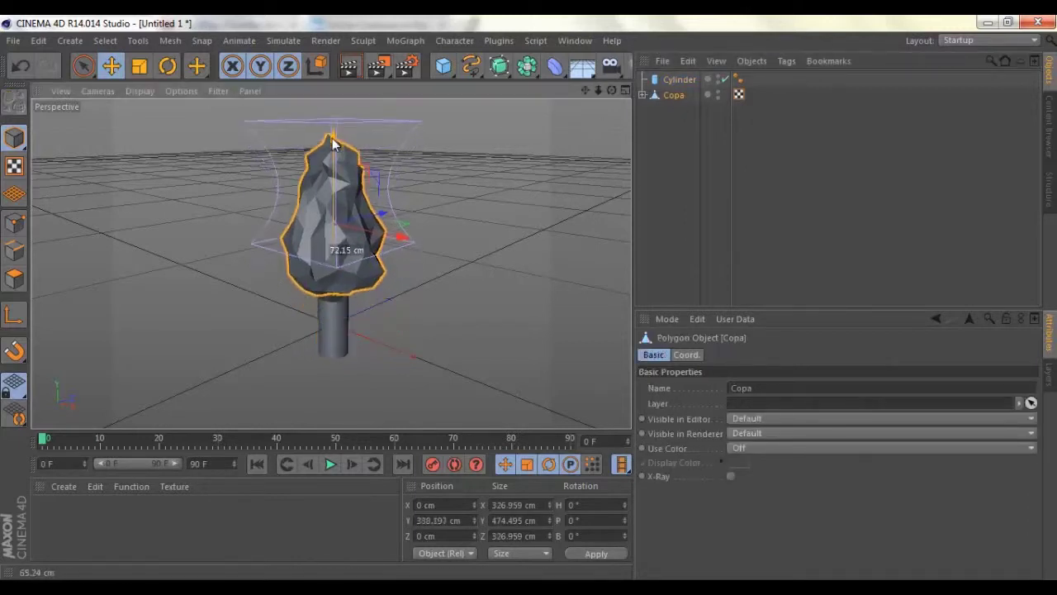
# Stretch the cylinder taller into a thin trunk beneath the crown
pyautogui.click(334, 306)
pyautogui.moveTo(334, 299); pyautogui.dragTo(337, 269)
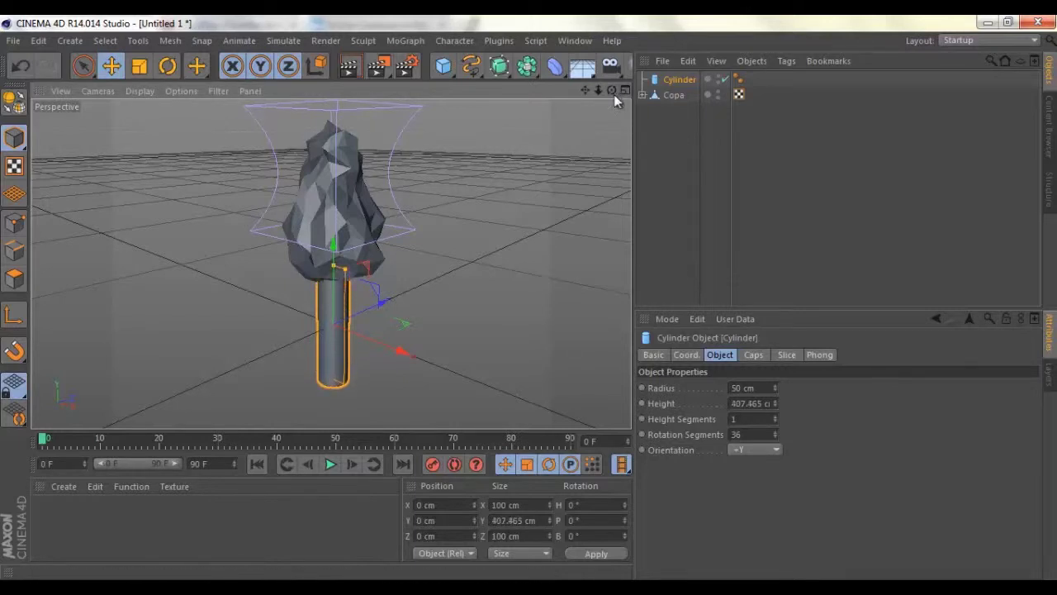
pyautogui.moveTo(612, 90); pyautogui.dragTo(531, 297)
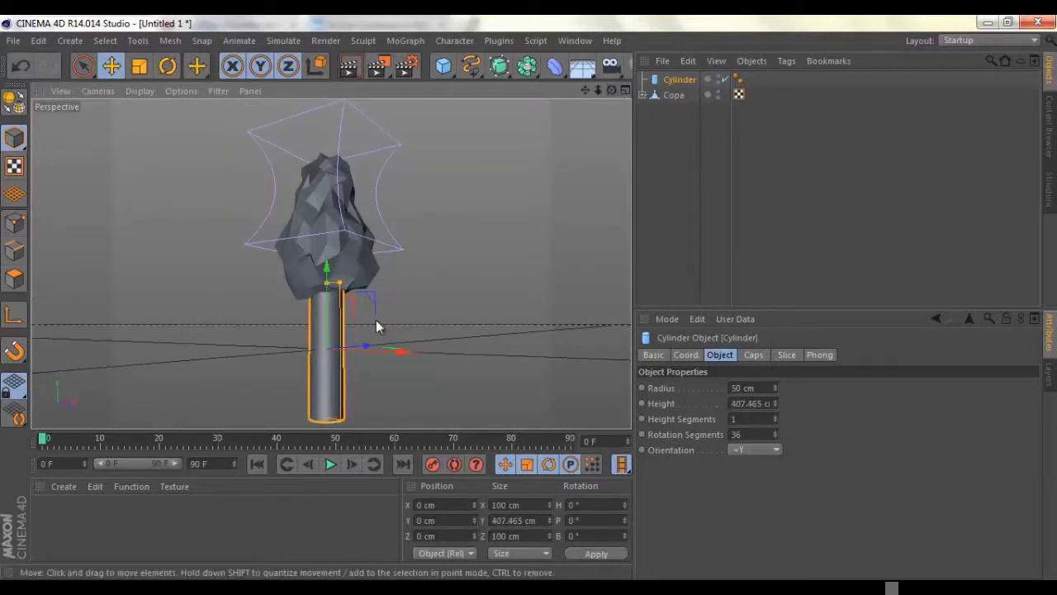
pyautogui.moveTo(585, 90); pyautogui.dragTo(530, 303)
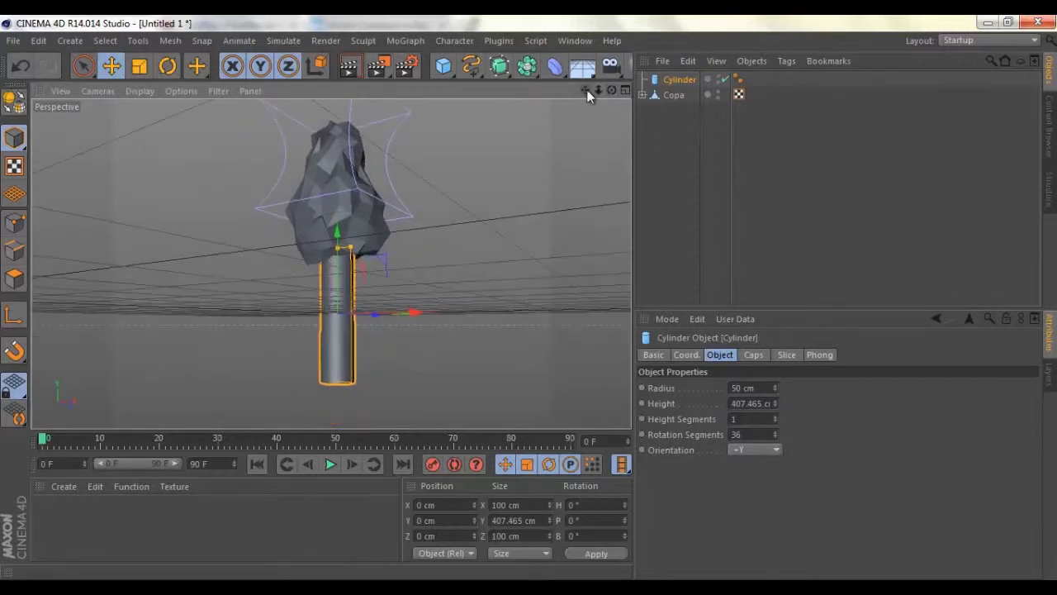
pyautogui.moveTo(598, 90); pyautogui.dragTo(529, 298)
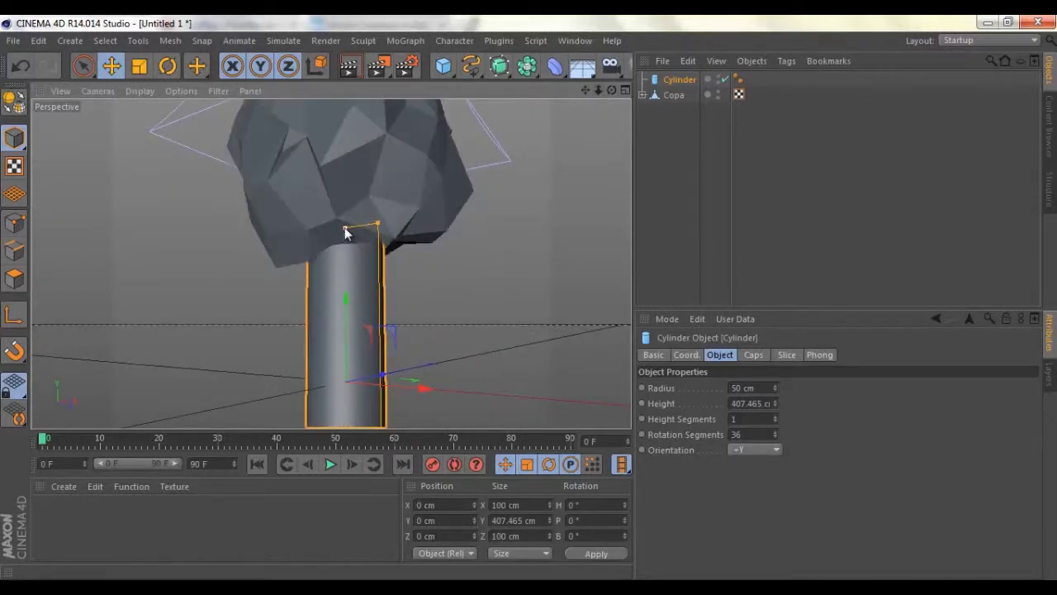
pyautogui.moveTo(346, 229)
pyautogui.mouseDown()
pyautogui.moveTo(368, 243)
pyautogui.moveTo(368, 177)
pyautogui.moveTo(358, 207)
pyautogui.moveTo(370, 222)
pyautogui.moveTo(359, 220)
pyautogui.mouseUp()
# Raise the trunk, 367.697 cm tall with radius 20.048 cm, into the crown's base
pyautogui.moveTo(615, 93); pyautogui.dragTo(529, 298)
pyautogui.moveTo(600, 92); pyautogui.dragTo(529, 297)
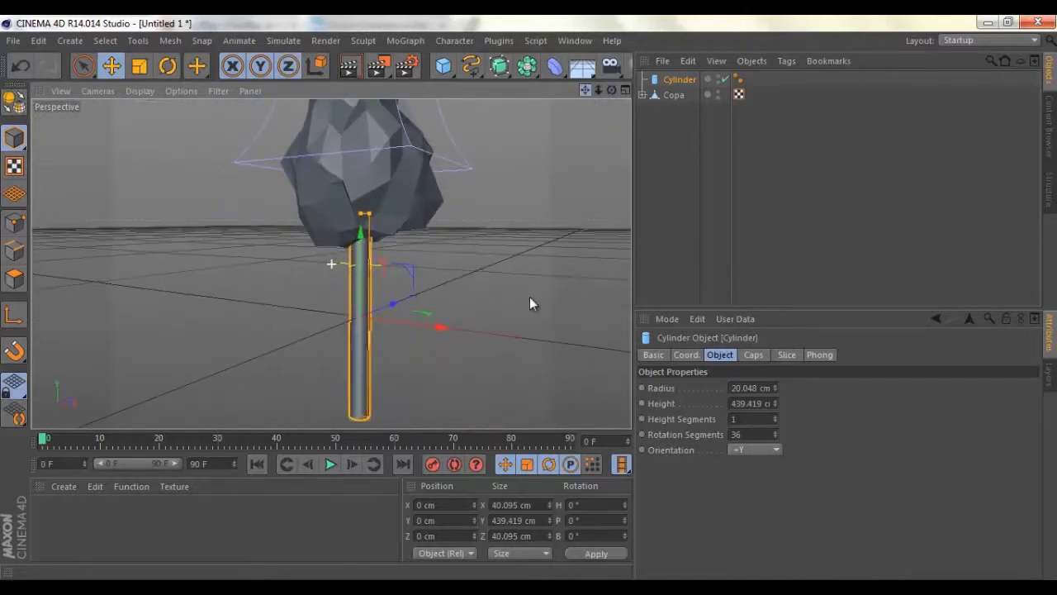
pyautogui.moveTo(611, 90); pyautogui.dragTo(530, 298)
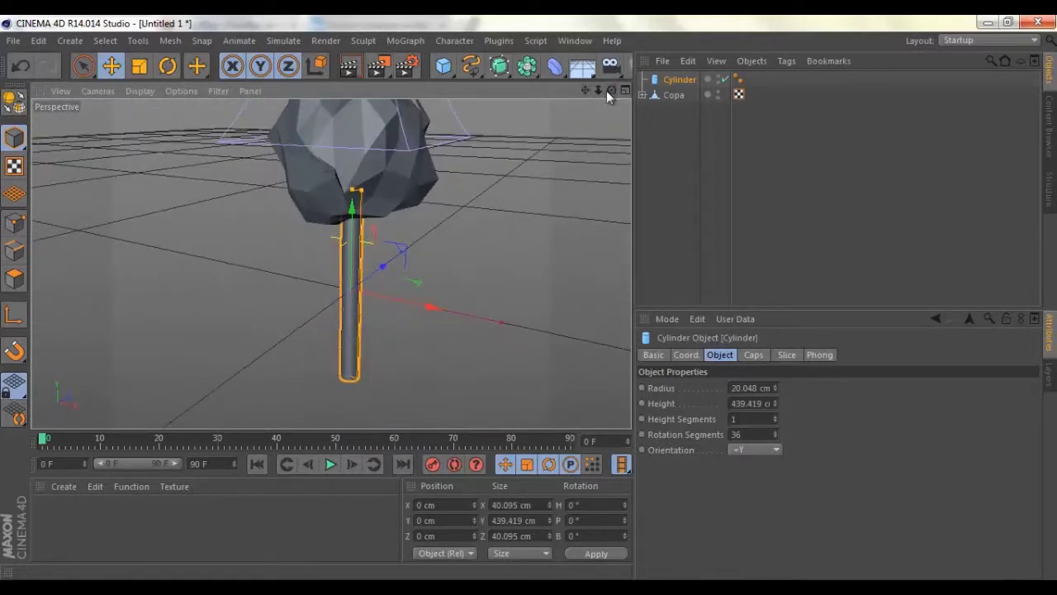
pyautogui.moveTo(608, 91); pyautogui.dragTo(529, 298)
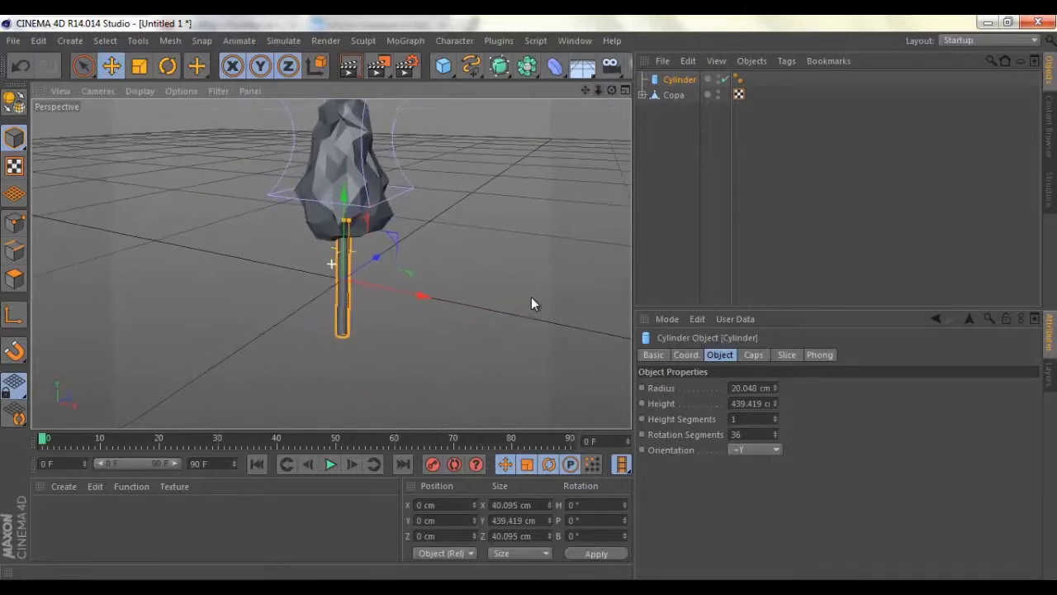
pyautogui.moveTo(344, 204)
pyautogui.mouseDown()
pyautogui.moveTo(345, 189)
pyautogui.moveTo(344, 221)
pyautogui.mouseUp()
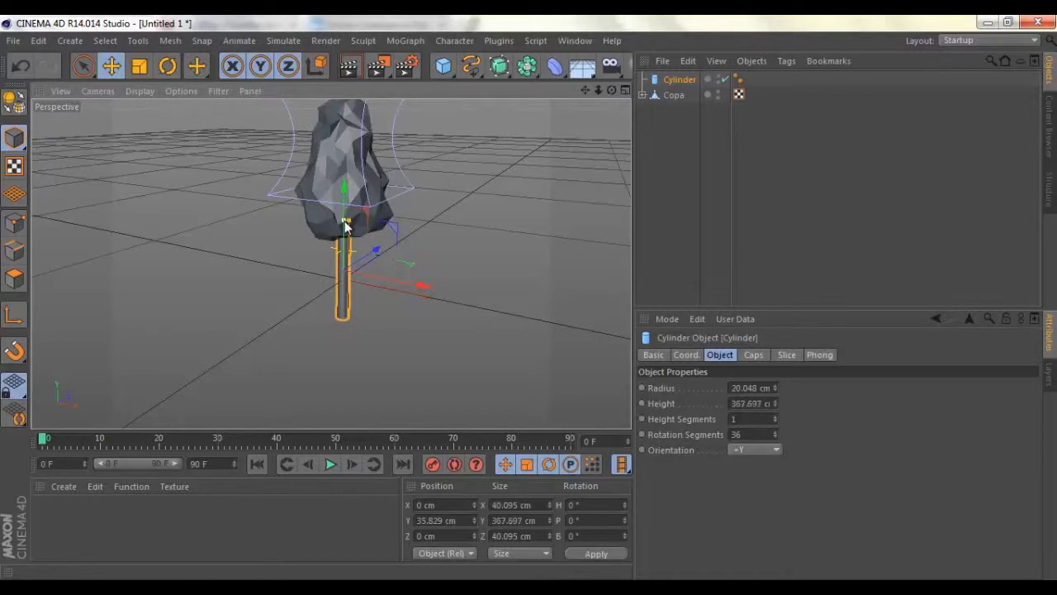
pyautogui.click(496, 191)
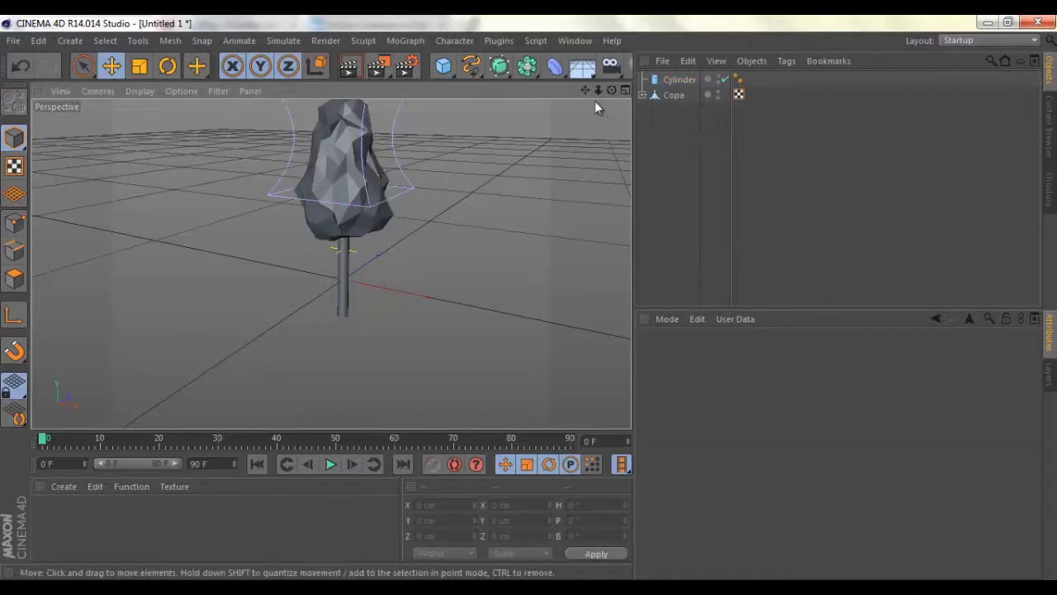
pyautogui.moveTo(587, 90); pyautogui.dragTo(529, 301)
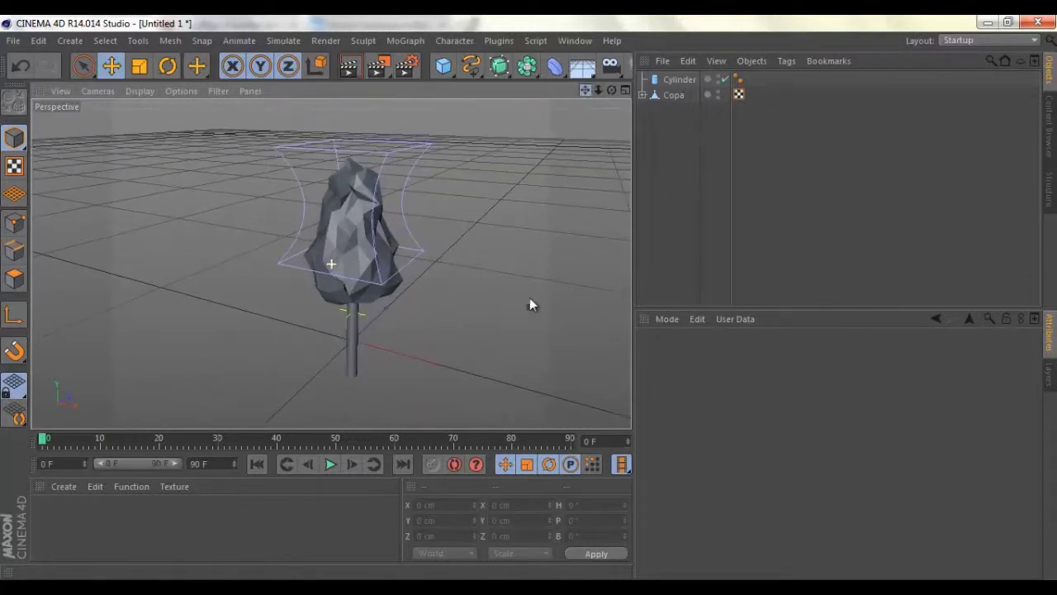
pyautogui.click(350, 71)
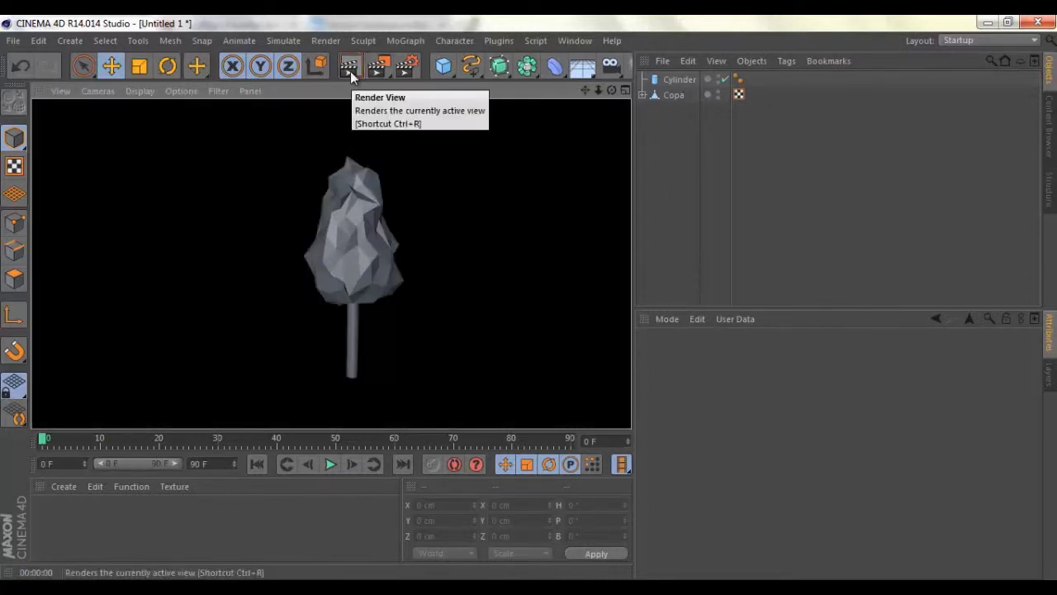
pyautogui.click(687, 151)
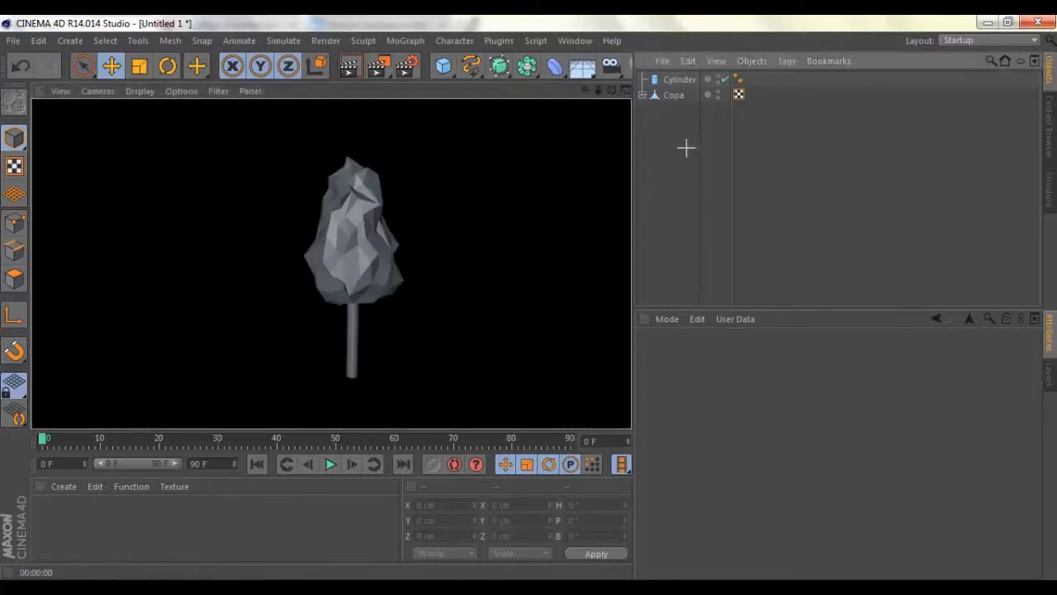
pyautogui.moveTo(582, 90); pyautogui.dragTo(529, 297)
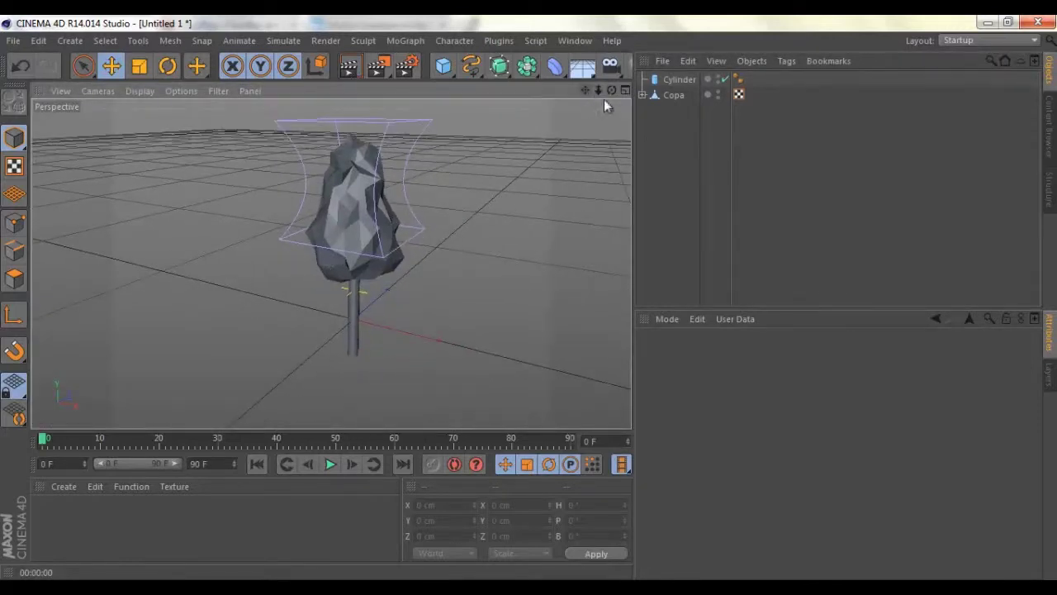
pyautogui.click(679, 80)
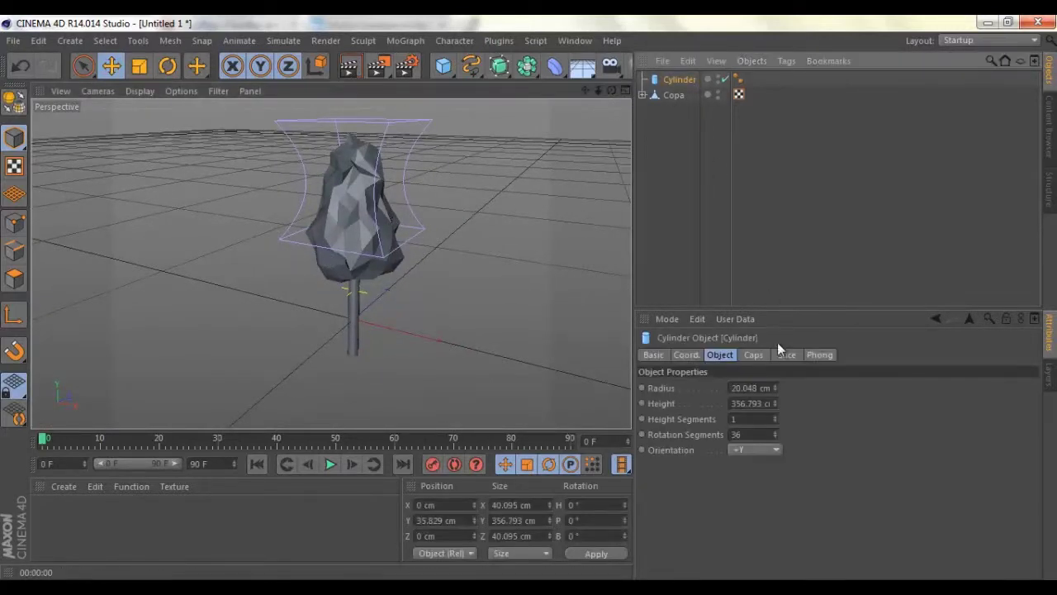
# Give the trunk 2 height segments and switch the viewport to Gouraud Shading (Lines)
pyautogui.click(777, 417)
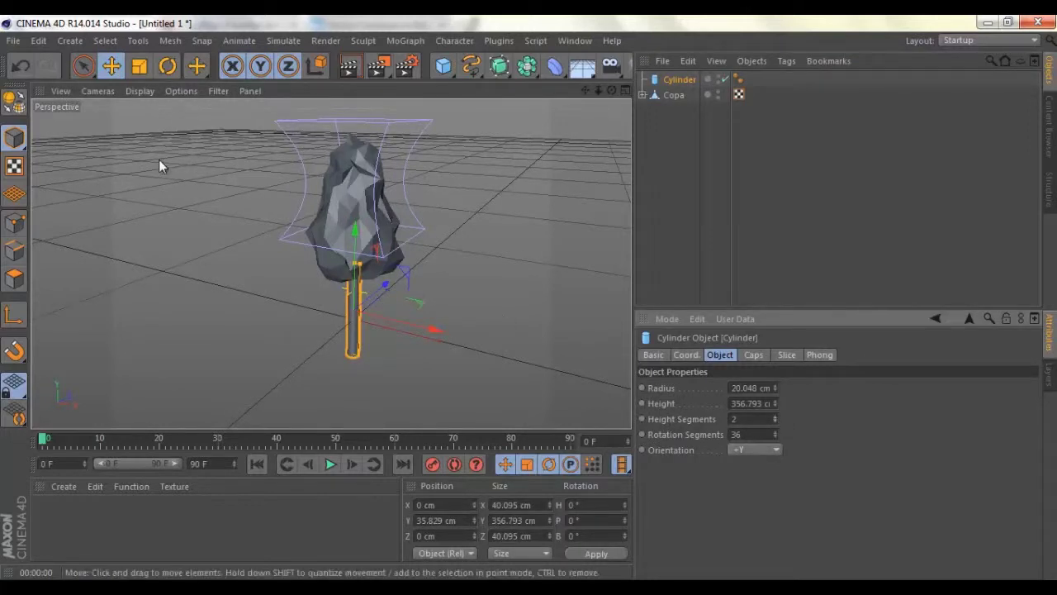
pyautogui.click(141, 93)
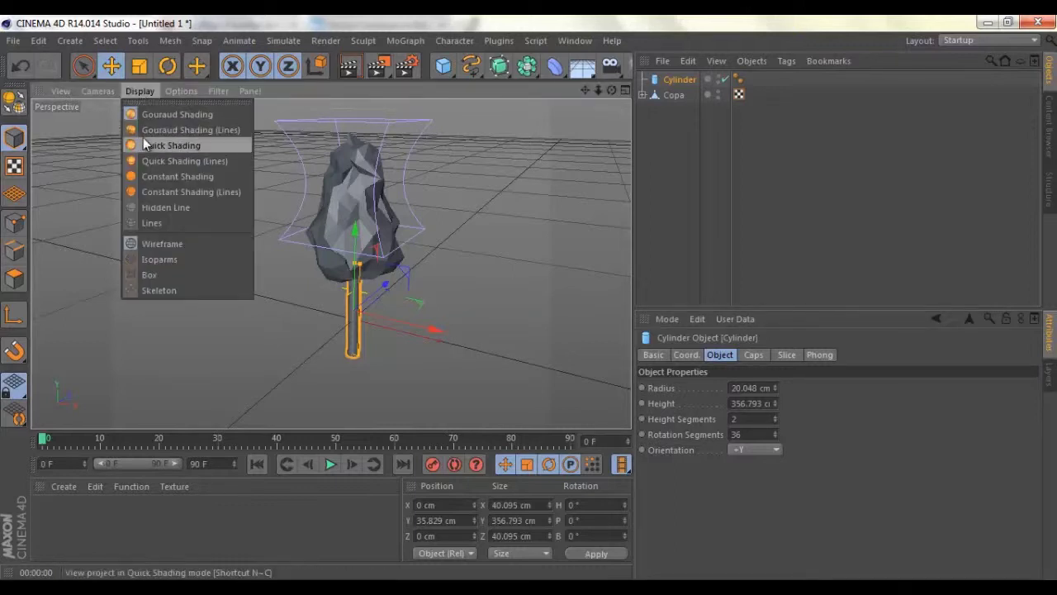
pyautogui.click(146, 132)
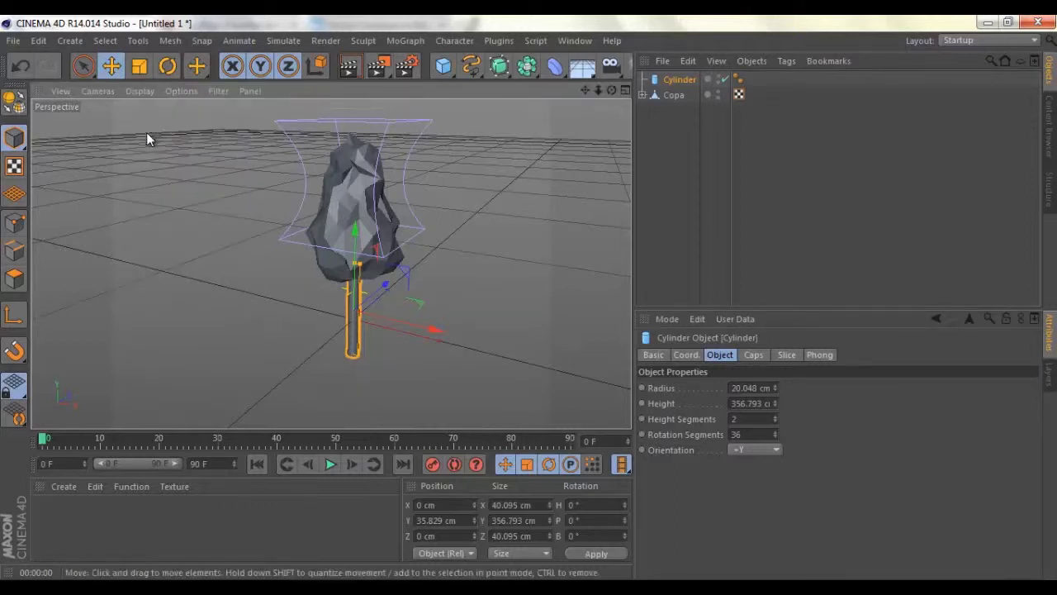
pyautogui.click(447, 231)
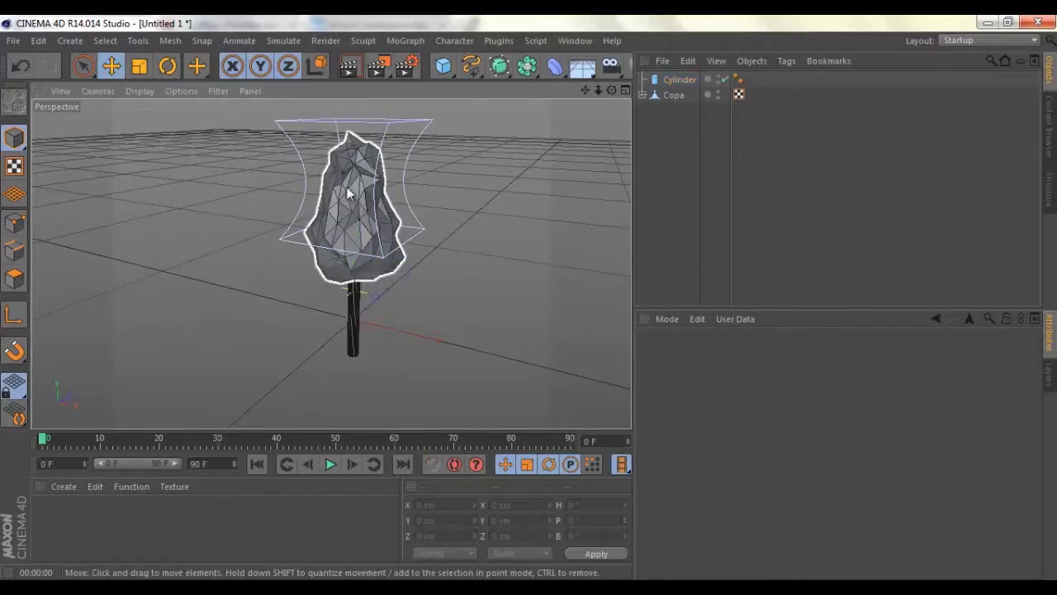
# Set the Cylinder trunk to 12 rotation segments and 3 height segments
pyautogui.click(680, 79)
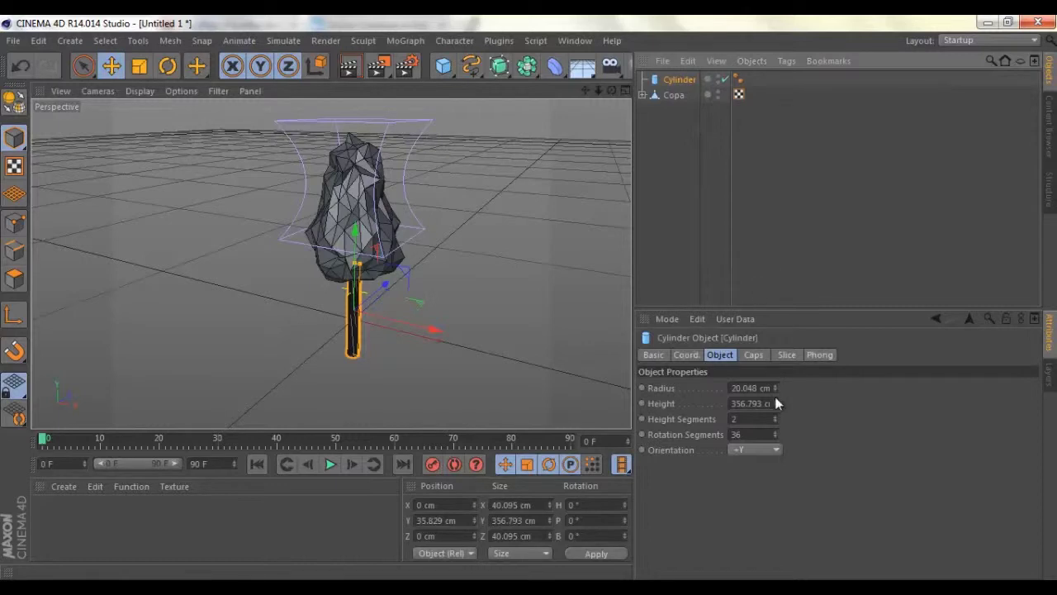
pyautogui.doubleClick(762, 434)
pyautogui.write('12')
pyautogui.press('Return')
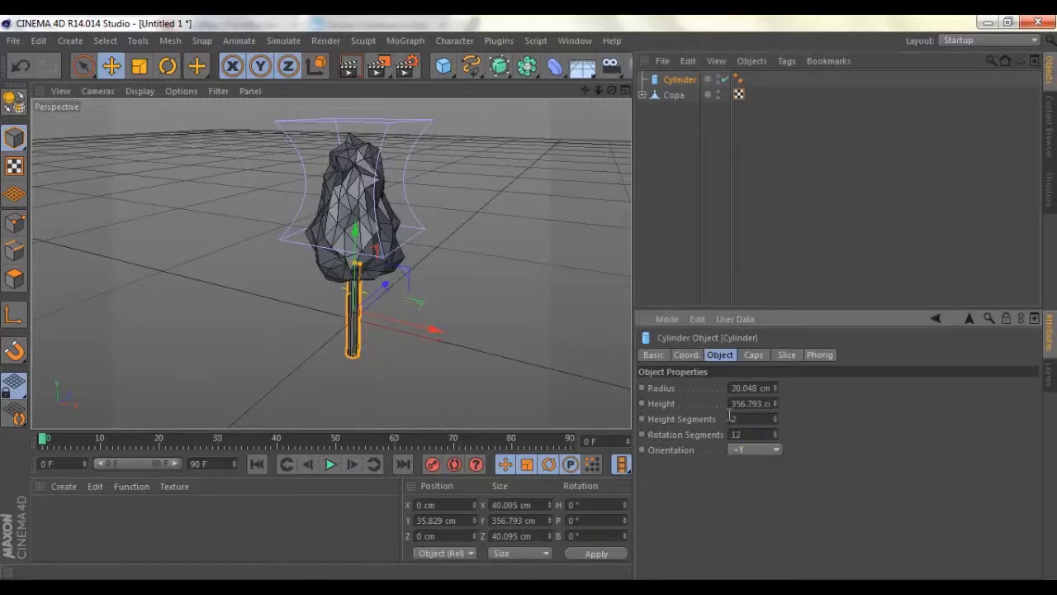
pyautogui.click(775, 416)
pyautogui.scroll(3, 531, 304)
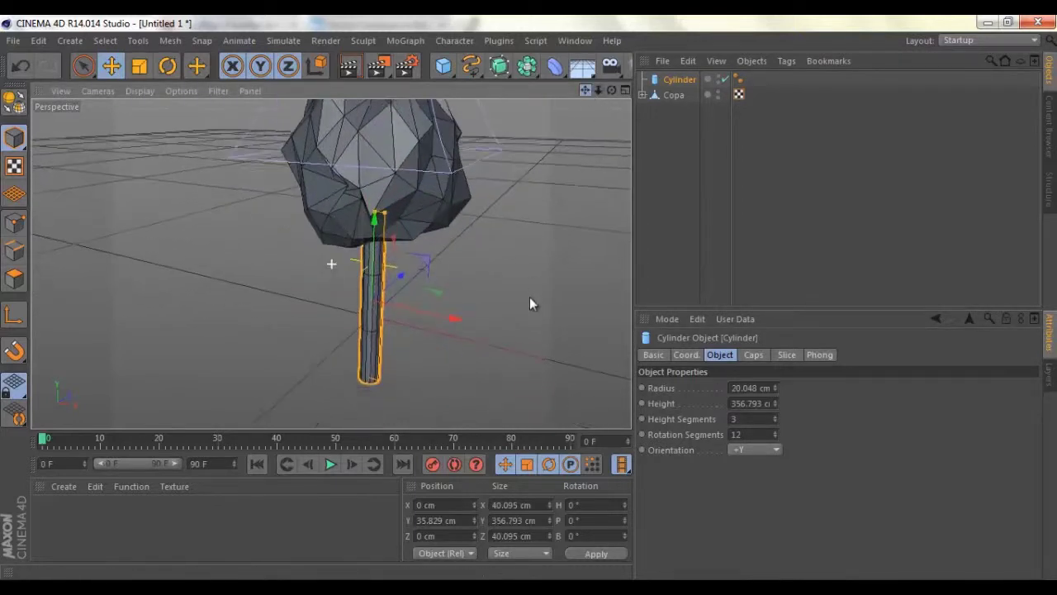
pyautogui.moveTo(612, 89); pyautogui.dragTo(612, 116)
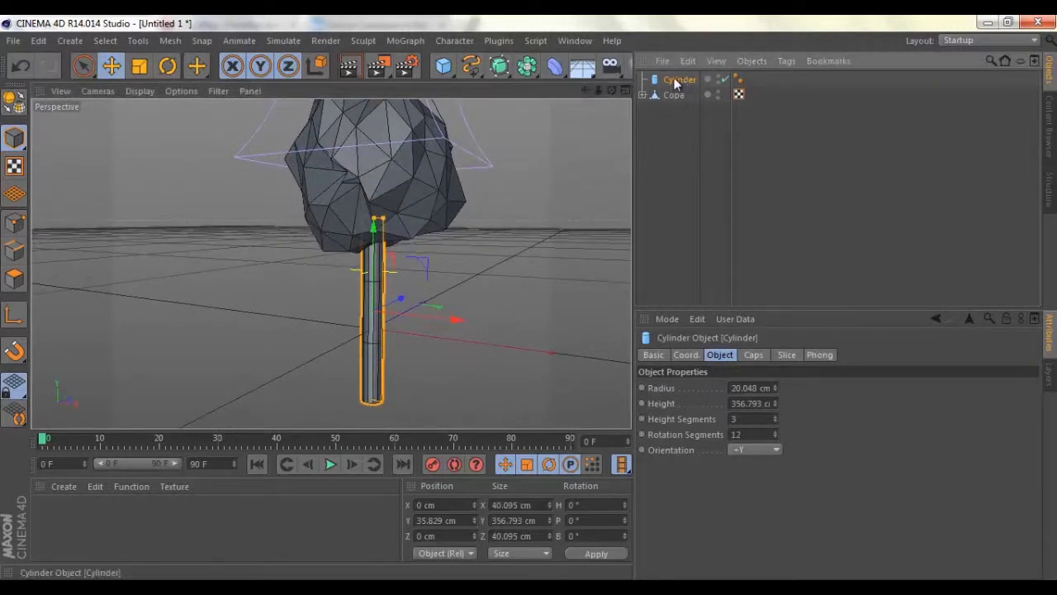
# Make the cylinder editable and shift one trunk edge loop sideways along X
pyautogui.click(15, 100)
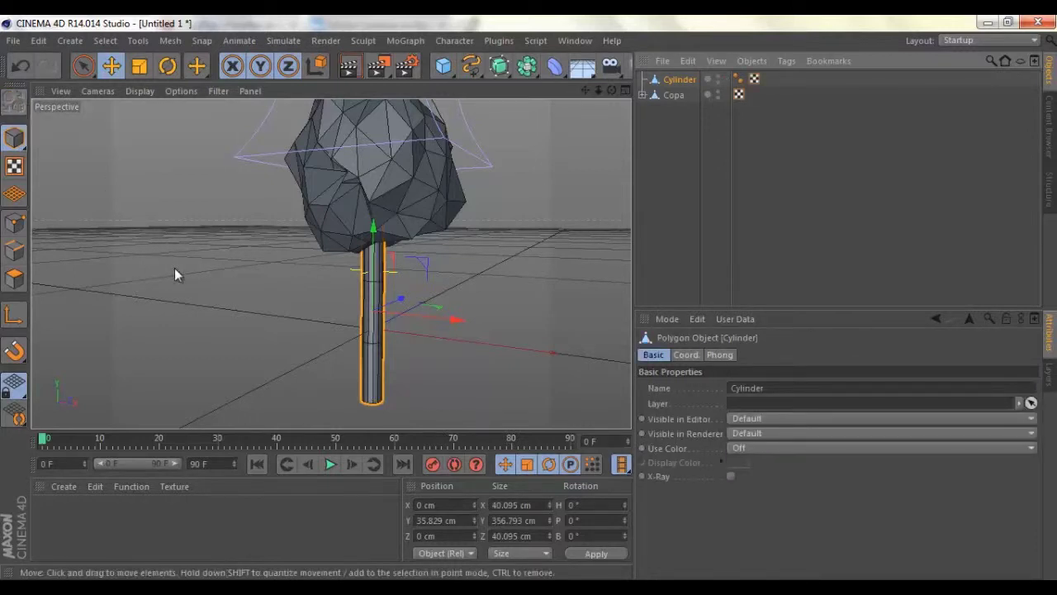
pyautogui.press('u')
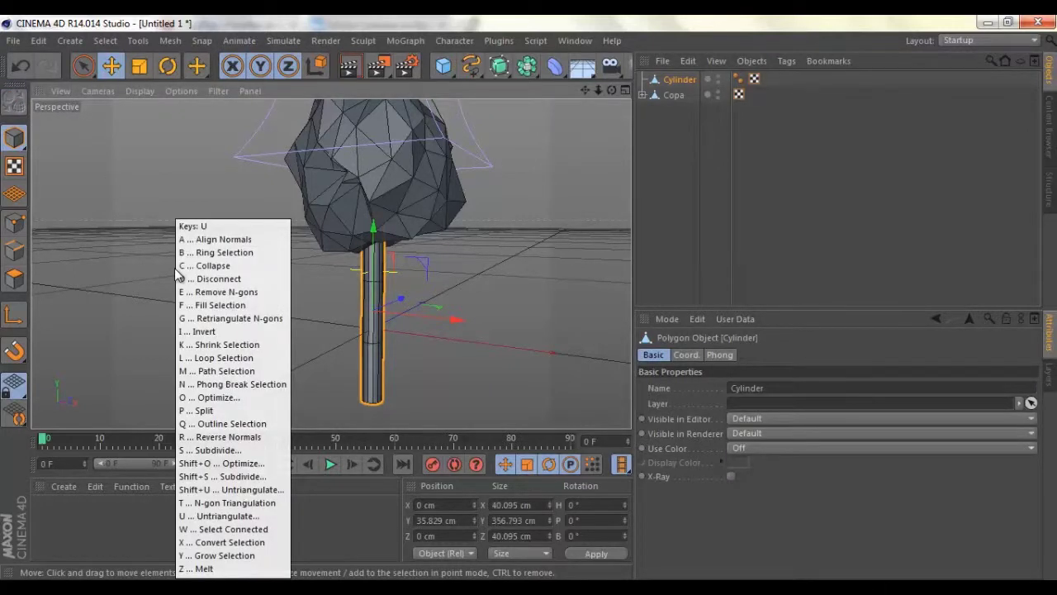
pyautogui.press('l')
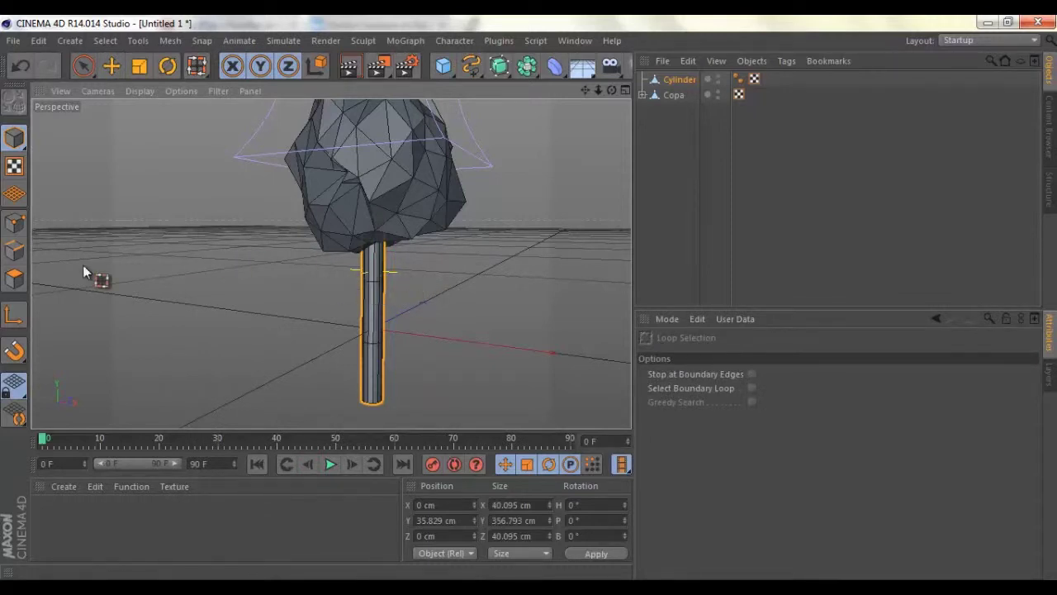
pyautogui.click(13, 254)
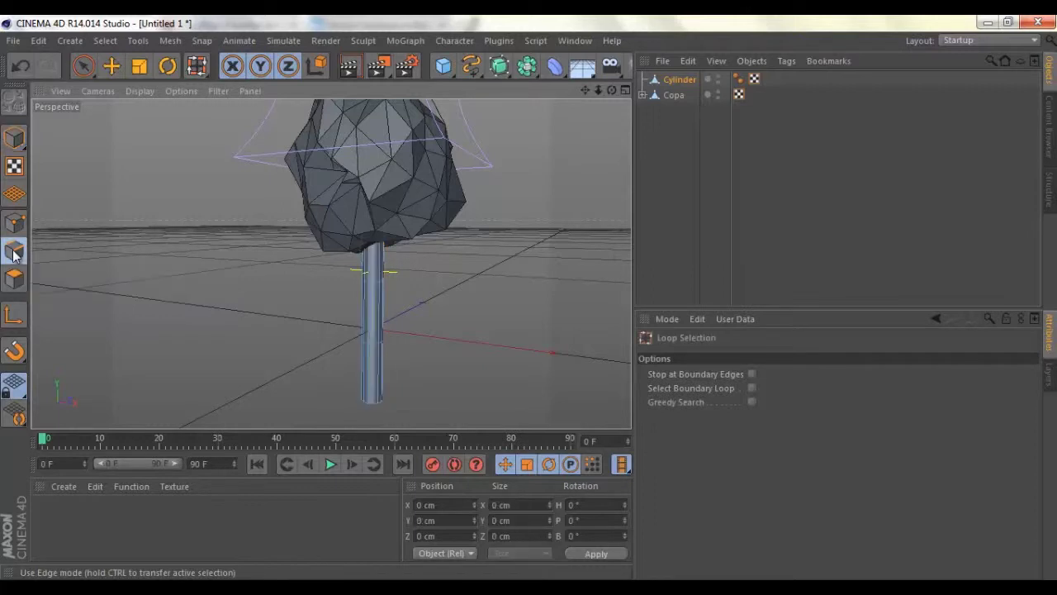
pyautogui.click(377, 281)
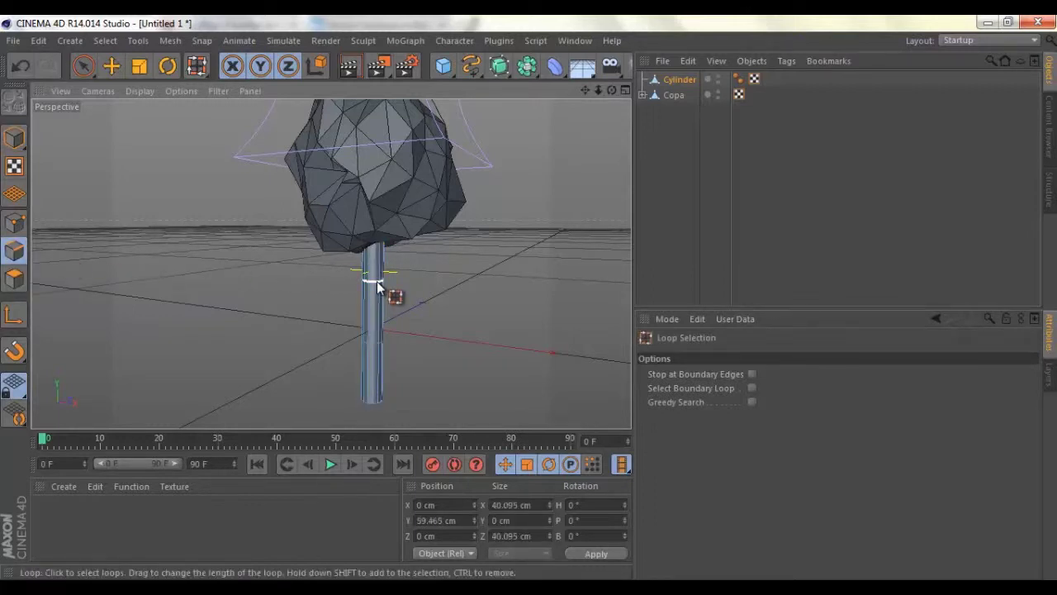
pyautogui.click(112, 68)
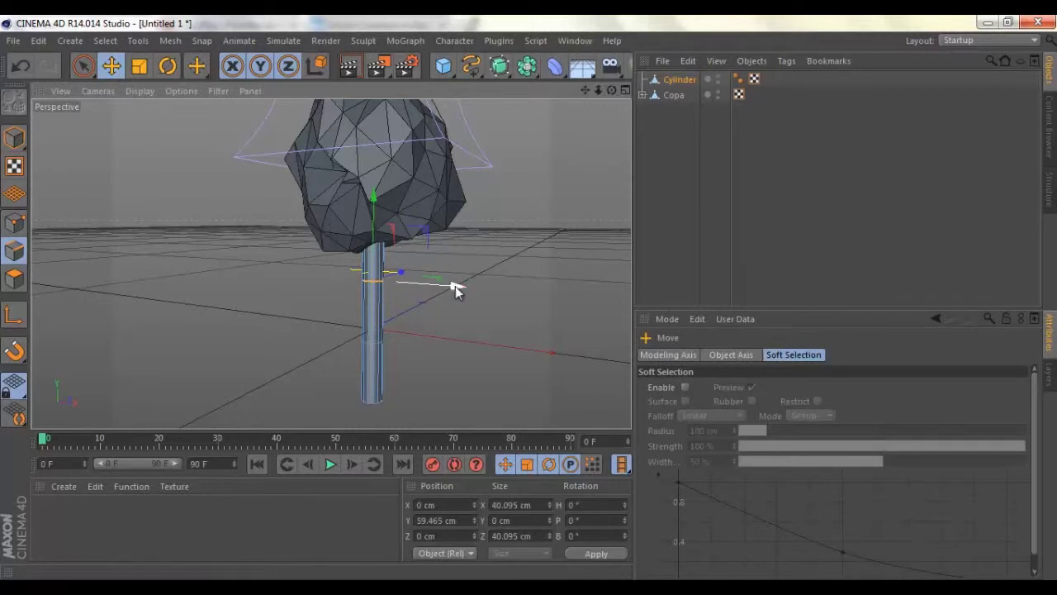
pyautogui.moveTo(453, 288); pyautogui.dragTo(463, 288)
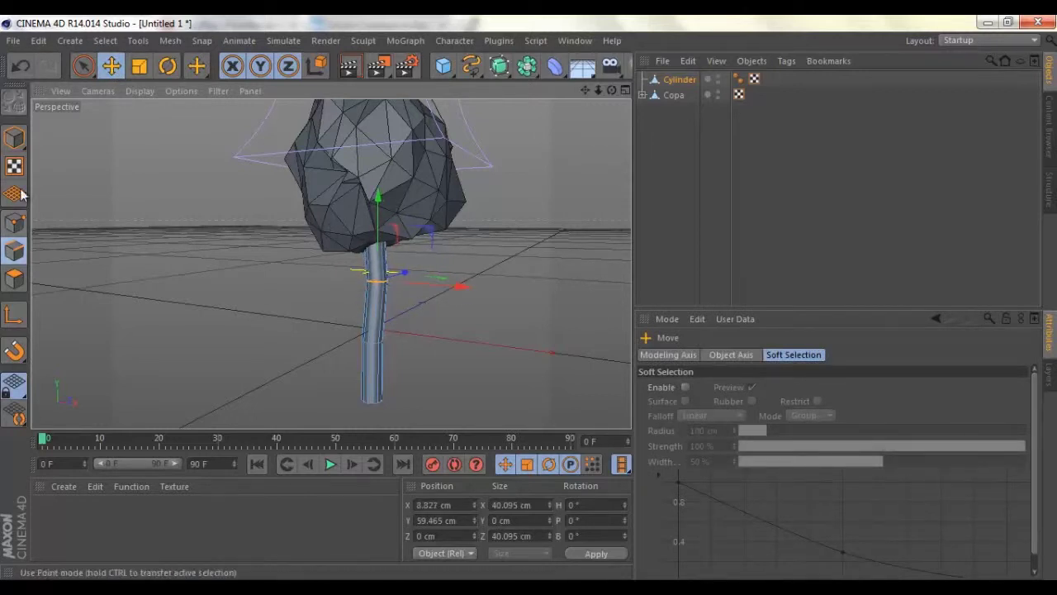
# Shift a lower edge loop the opposite way along X for a second bend
pyautogui.press('m')
pyautogui.press('l')
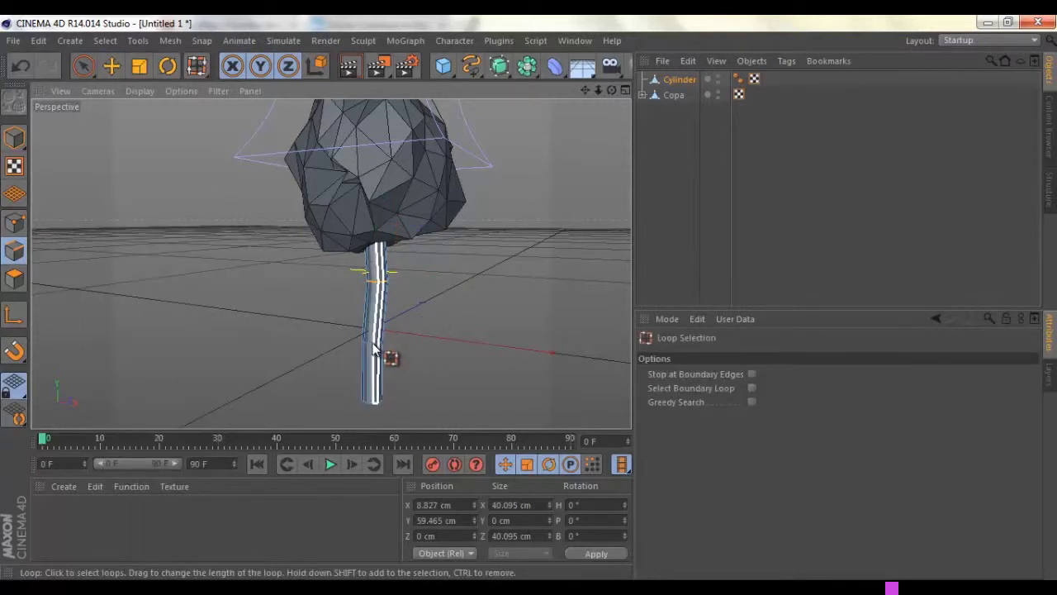
pyautogui.click(372, 347)
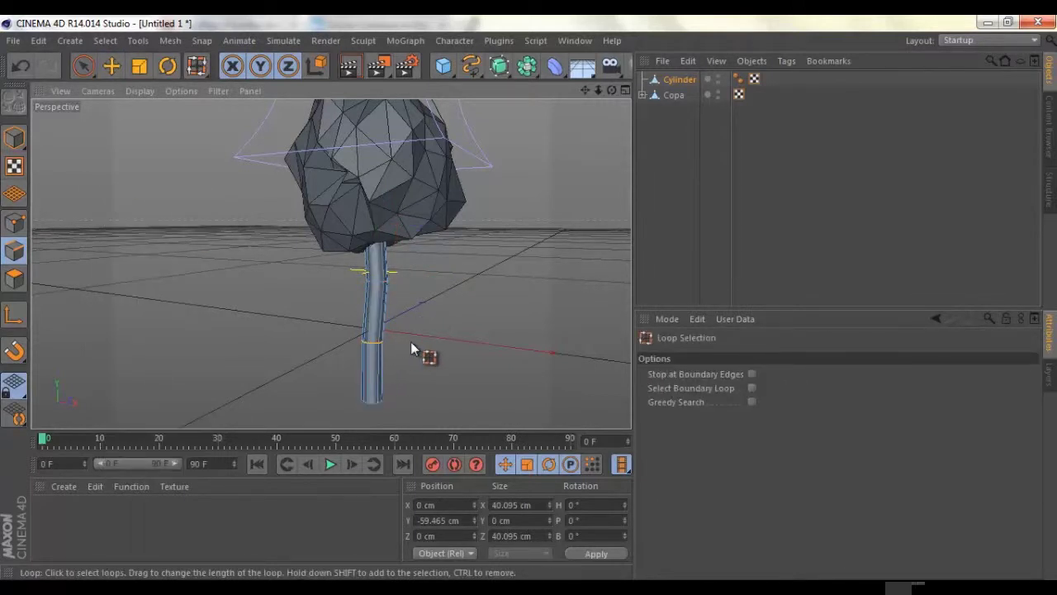
pyautogui.click(112, 68)
pyautogui.moveTo(454, 354); pyautogui.dragTo(445, 358)
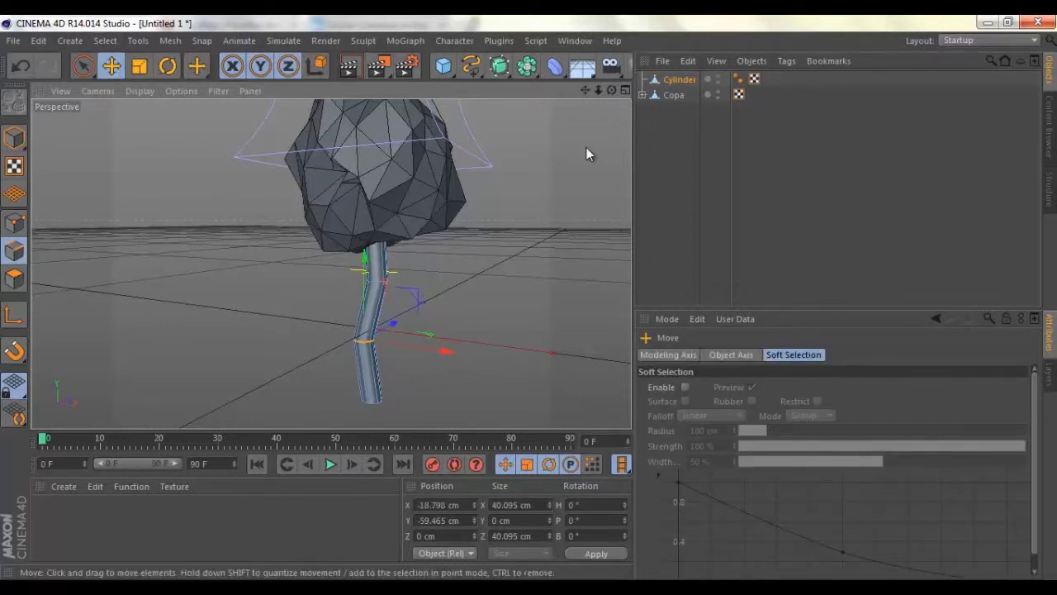
pyautogui.moveTo(601, 93); pyautogui.dragTo(529, 298)
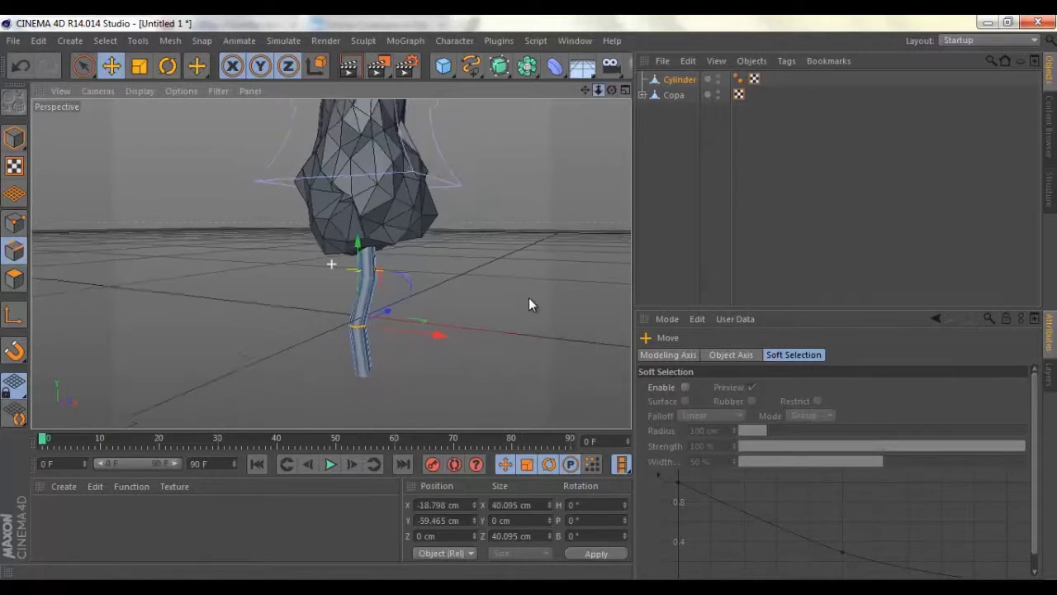
pyautogui.moveTo(605, 91); pyautogui.dragTo(530, 297)
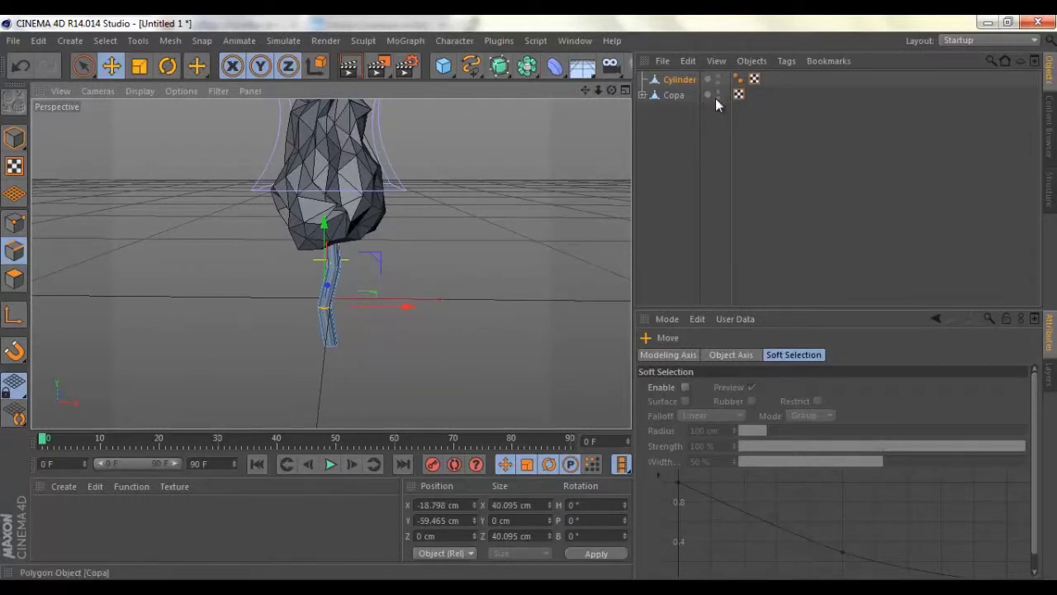
# Inspect the trunk with the crown briefly hidden, then ease the lower bend back along X
pyautogui.click(719, 92)
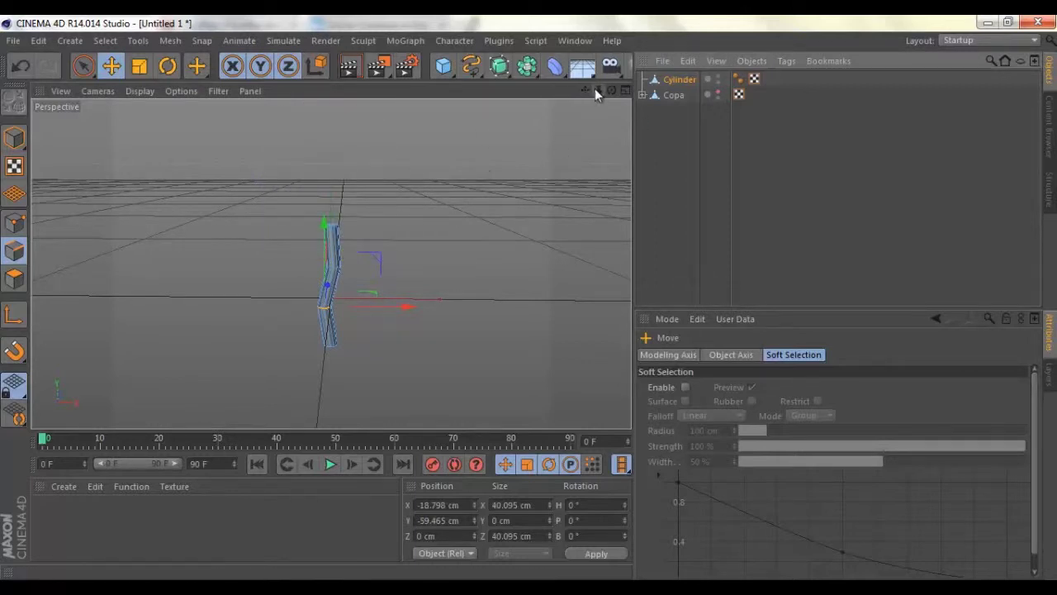
pyautogui.moveTo(595, 89); pyautogui.dragTo(530, 305)
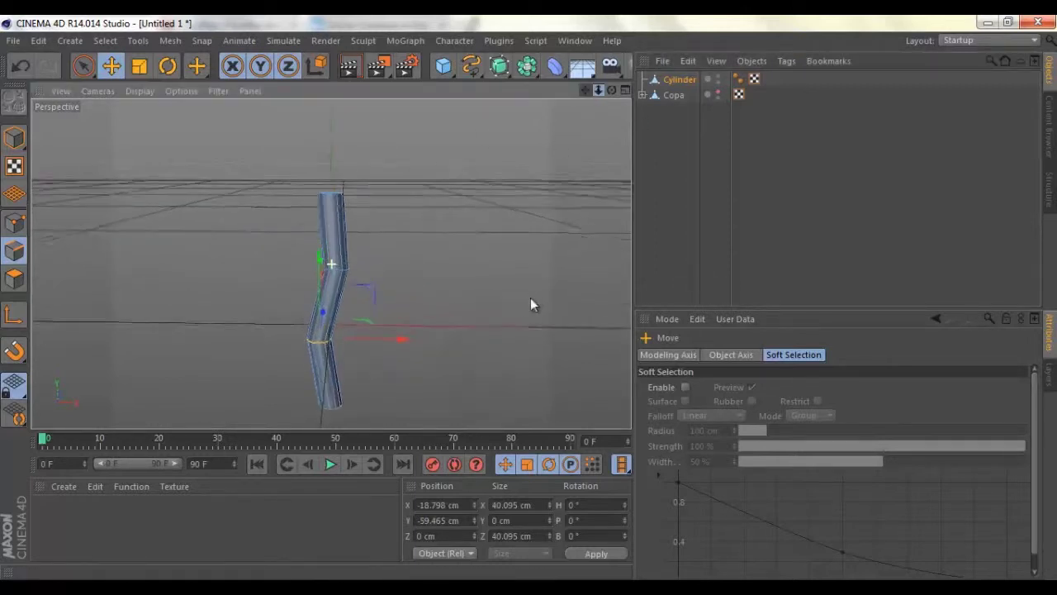
pyautogui.scroll(2, 530, 305)
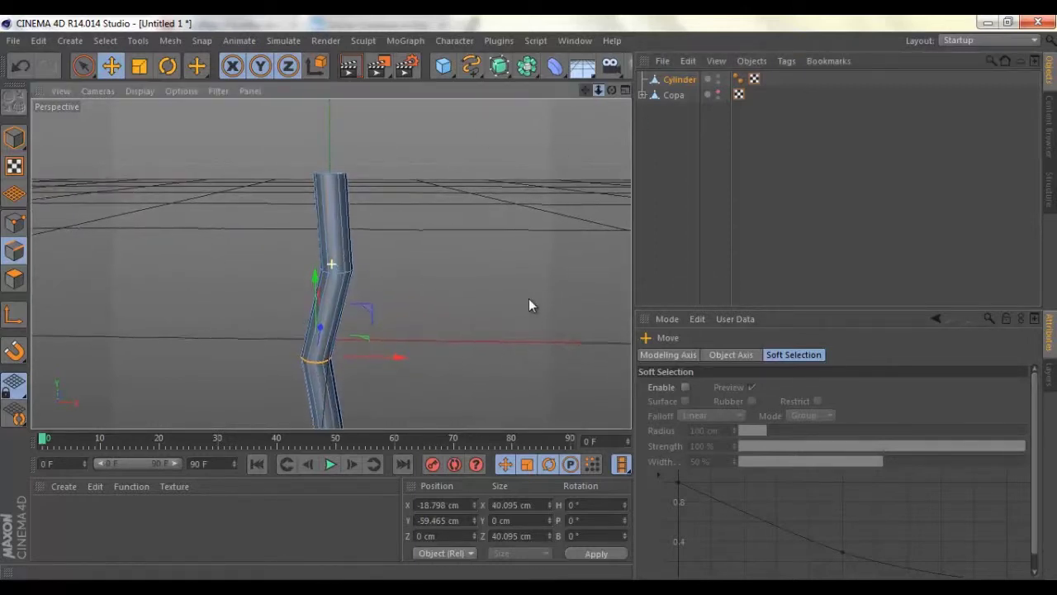
pyautogui.scroll(-3, 529, 305)
pyautogui.scroll(-2, 528, 305)
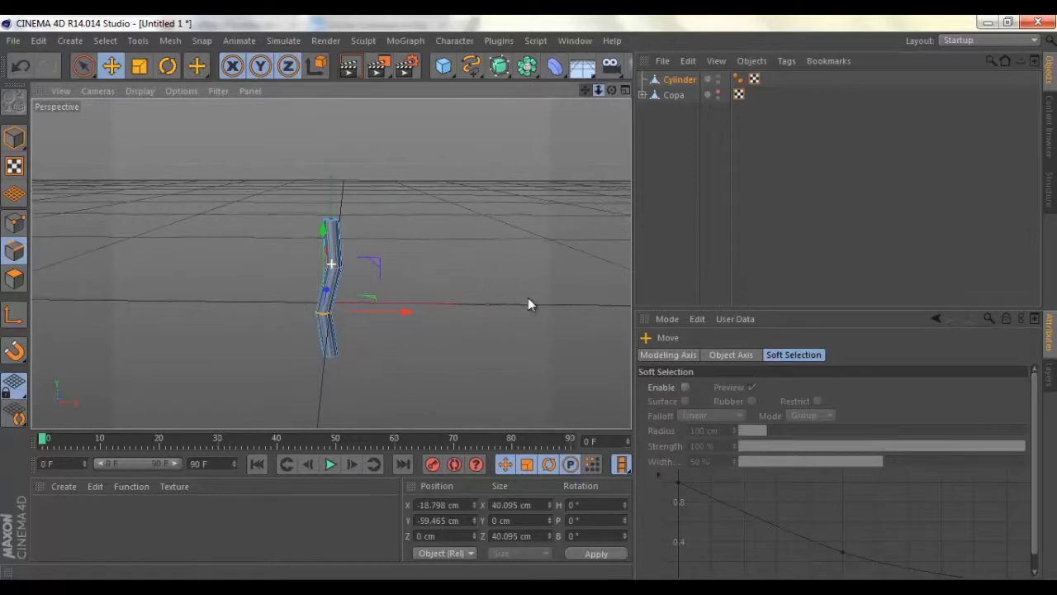
pyautogui.click(718, 91)
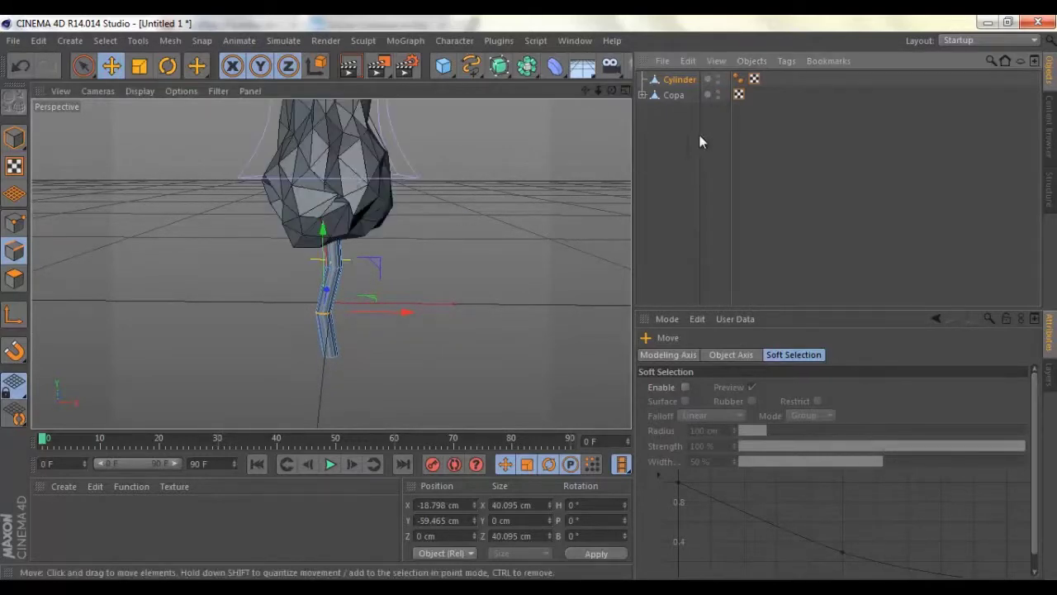
pyautogui.moveTo(612, 89); pyautogui.dragTo(529, 298)
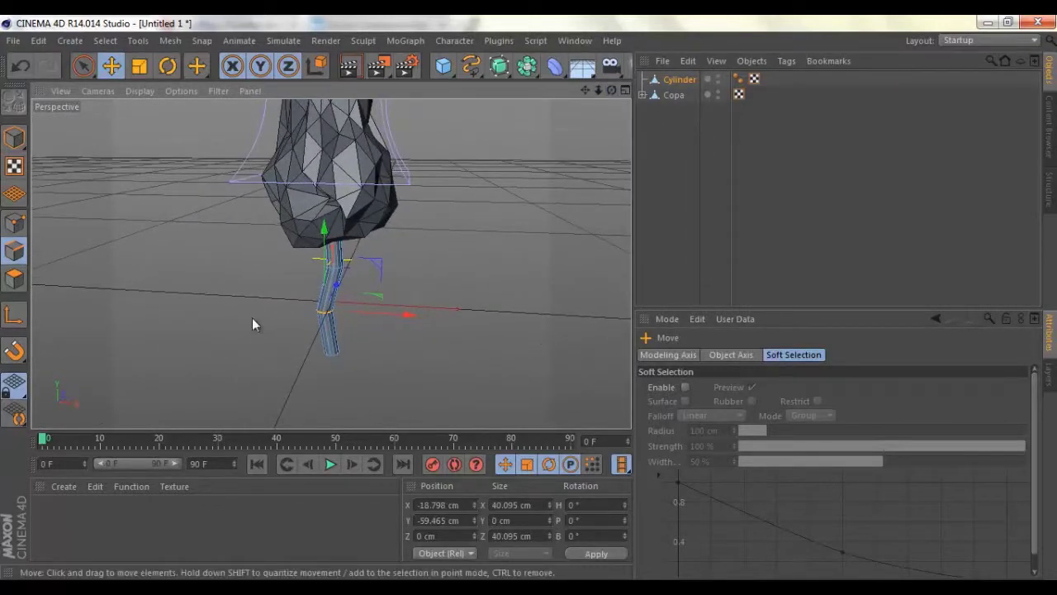
pyautogui.moveTo(405, 317); pyautogui.dragTo(412, 314)
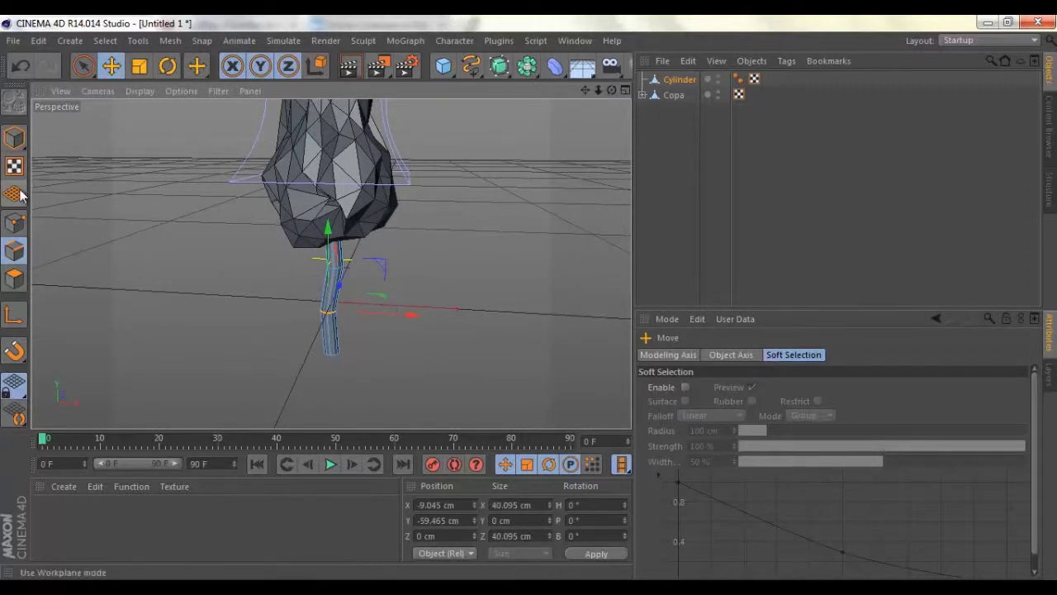
# Move the upper edge loop to X 2.907 cm and return to Model mode
pyautogui.press('u')
pyautogui.press('l')
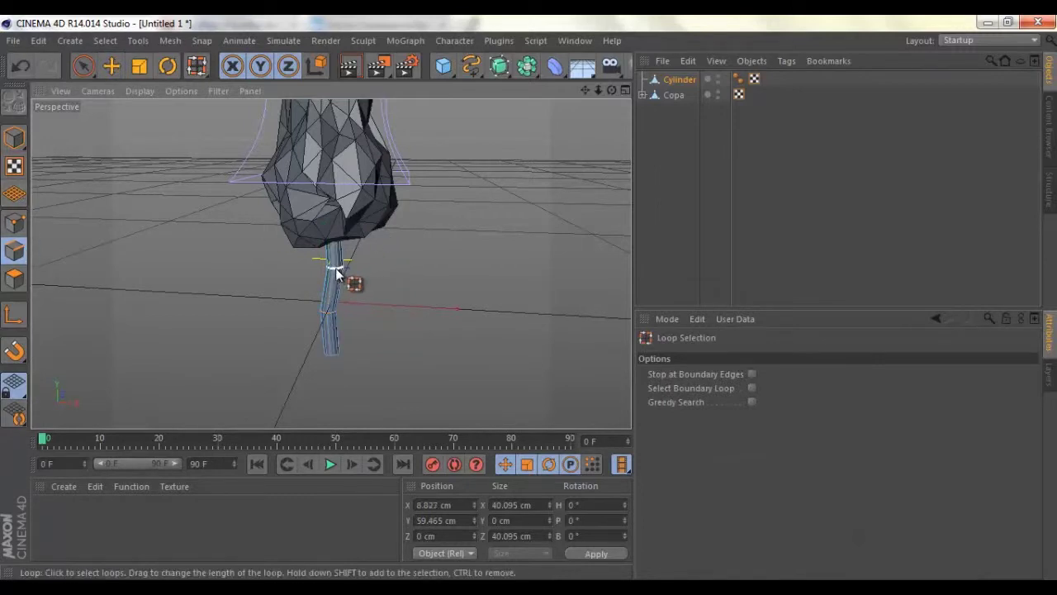
pyautogui.press('e')
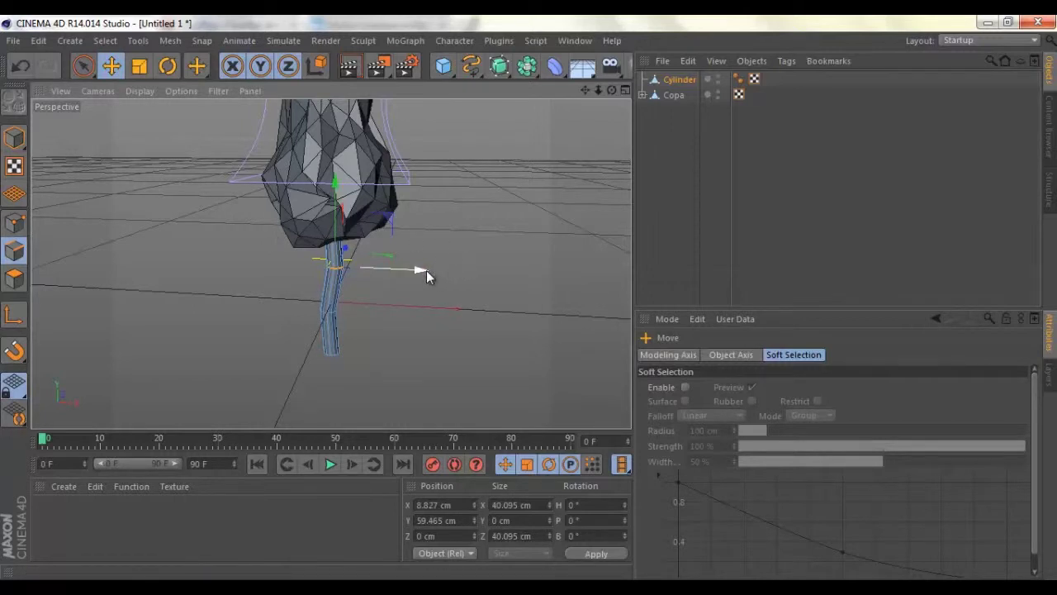
pyautogui.moveTo(426, 270); pyautogui.dragTo(422, 270)
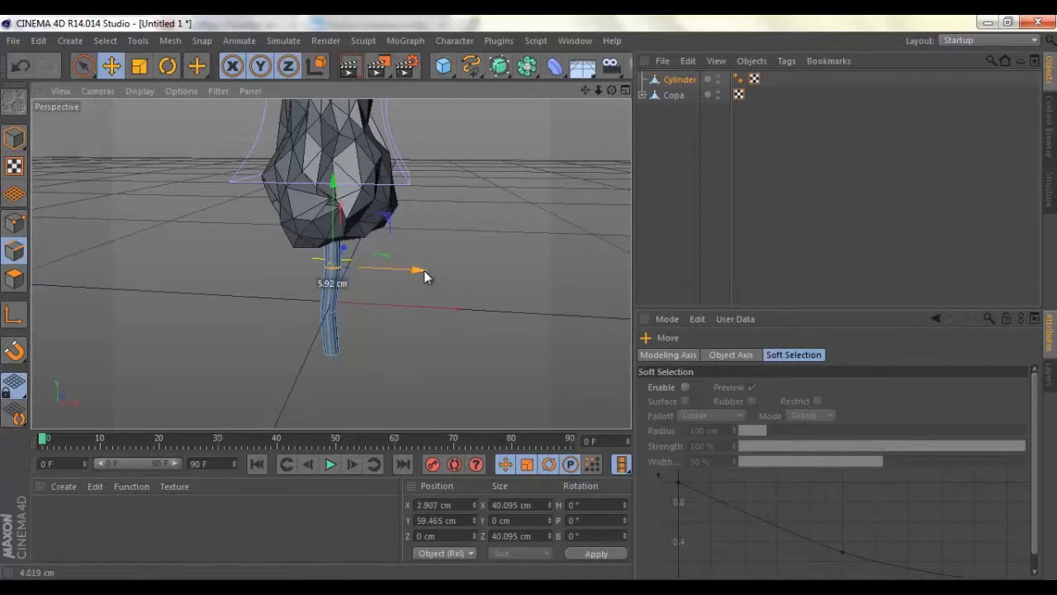
pyautogui.click(687, 81)
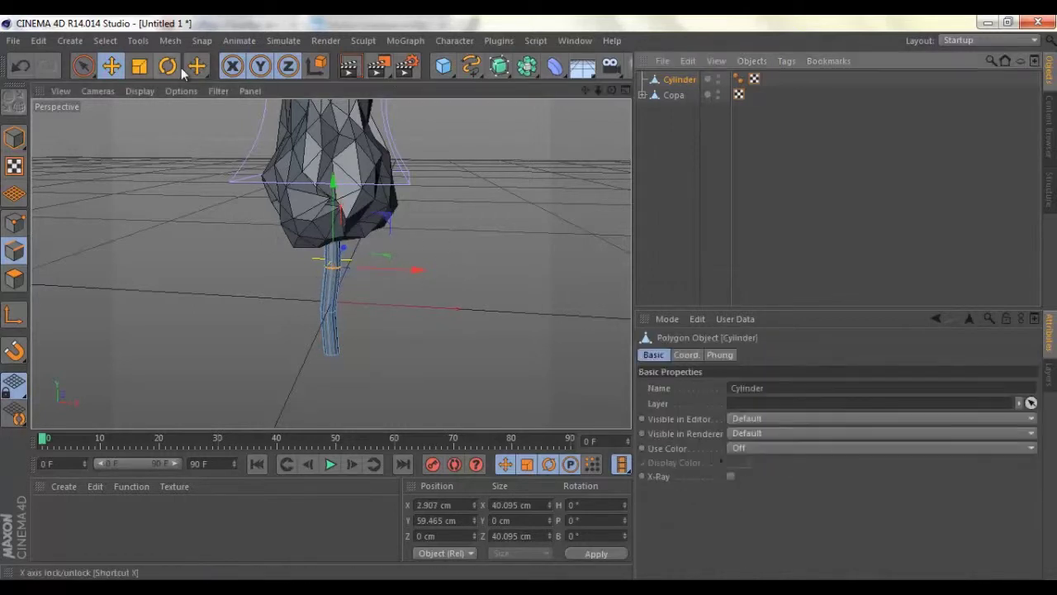
pyautogui.click(14, 139)
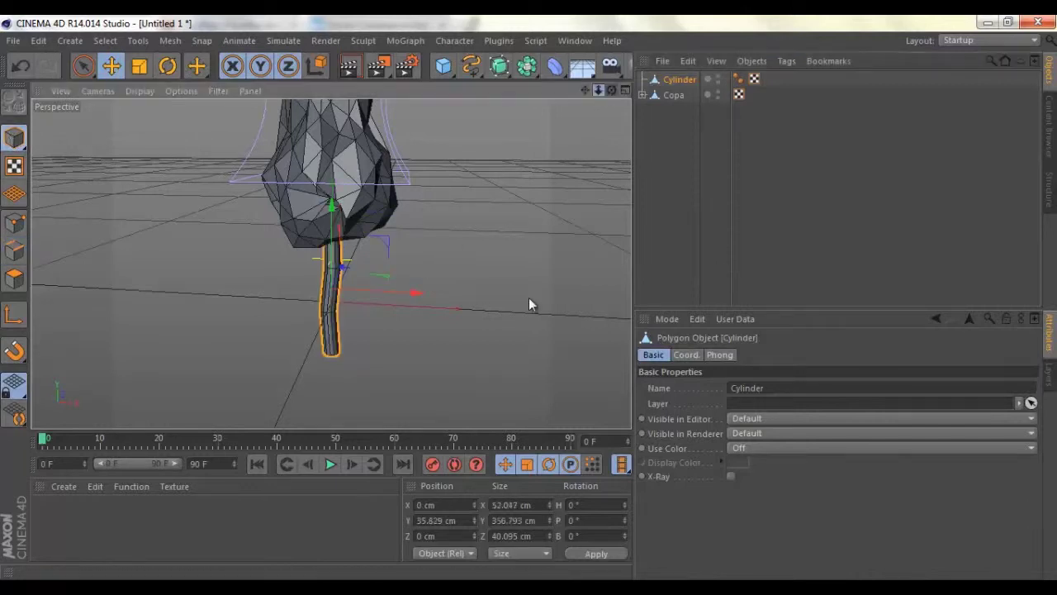
pyautogui.moveTo(529, 304)
pyautogui.keyDown('alt'); pyautogui.mouseDown()
pyautogui.moveTo(529, 292)
pyautogui.moveTo(529, 304)
pyautogui.mouseUp(); pyautogui.keyUp('alt')
pyautogui.click(503, 149)
pyautogui.moveTo(612, 90); pyautogui.dragTo(530, 297)
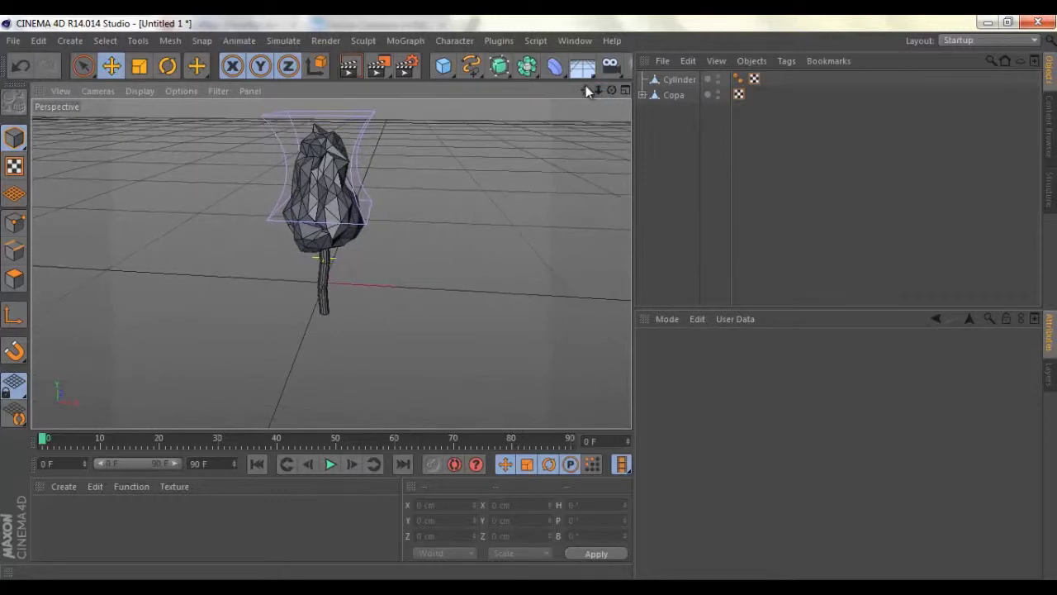
pyautogui.moveTo(586, 85); pyautogui.dragTo(530, 298)
pyautogui.moveTo(593, 87); pyautogui.dragTo(530, 297)
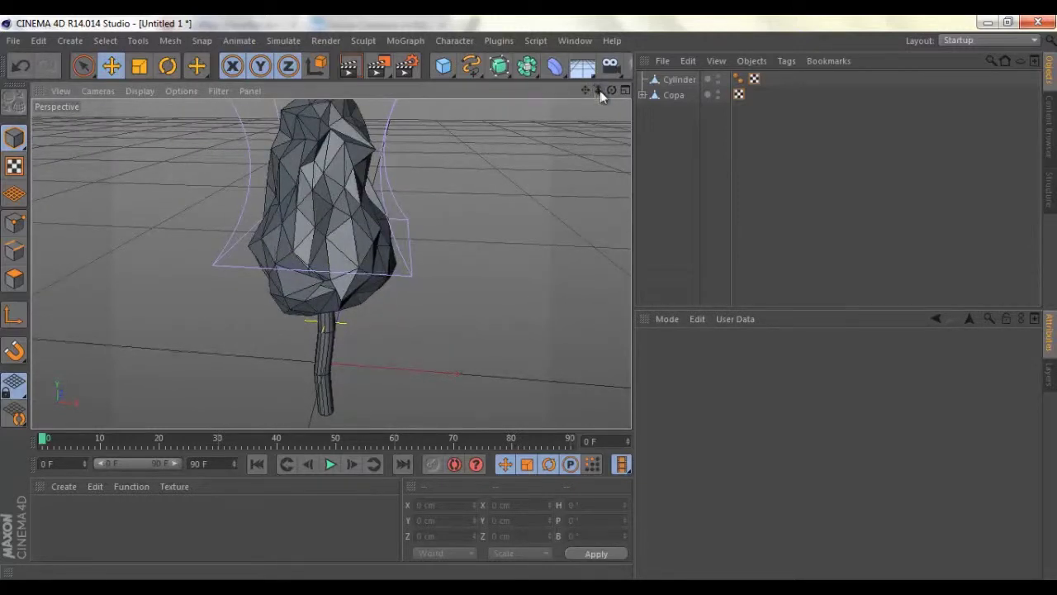
pyautogui.moveTo(599, 90); pyautogui.dragTo(529, 304)
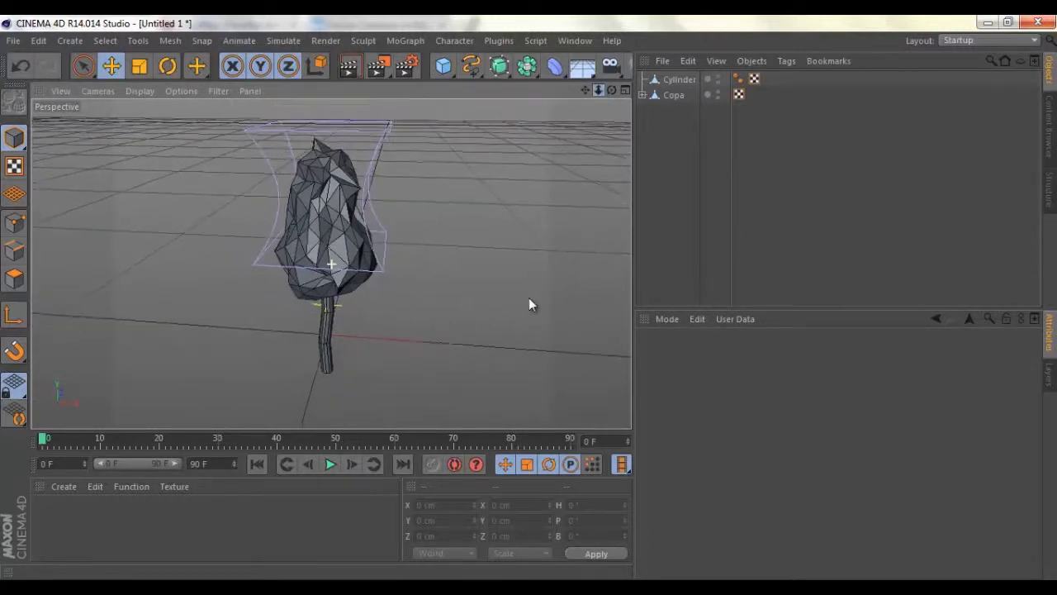
pyautogui.moveTo(611, 90); pyautogui.dragTo(530, 304)
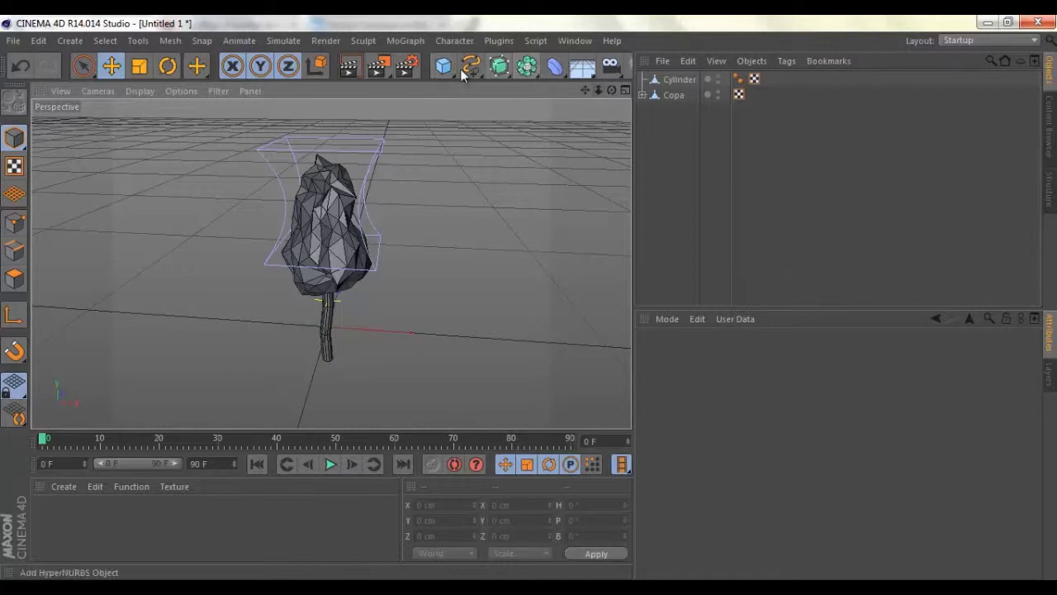
# Duplicate the trunk cylinder as Cylinder.1 in the Object Manager
pyautogui.click(680, 81)
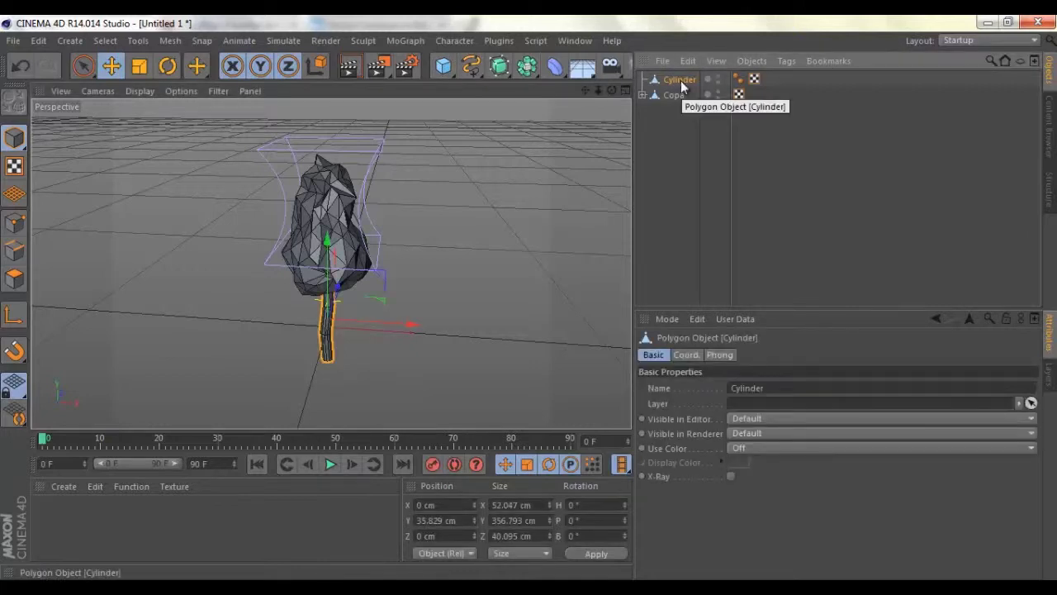
pyautogui.hotkey('ctrl', 'c')
pyautogui.hotkey('ctrl', 'v')
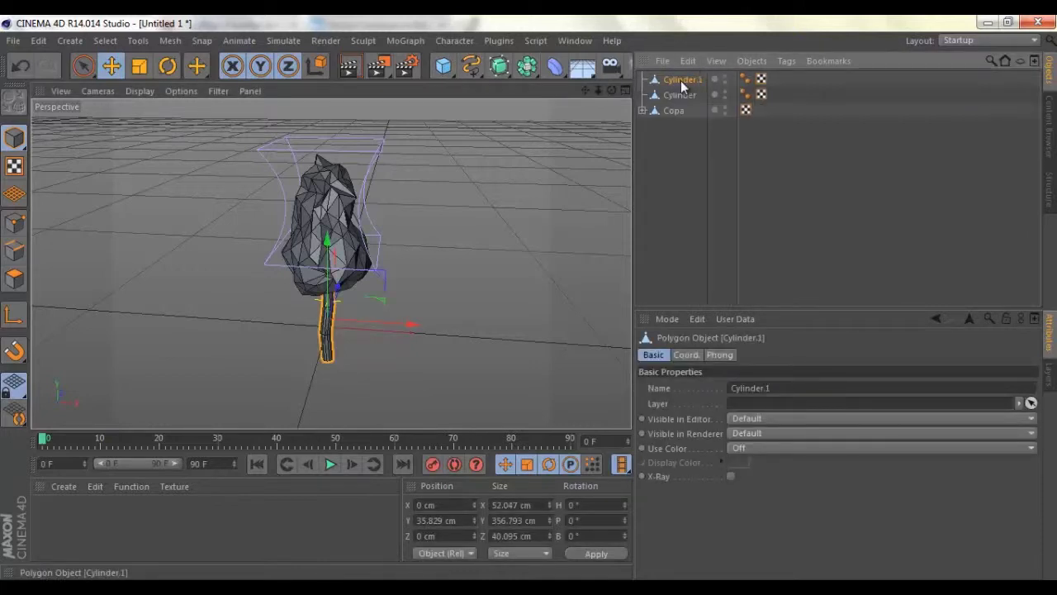
pyautogui.hotkey('ctrl', 'z')
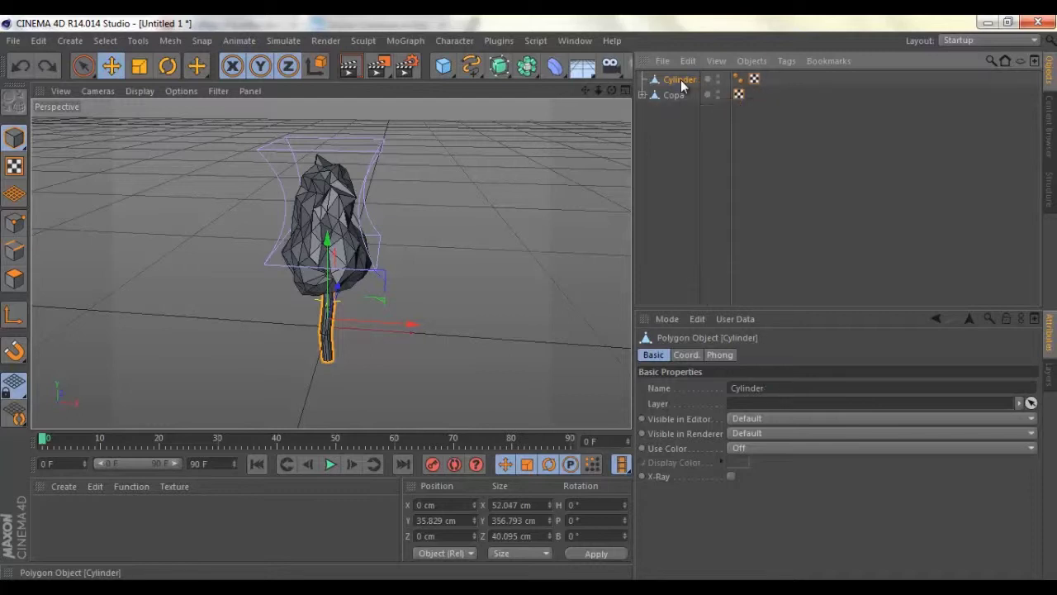
pyautogui.keyDown('ctrl'); pyautogui.moveTo(680, 76); pyautogui.dragTo(682, 79); pyautogui.keyUp('ctrl')
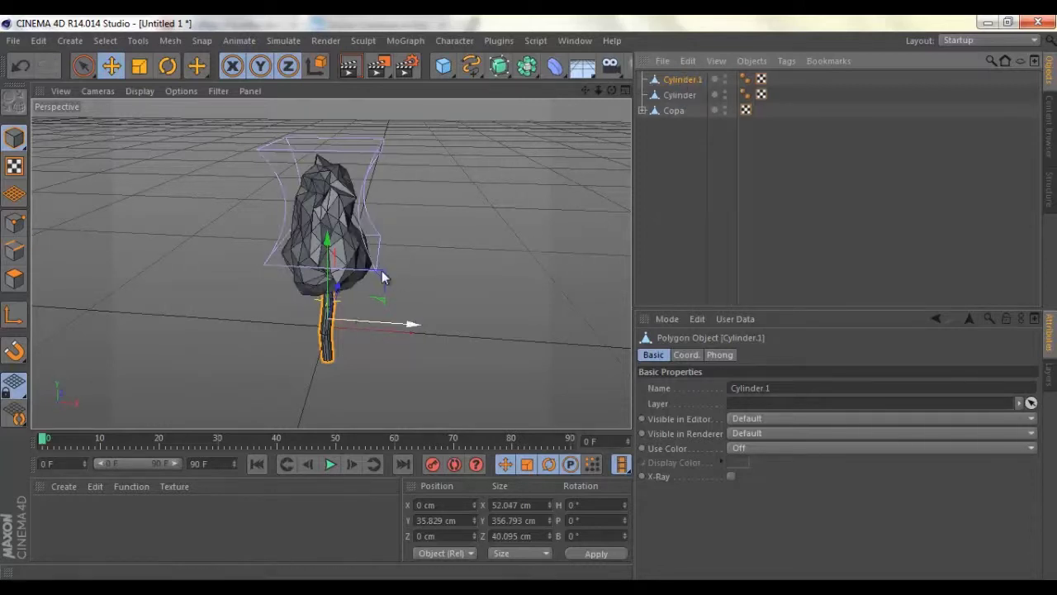
pyautogui.scroll(3, 532, 299)
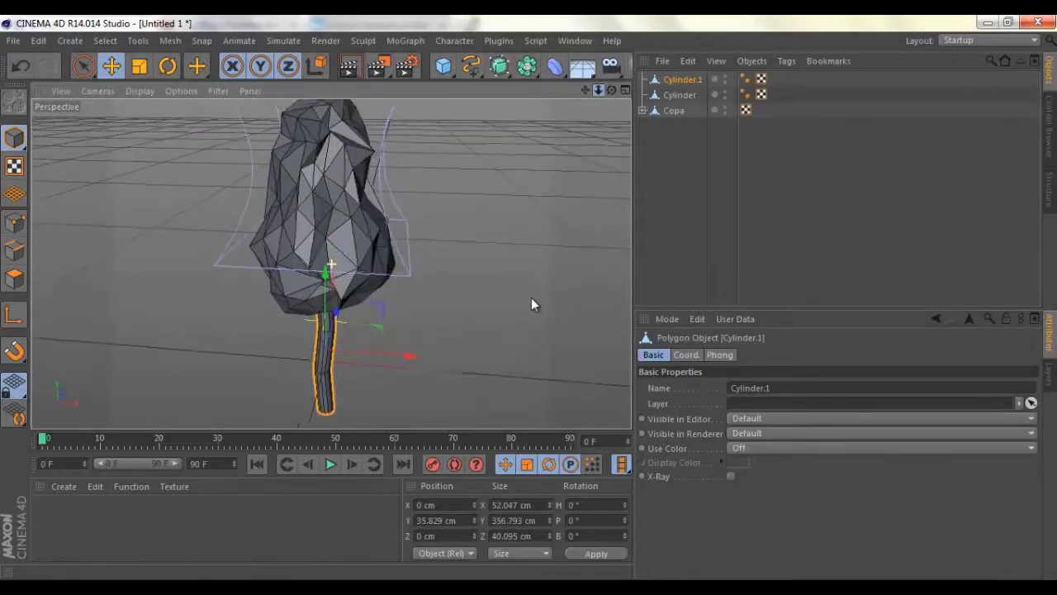
pyautogui.scroll(2, 531, 299)
pyautogui.moveTo(585, 89); pyautogui.dragTo(530, 296)
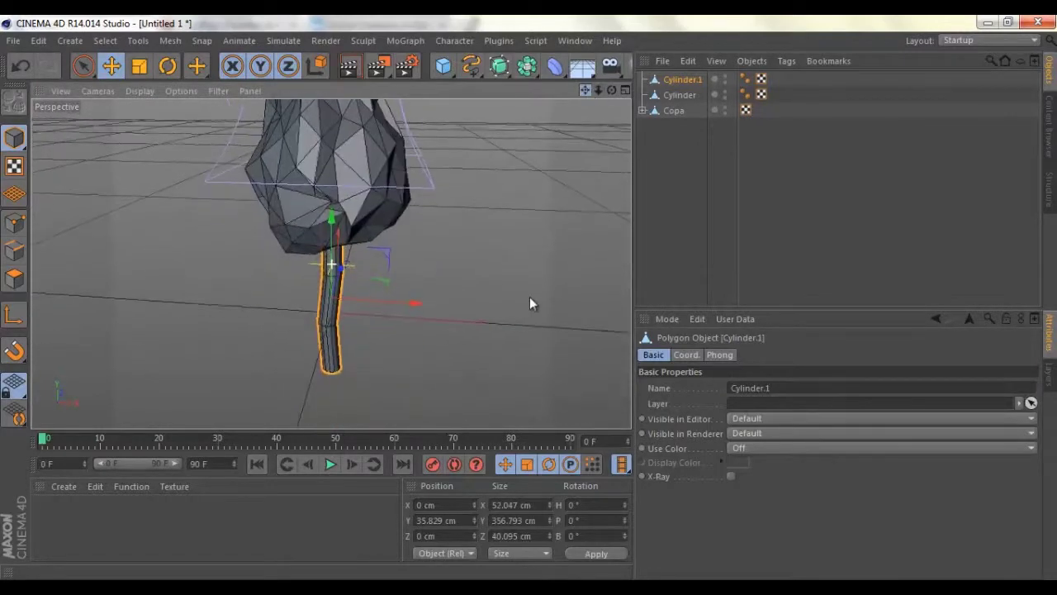
# Tilt Cylinder.1 37.593°, shrink it into a thin branch and place it at X 48.038, Y 98.222 cm
pyautogui.click(167, 66)
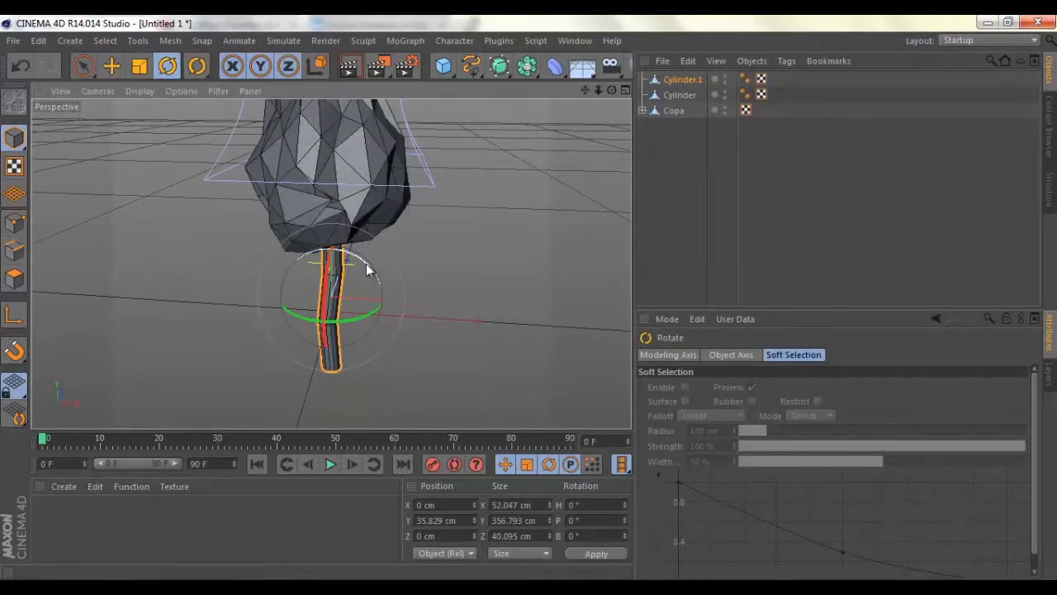
pyautogui.moveTo(365, 263); pyautogui.dragTo(391, 288)
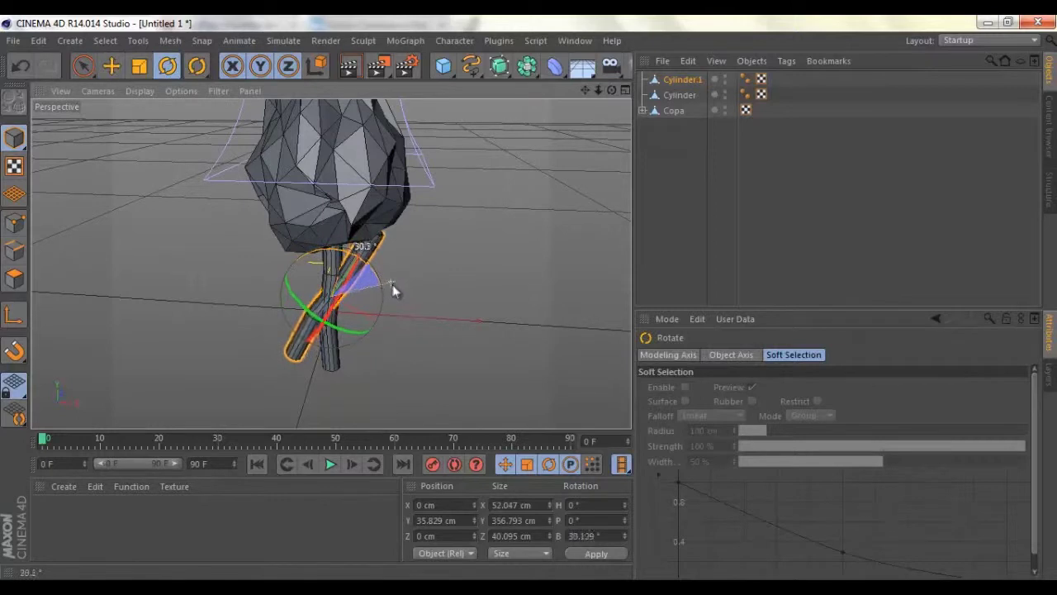
pyautogui.click(139, 66)
pyautogui.moveTo(543, 224); pyautogui.dragTo(162, 220)
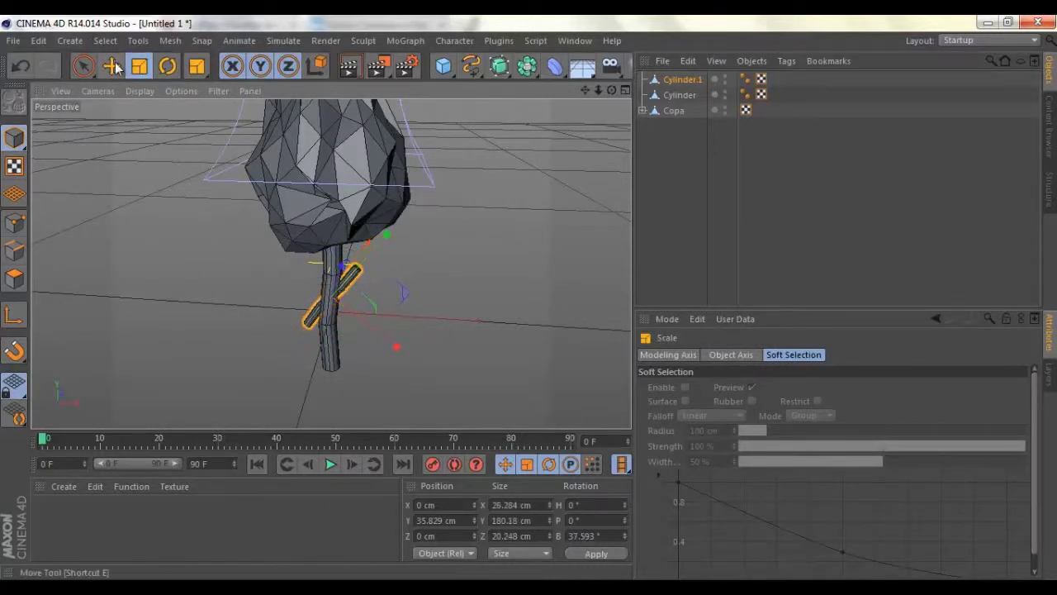
pyautogui.moveTo(381, 244); pyautogui.dragTo(406, 216)
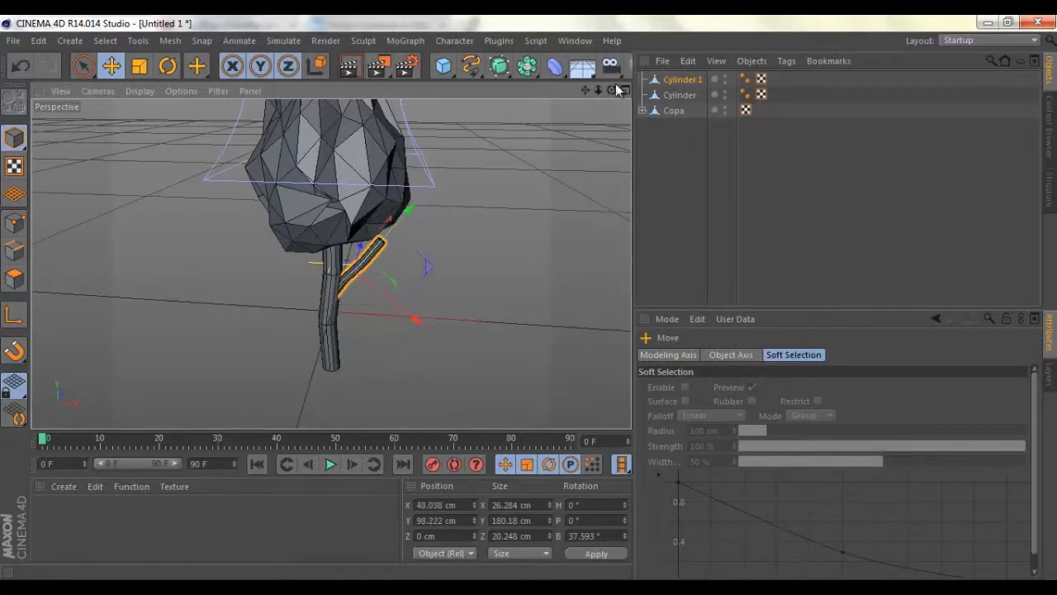
pyautogui.moveTo(618, 89); pyautogui.dragTo(529, 298)
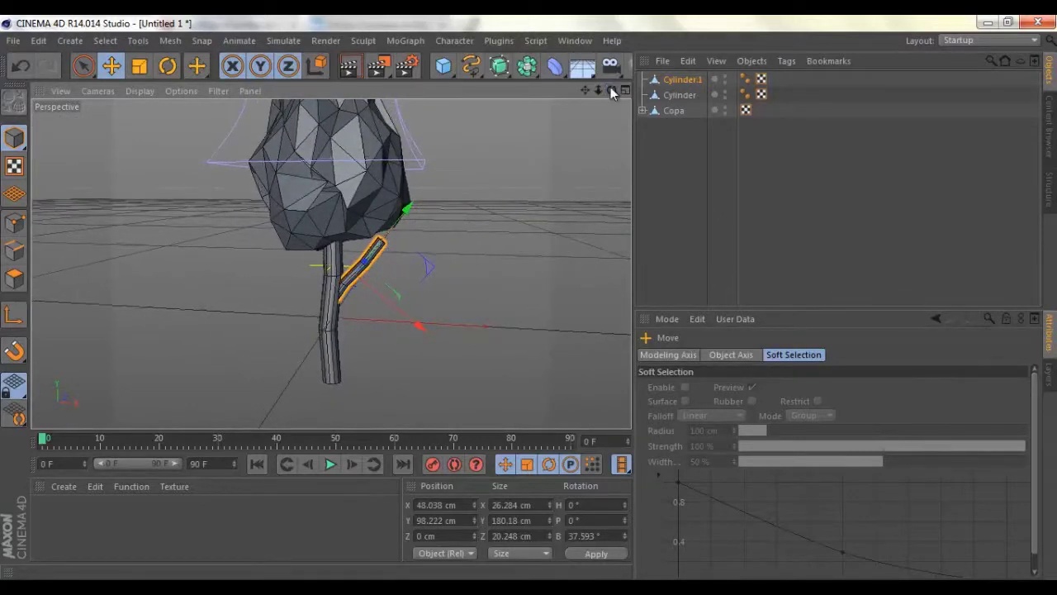
pyautogui.scroll(2, 529, 304)
pyautogui.scroll(2, 529, 304)
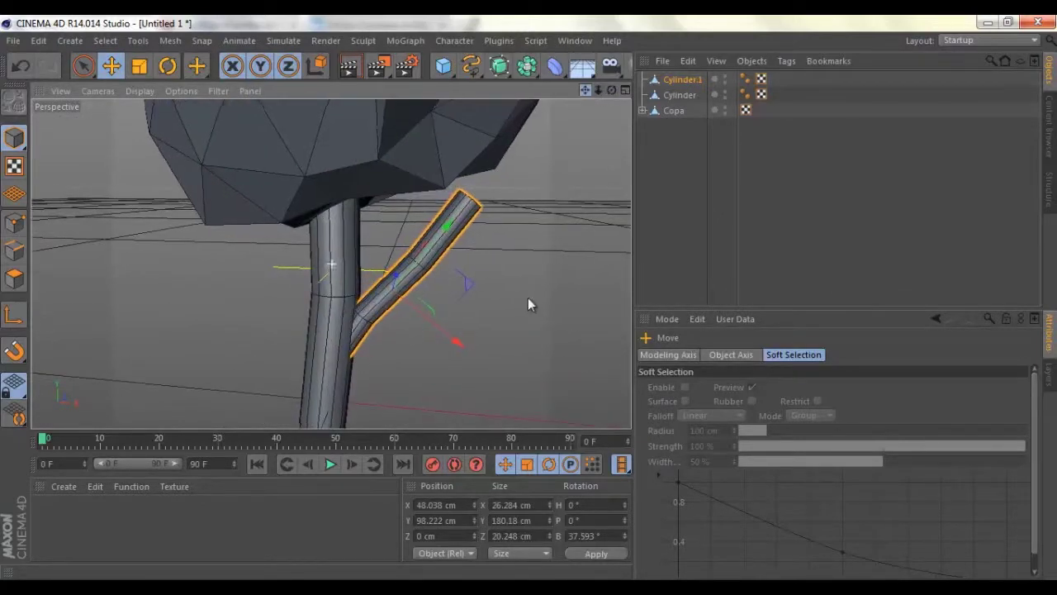
pyautogui.scroll(2, 529, 304)
pyautogui.press('u')
pyautogui.press('l')
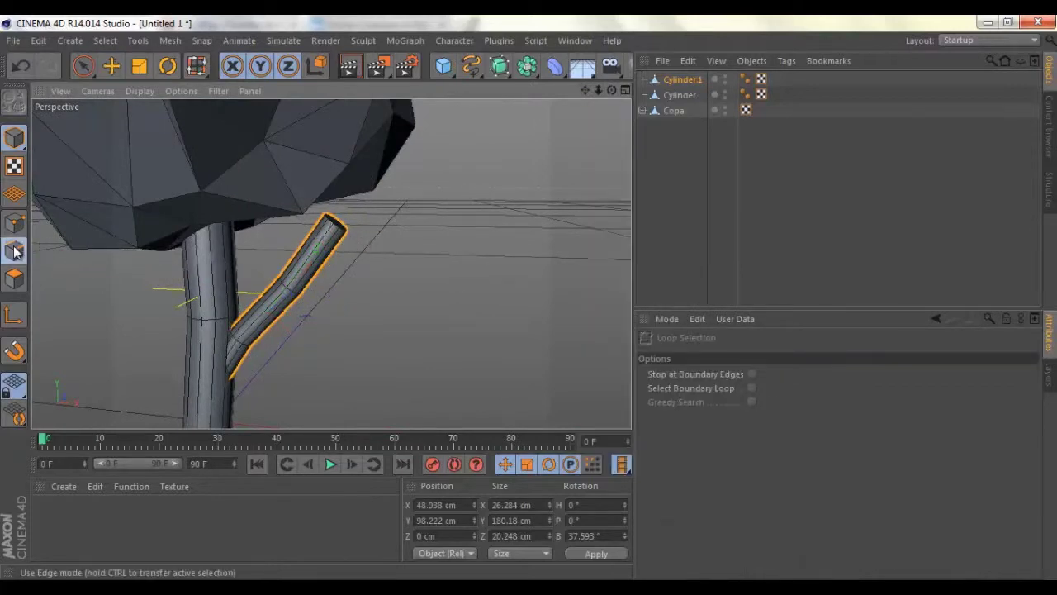
# Rotate the branch's tip edge loop and move it to X -18.147, Y 75.672 cm
pyautogui.click(14, 251)
pyautogui.click(335, 226)
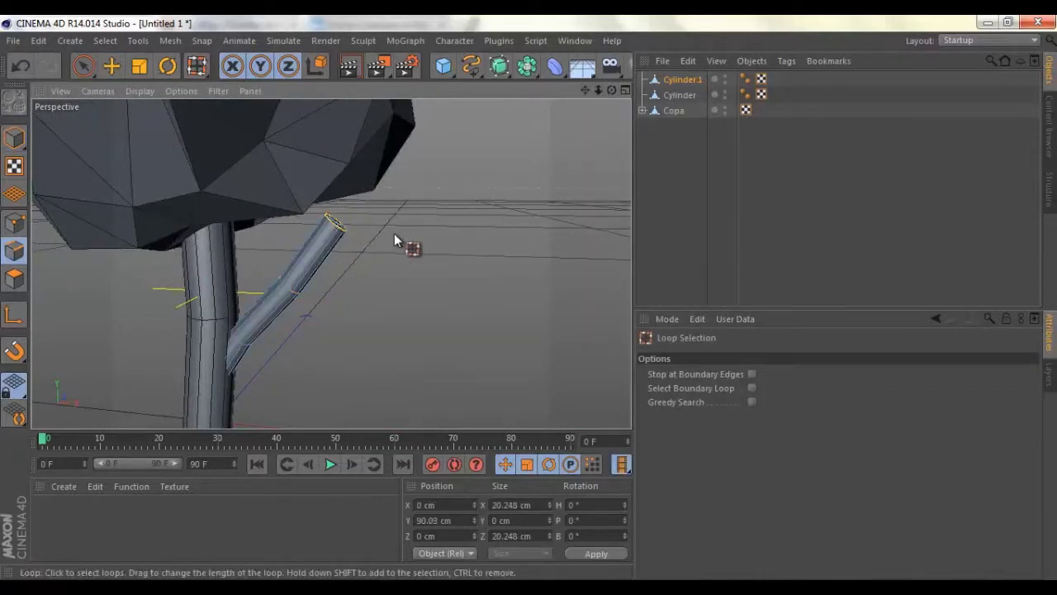
pyautogui.press('r')
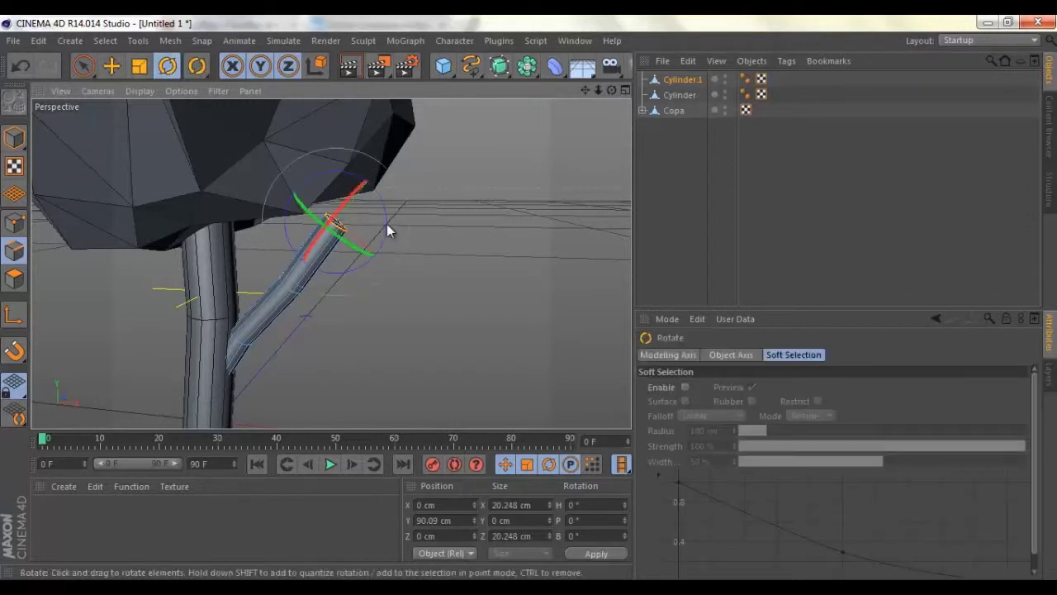
pyautogui.moveTo(387, 224); pyautogui.dragTo(387, 205)
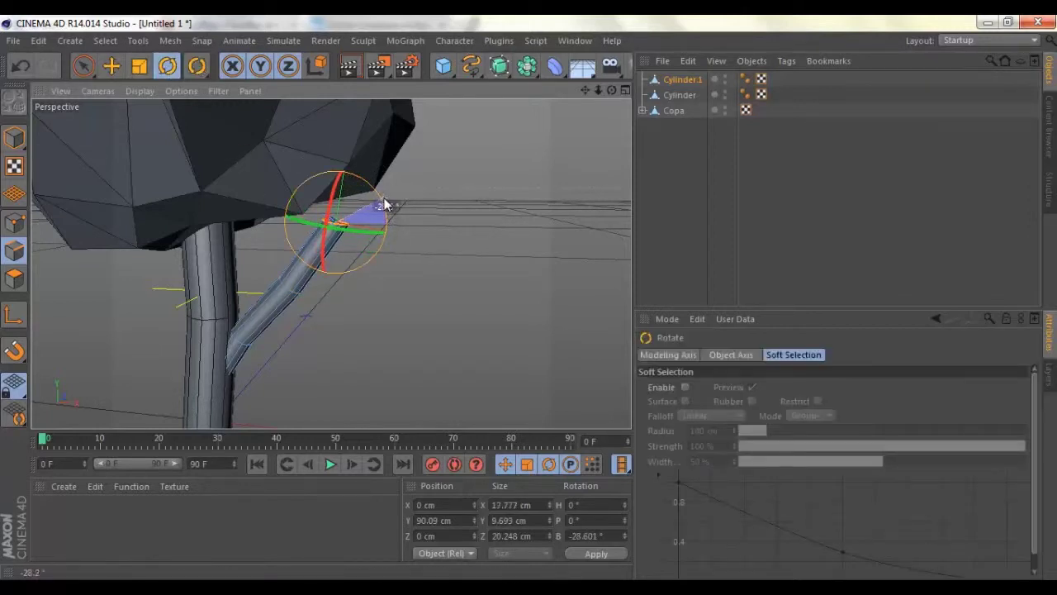
pyautogui.moveTo(384, 204); pyautogui.dragTo(382, 218)
pyautogui.click(112, 66)
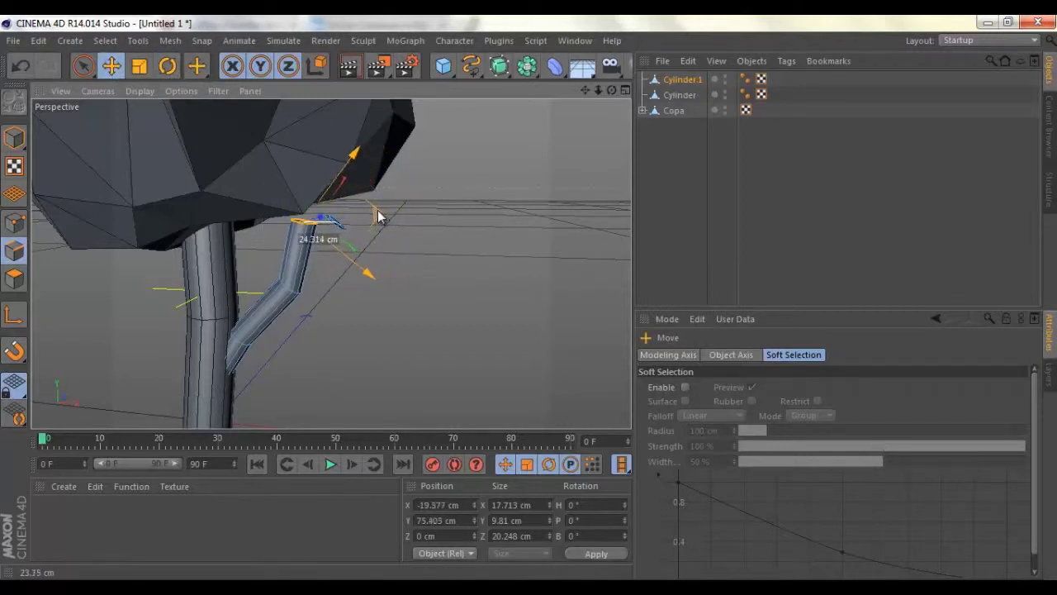
pyautogui.moveTo(383, 219); pyautogui.dragTo(379, 210)
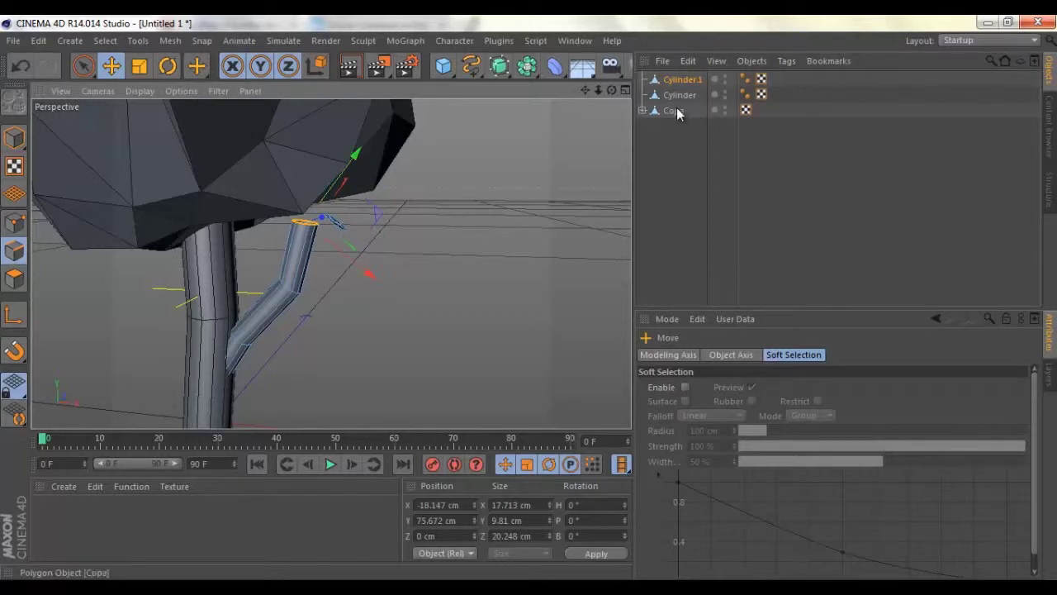
pyautogui.click(675, 111)
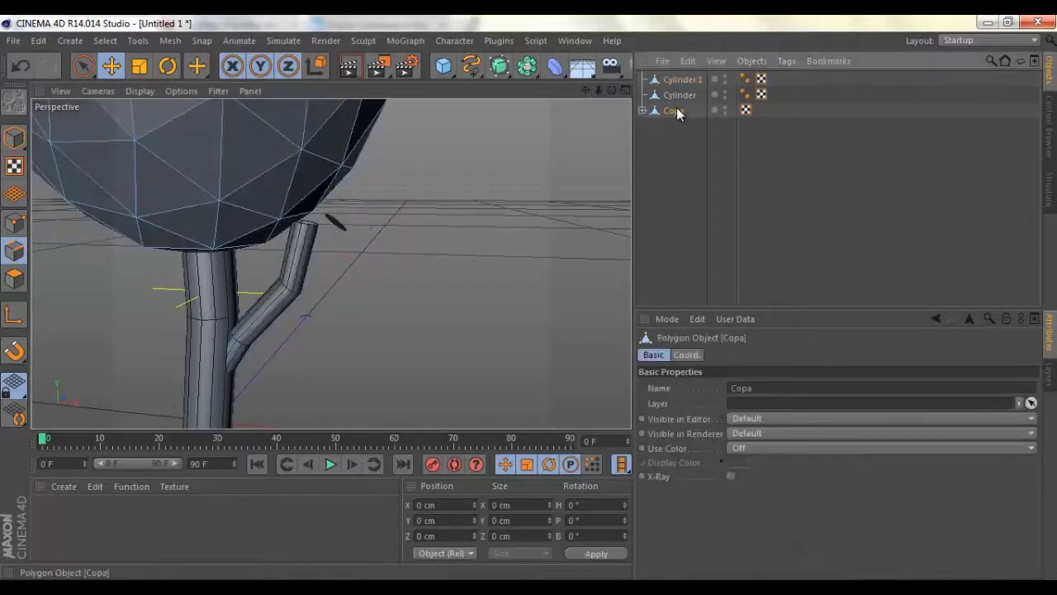
# Duplicate Copa as Copa.1 and scale the copy down to about 197 cm
pyautogui.hotkey('ctrl', 'c')
pyautogui.hotkey('ctrl', 'v')
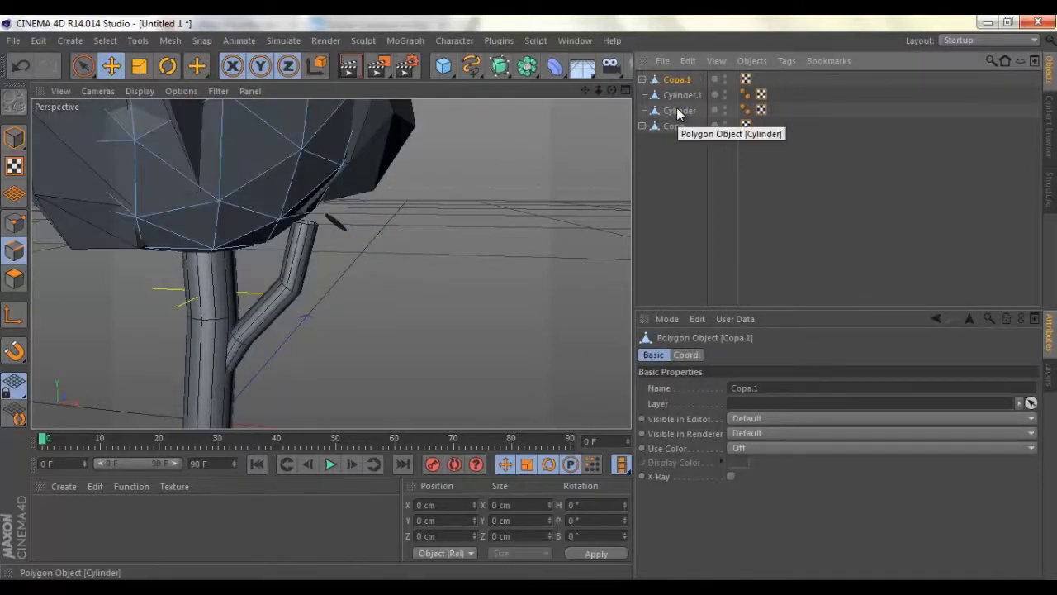
pyautogui.click(16, 140)
pyautogui.click(140, 67)
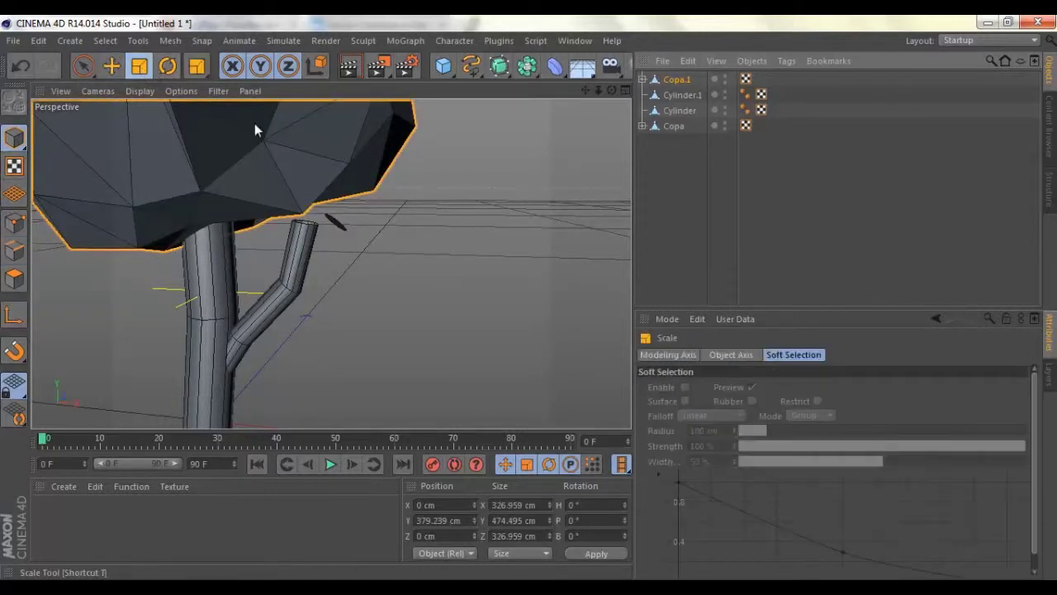
pyautogui.moveTo(459, 294); pyautogui.dragTo(331, 298)
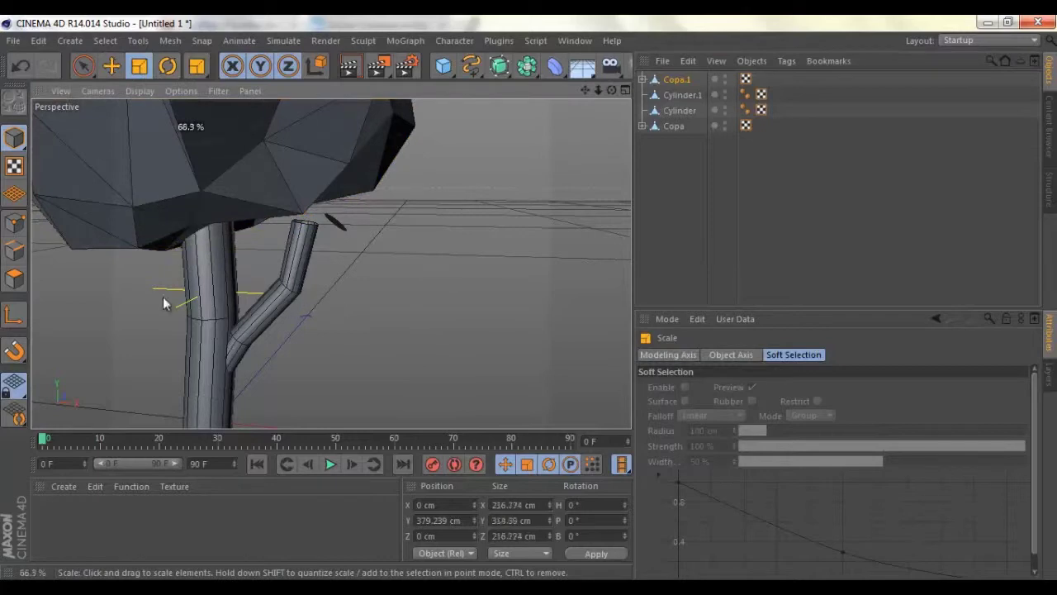
pyautogui.moveTo(163, 304); pyautogui.dragTo(153, 304)
pyautogui.moveTo(608, 87); pyautogui.dragTo(528, 304)
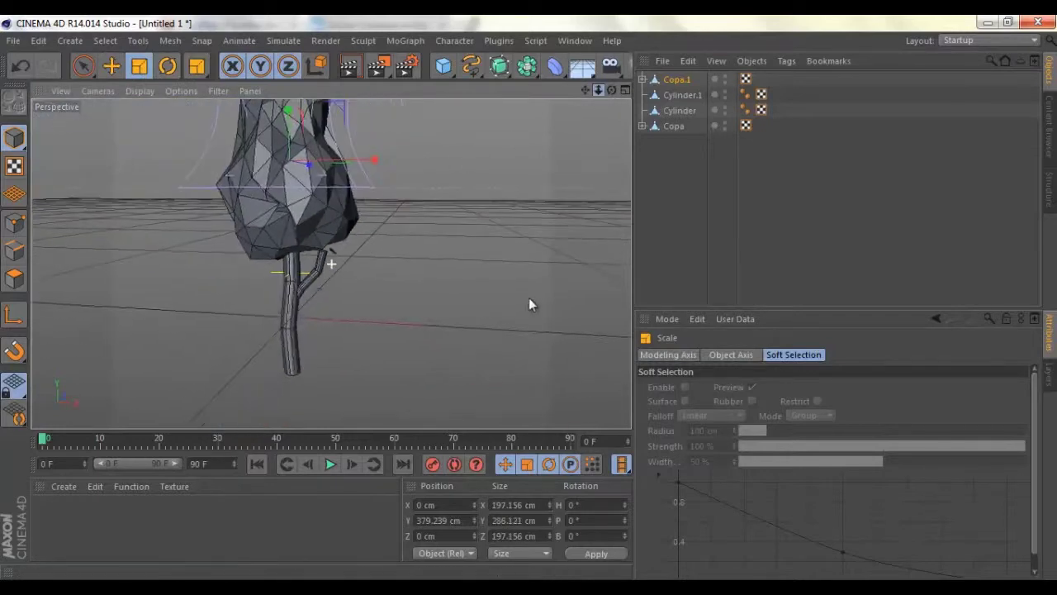
# Shrink Copa.1 to about 142 cm and place it at X 99.971, Y 256.801 cm over the branch
pyautogui.click(111, 66)
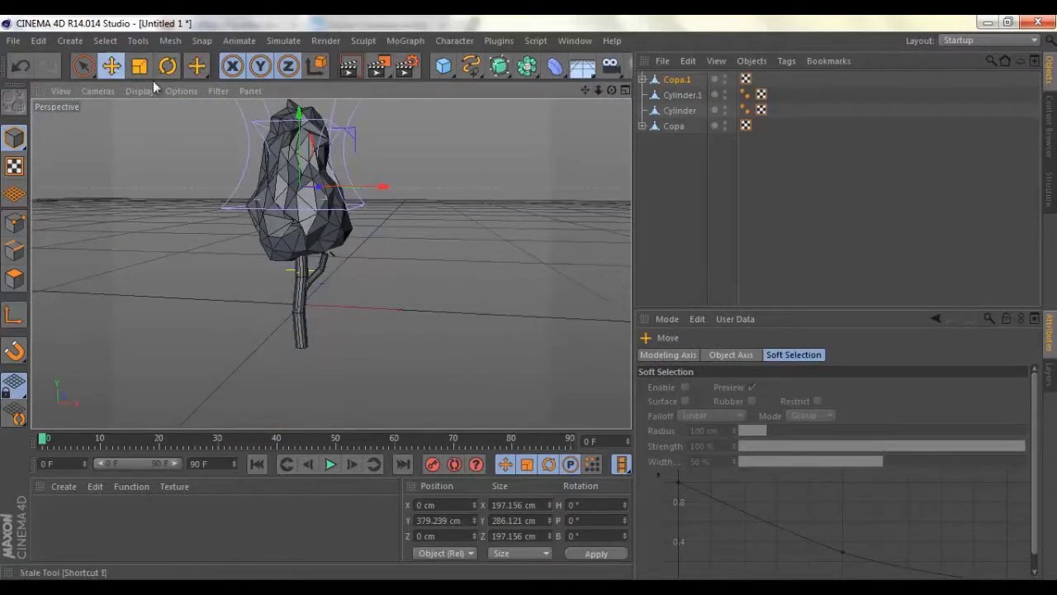
pyautogui.moveTo(302, 149)
pyautogui.mouseDown()
pyautogui.moveTo(306, 176)
pyautogui.moveTo(304, 158)
pyautogui.mouseUp()
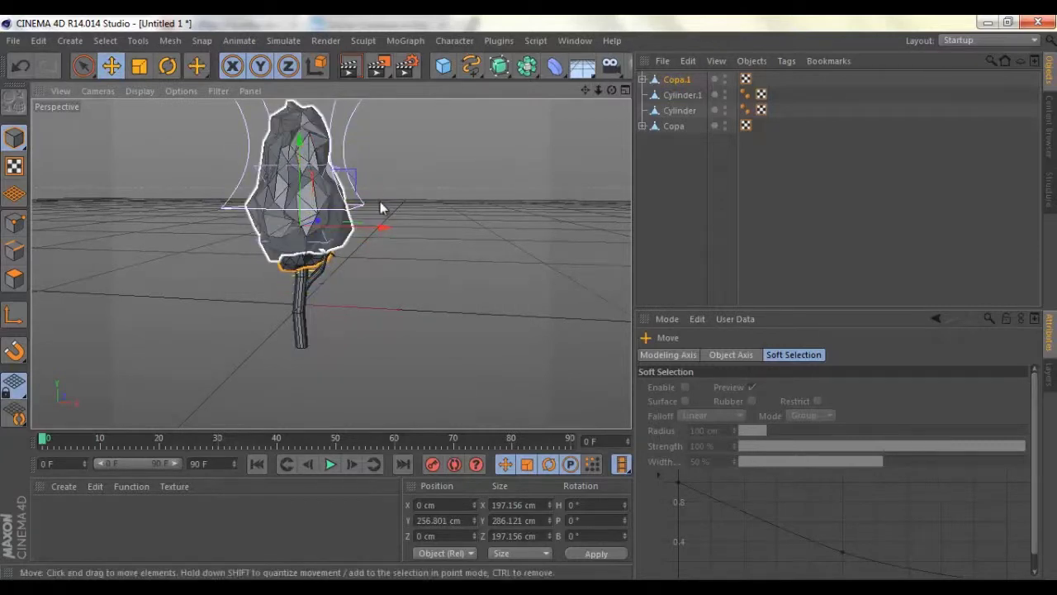
pyautogui.click(135, 70)
pyautogui.moveTo(422, 154); pyautogui.dragTo(221, 169)
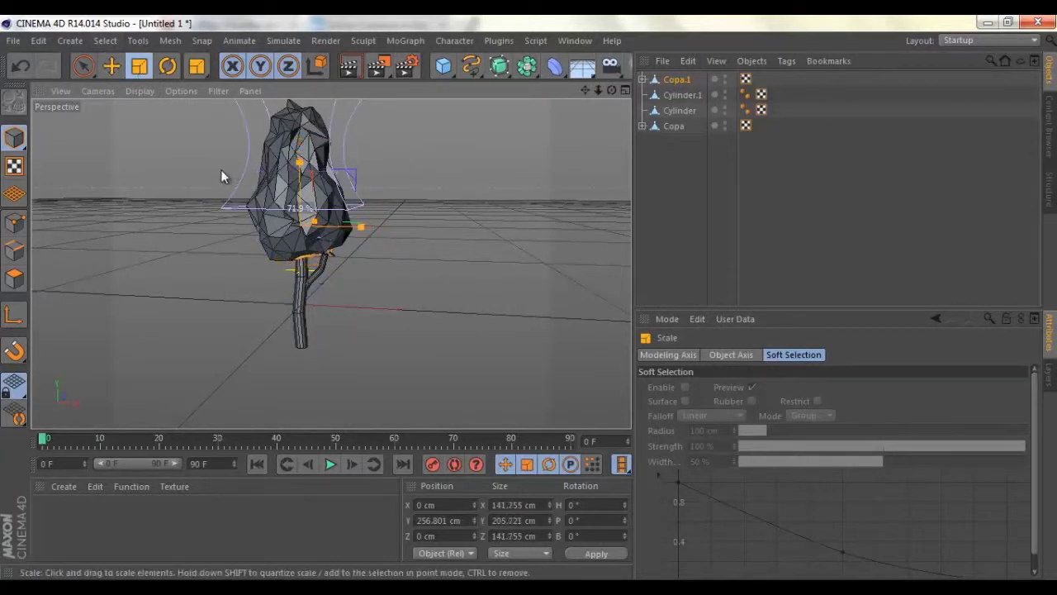
pyautogui.click(112, 66)
pyautogui.moveTo(388, 229); pyautogui.dragTo(418, 229)
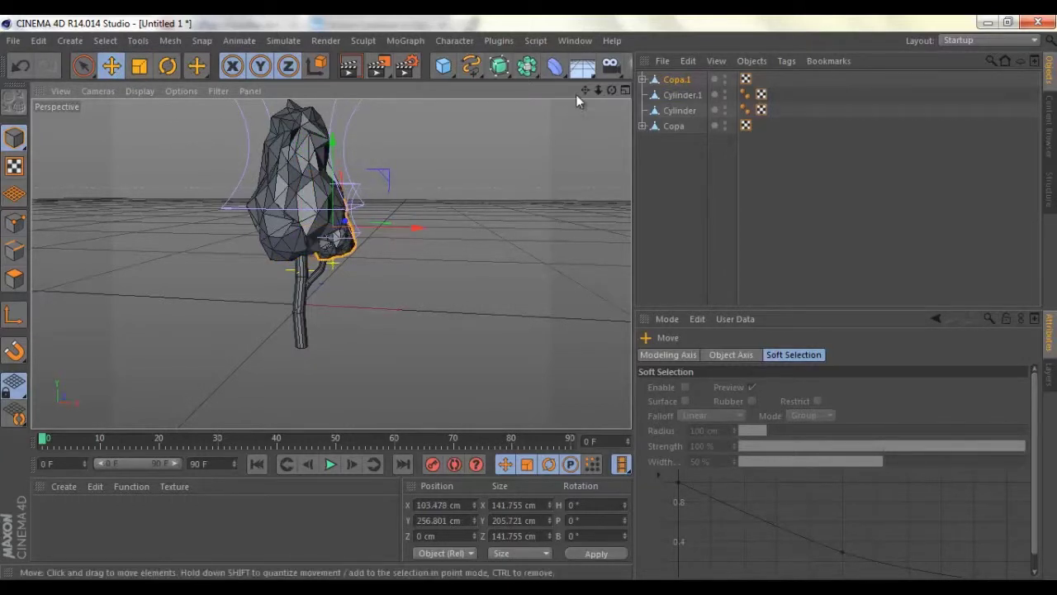
pyautogui.moveTo(594, 92)
pyautogui.mouseDown()
pyautogui.moveTo(608, 91)
pyautogui.moveTo(530, 305)
pyautogui.mouseUp()
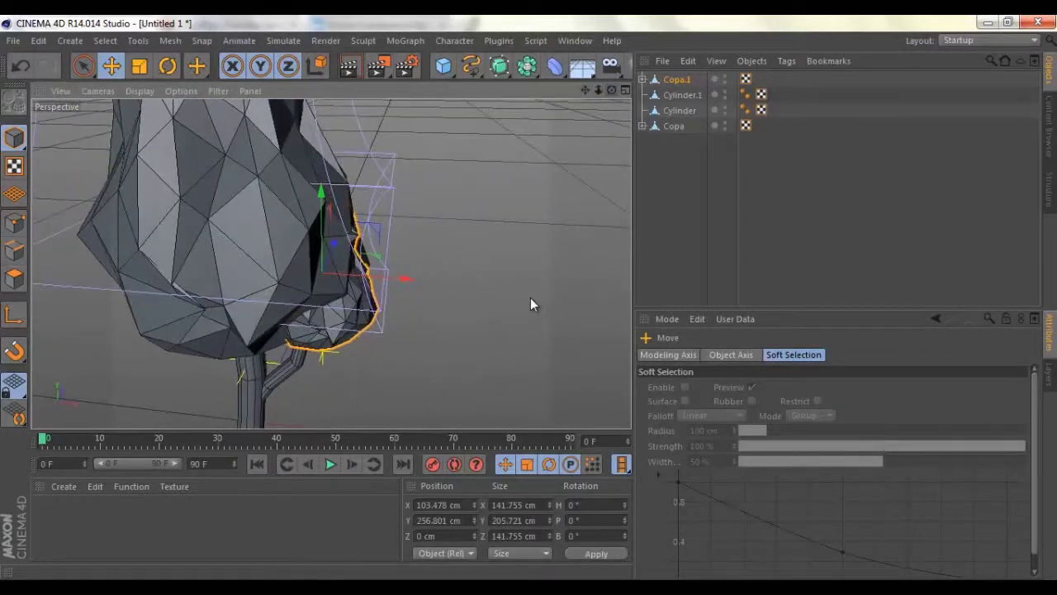
pyautogui.moveTo(403, 279)
pyautogui.mouseDown()
pyautogui.moveTo(435, 283)
pyautogui.moveTo(402, 278)
pyautogui.mouseUp()
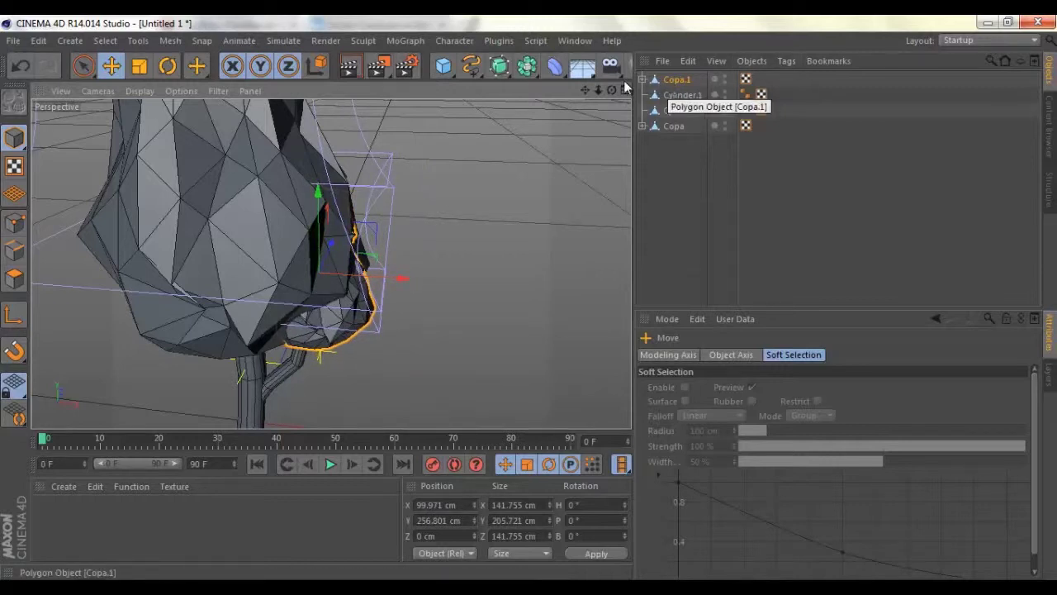
# Flatten Copa.1 vertically and rotate the lower canopy polygons about -92° in heading
pyautogui.click(139, 66)
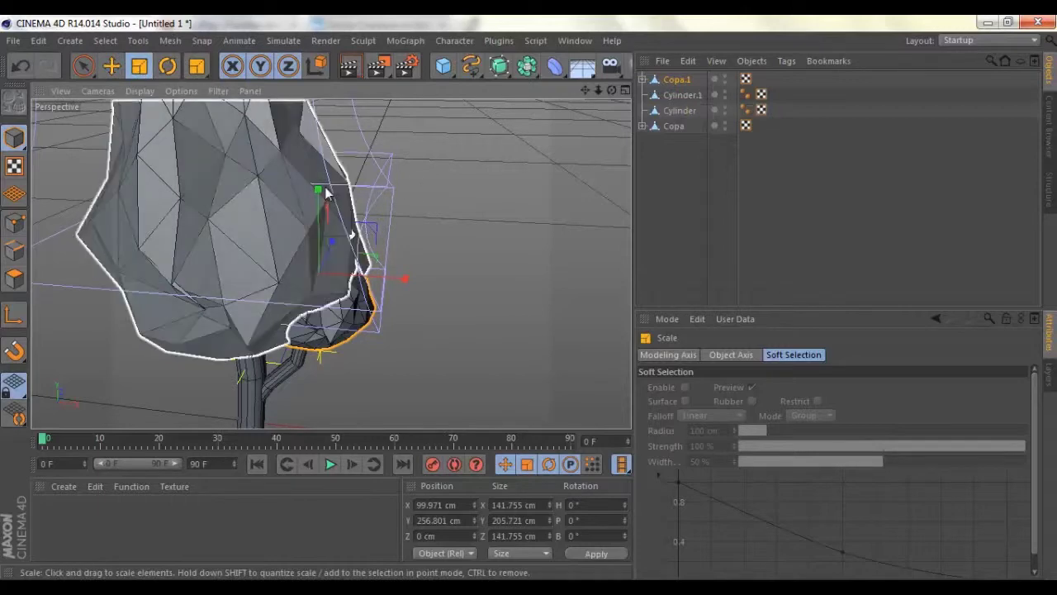
pyautogui.moveTo(321, 192)
pyautogui.mouseDown()
pyautogui.moveTo(324, 225)
pyautogui.moveTo(322, 208)
pyautogui.mouseUp()
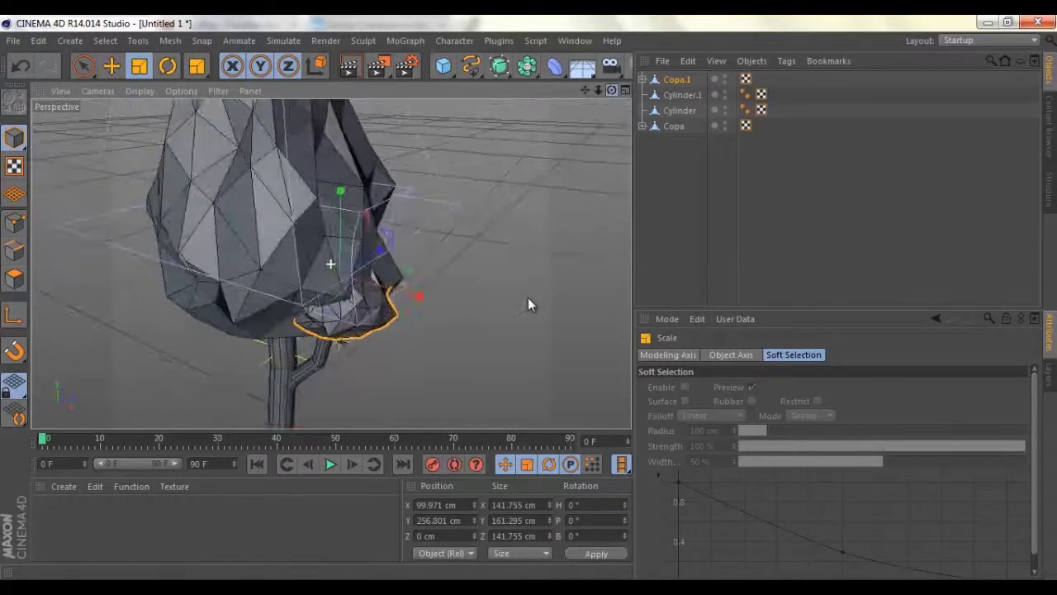
pyautogui.moveTo(611, 90); pyautogui.dragTo(529, 297)
pyautogui.click(169, 73)
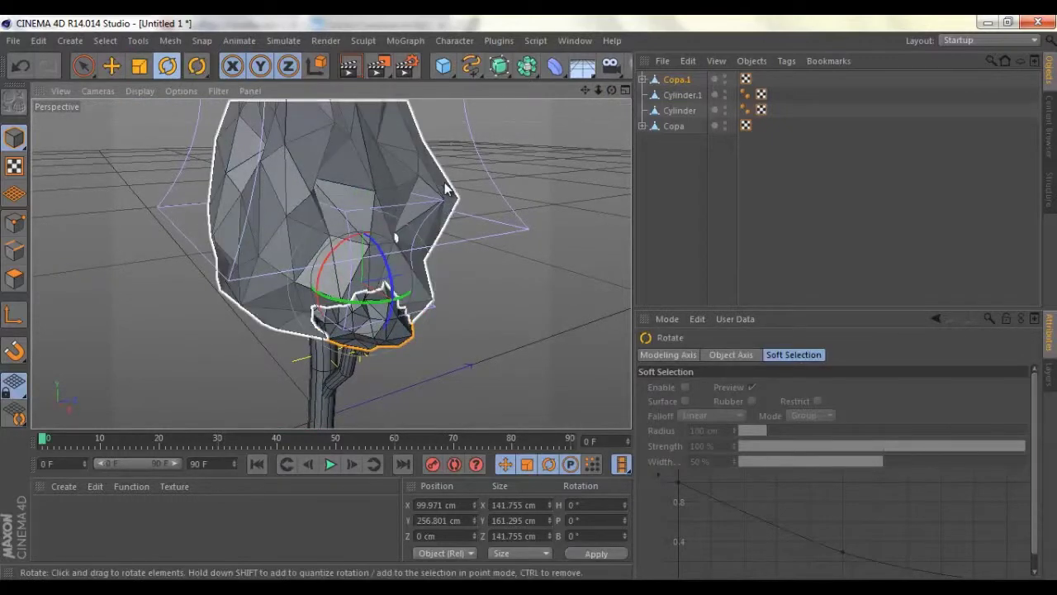
pyautogui.moveTo(375, 312)
pyautogui.mouseDown()
pyautogui.moveTo(215, 298)
pyautogui.moveTo(223, 279)
pyautogui.mouseUp()
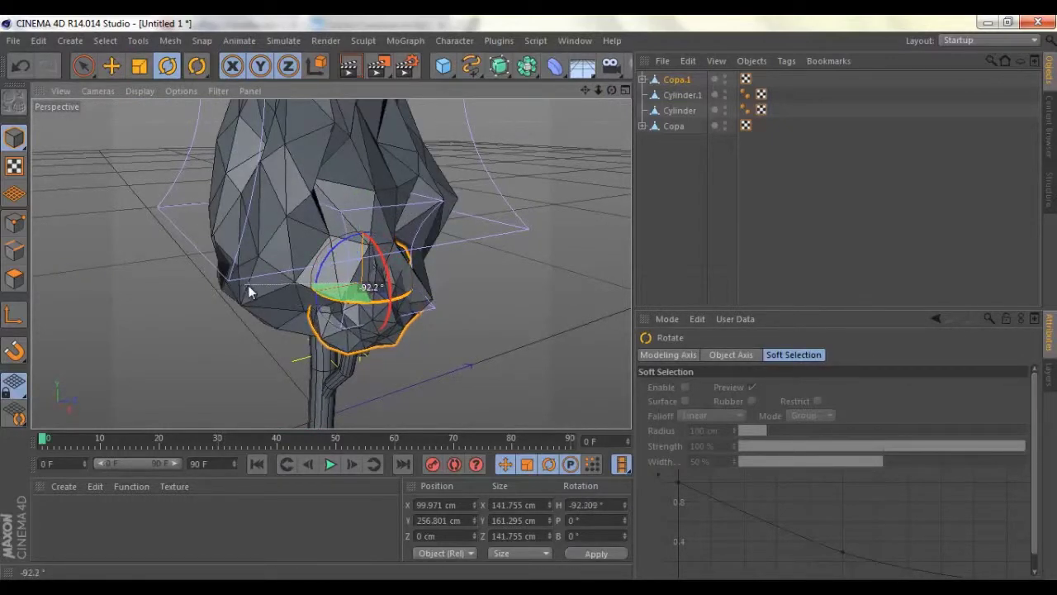
pyautogui.click(611, 200)
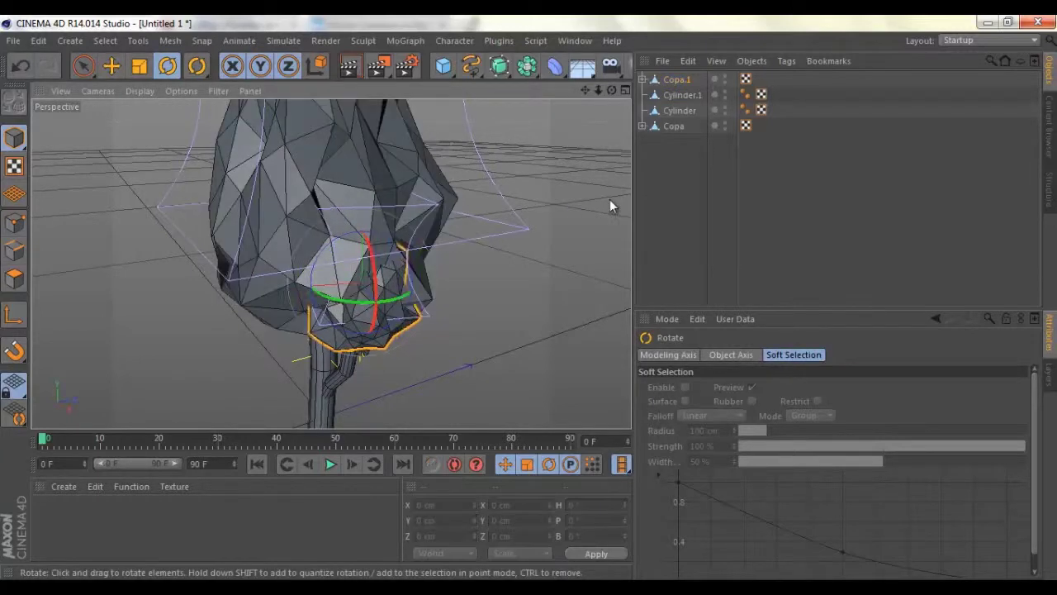
pyautogui.moveTo(599, 91)
pyautogui.mouseDown()
pyautogui.moveTo(519, 302)
pyautogui.moveTo(530, 300)
pyautogui.mouseUp()
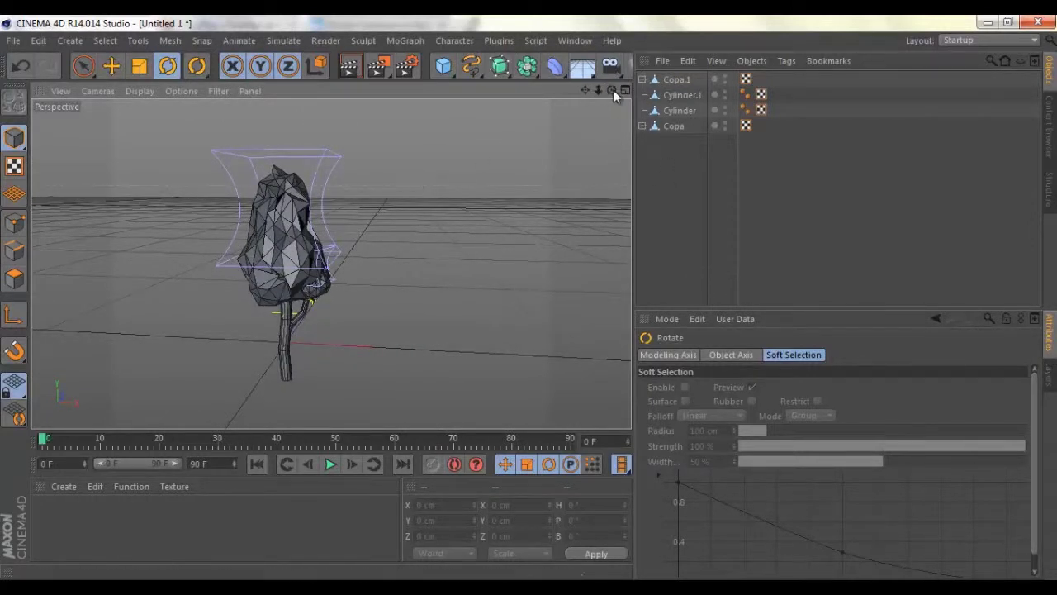
pyautogui.keyDown('alt'); pyautogui.moveTo(532, 296); pyautogui.dragTo(531, 297, button='middle'); pyautogui.keyUp('alt')
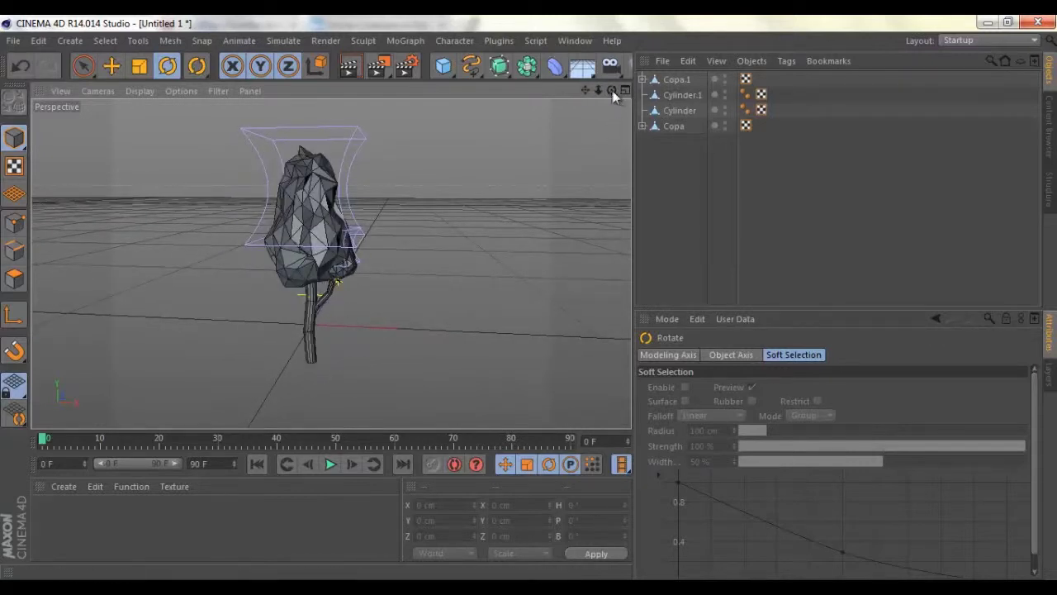
# Preview-render the tree from a higher angle, then delete the Phong smoothing tags from the cylinders
pyautogui.moveTo(612, 89); pyautogui.dragTo(529, 305)
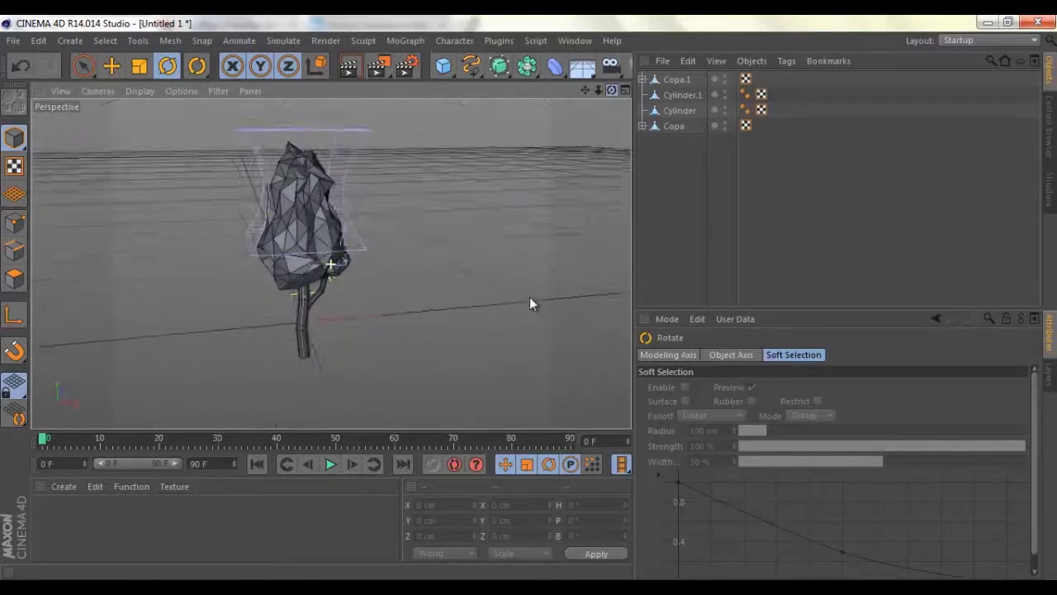
pyautogui.click(349, 67)
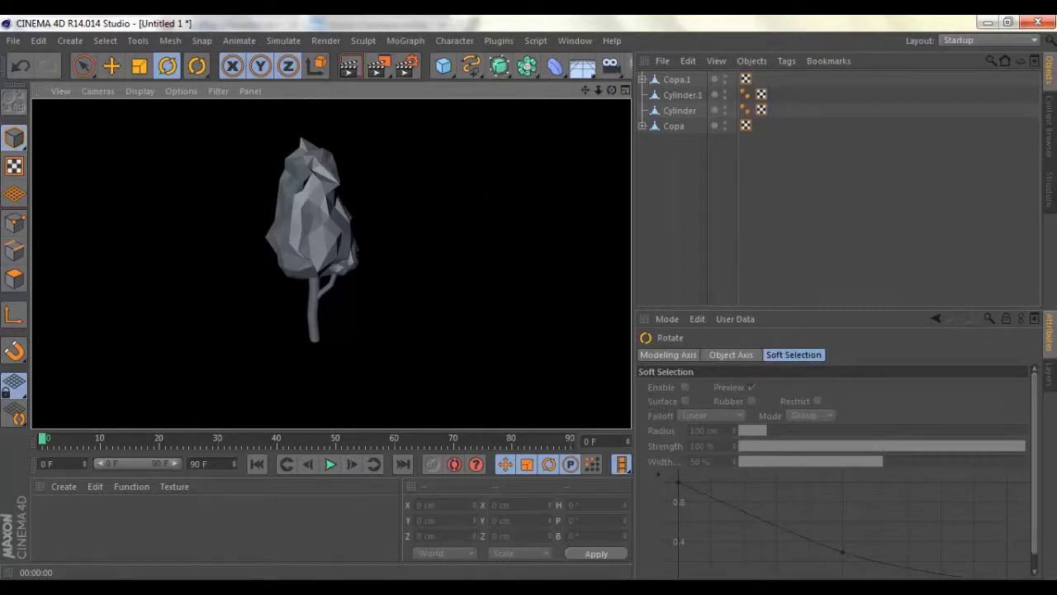
pyautogui.click(423, 540)
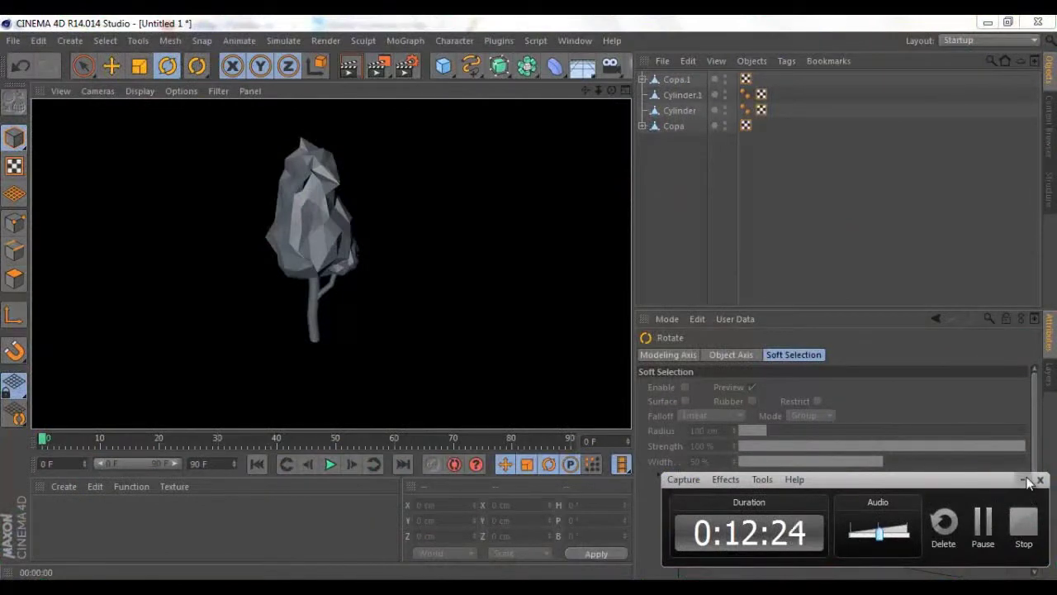
pyautogui.click(692, 225)
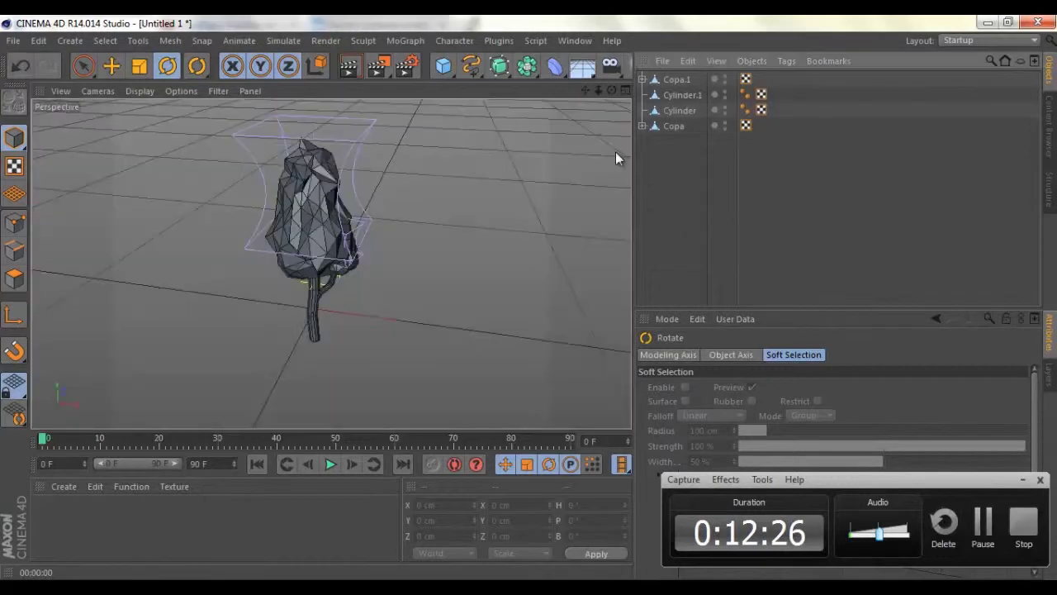
pyautogui.click(746, 94)
pyautogui.moveTo(746, 94); pyautogui.dragTo(748, 107)
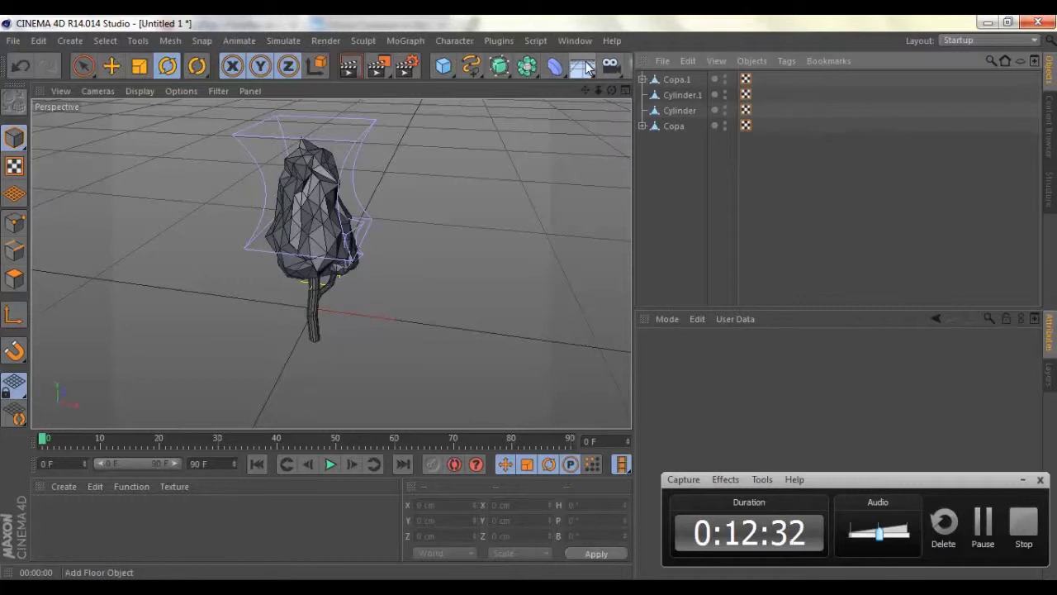
# Add a Floor object beneath the tree
pyautogui.click(583, 66)
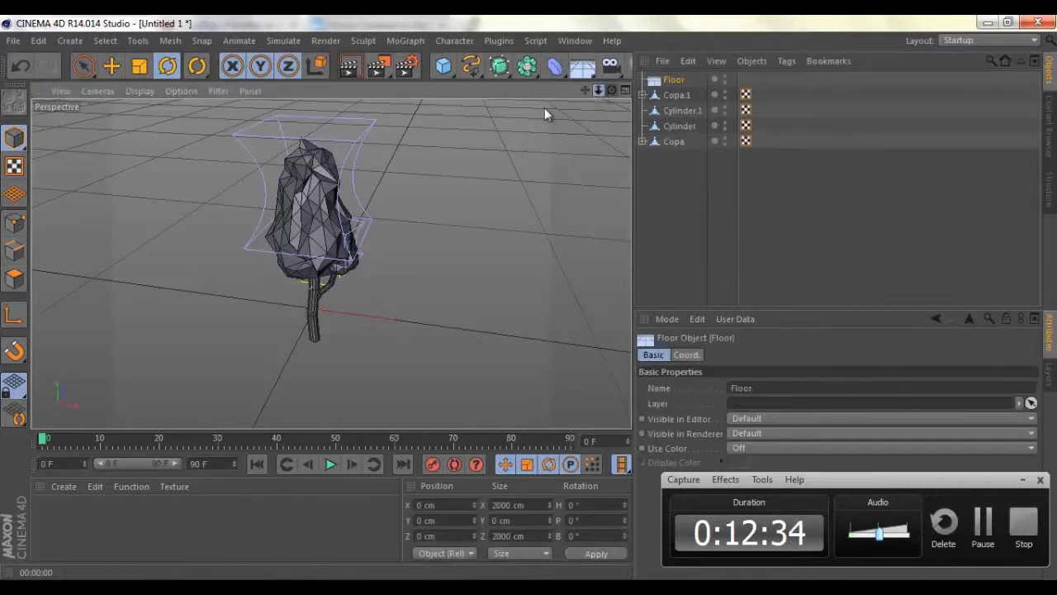
pyautogui.click(1022, 480)
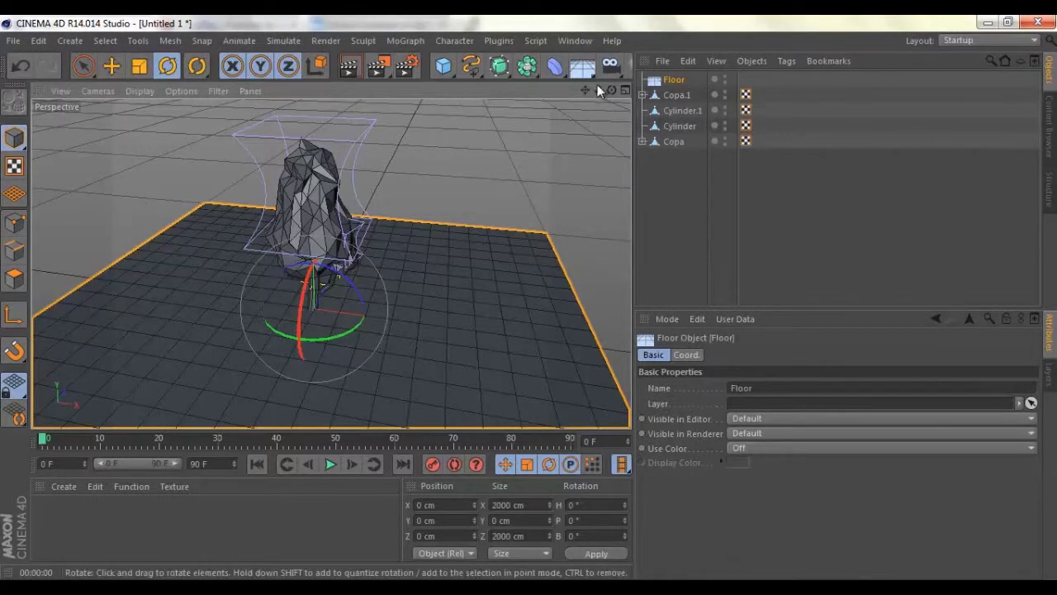
pyautogui.keyDown('alt'); pyautogui.moveTo(530, 297); pyautogui.dragTo(529, 297); pyautogui.keyUp('alt')
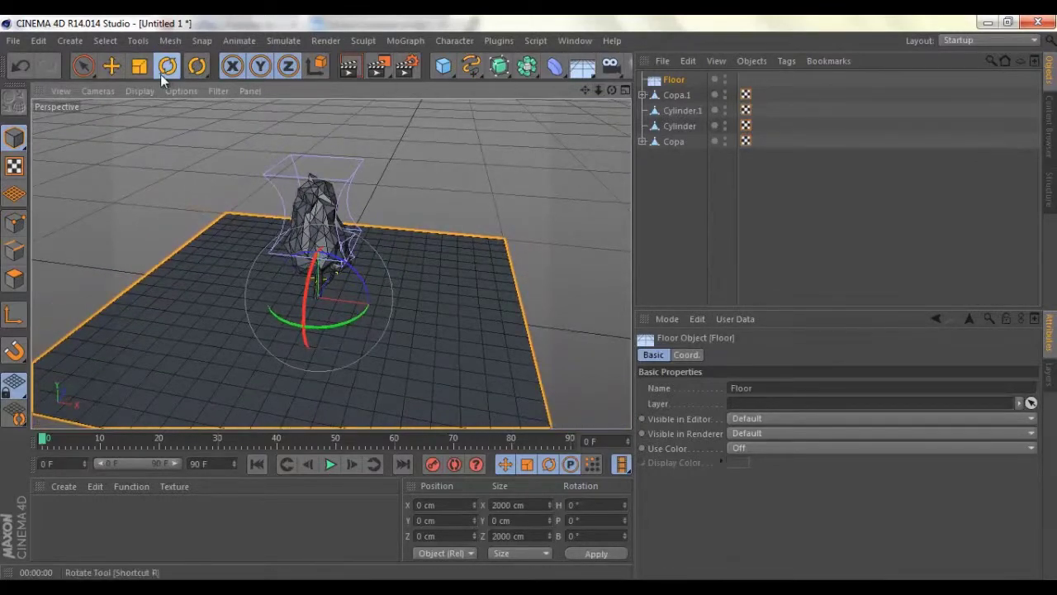
# Select Copa, Copa.1, Cylinder and Cylinder.1 and raise them together along Y
pyautogui.moveTo(690, 175); pyautogui.dragTo(693, 165)
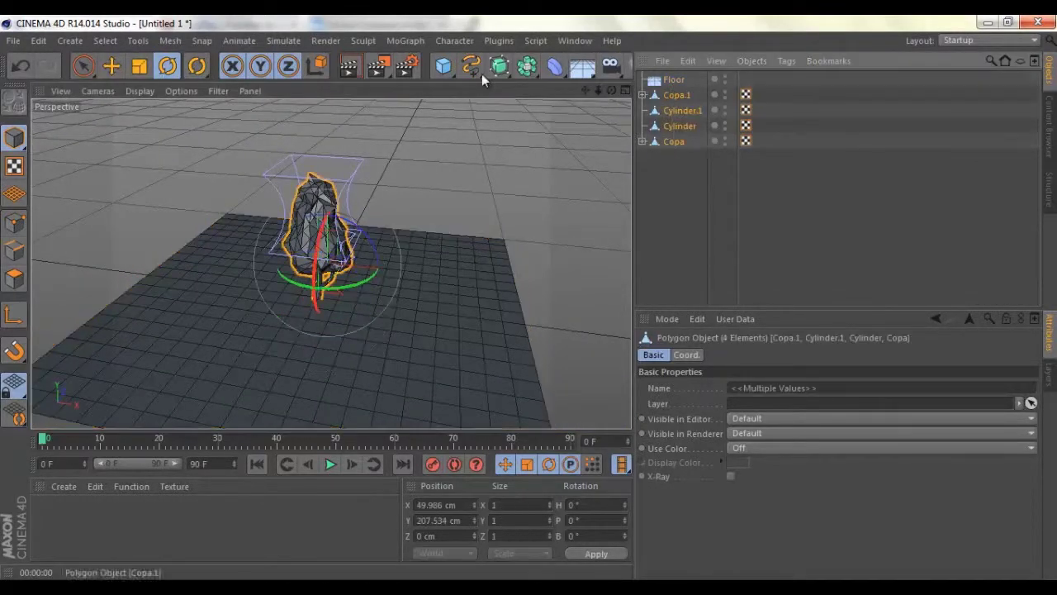
pyautogui.click(112, 66)
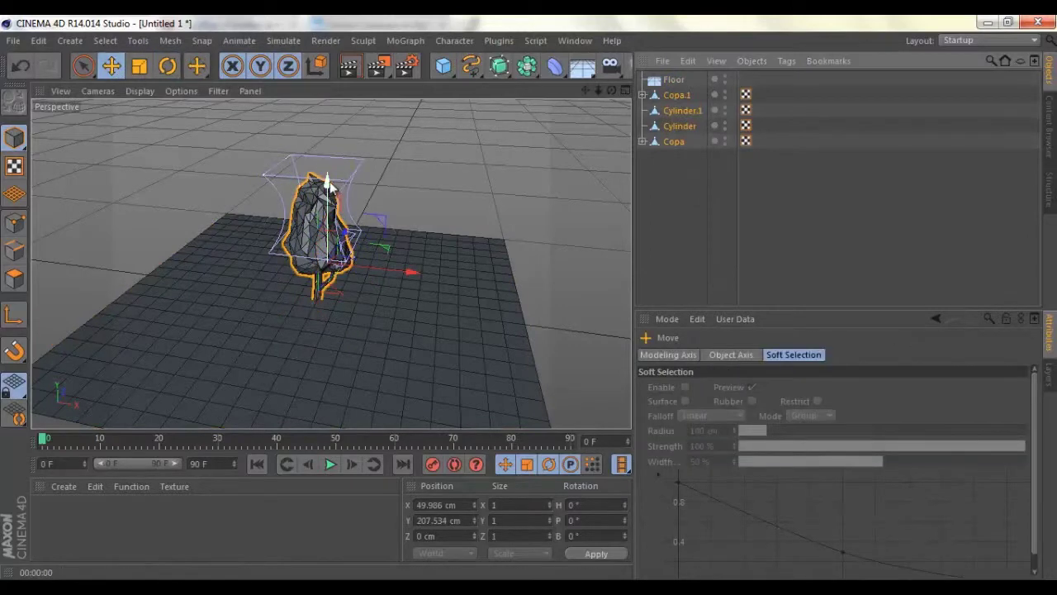
pyautogui.moveTo(338, 187); pyautogui.dragTo(334, 162)
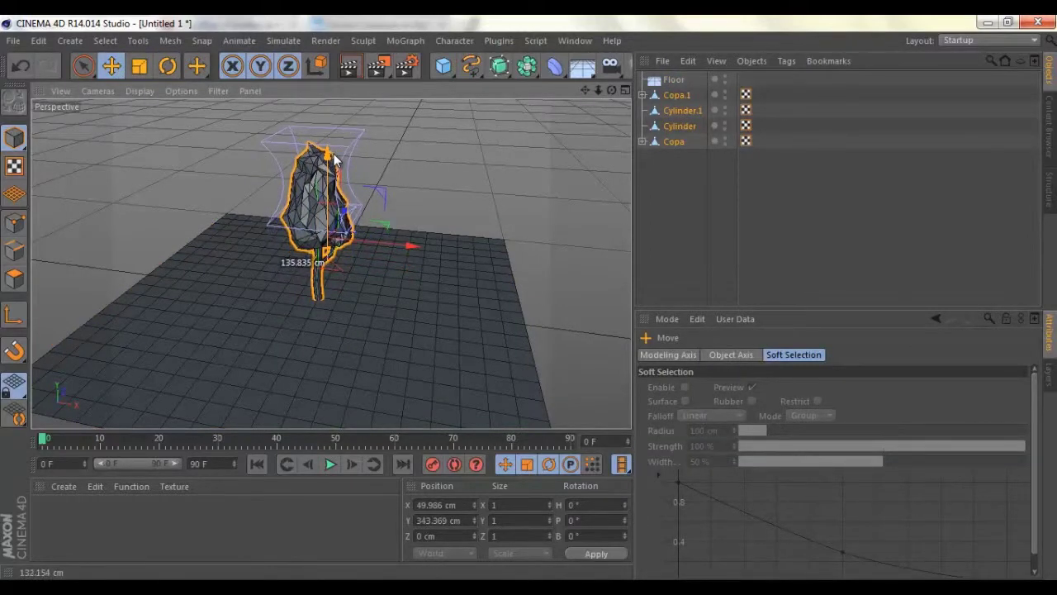
pyautogui.click(530, 100)
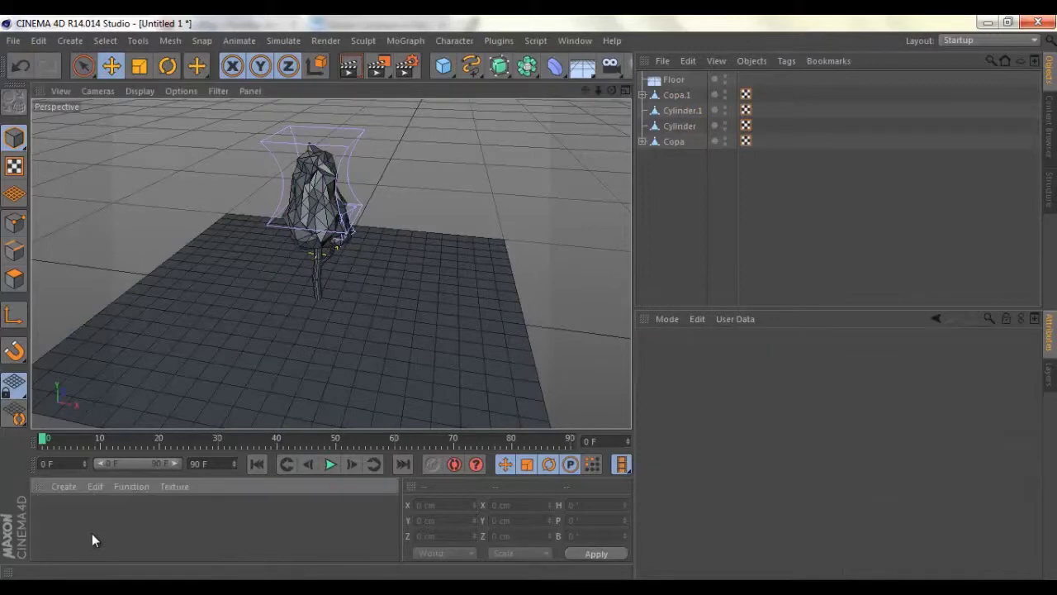
# Create material Mat with pure white 255/255/255 color and specular disabled
pyautogui.doubleClick(91, 533)
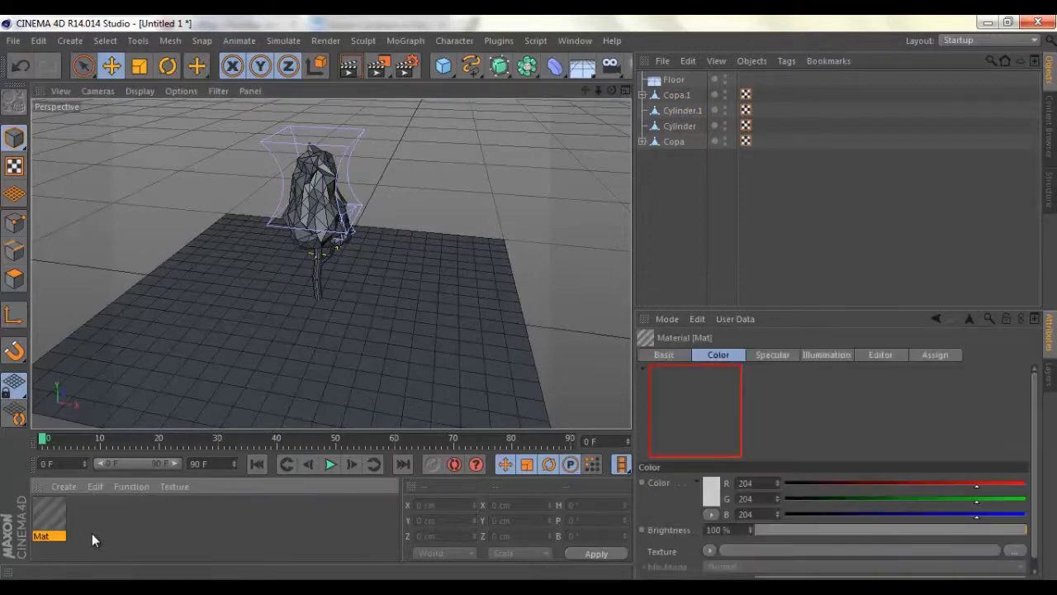
pyautogui.doubleClick(51, 518)
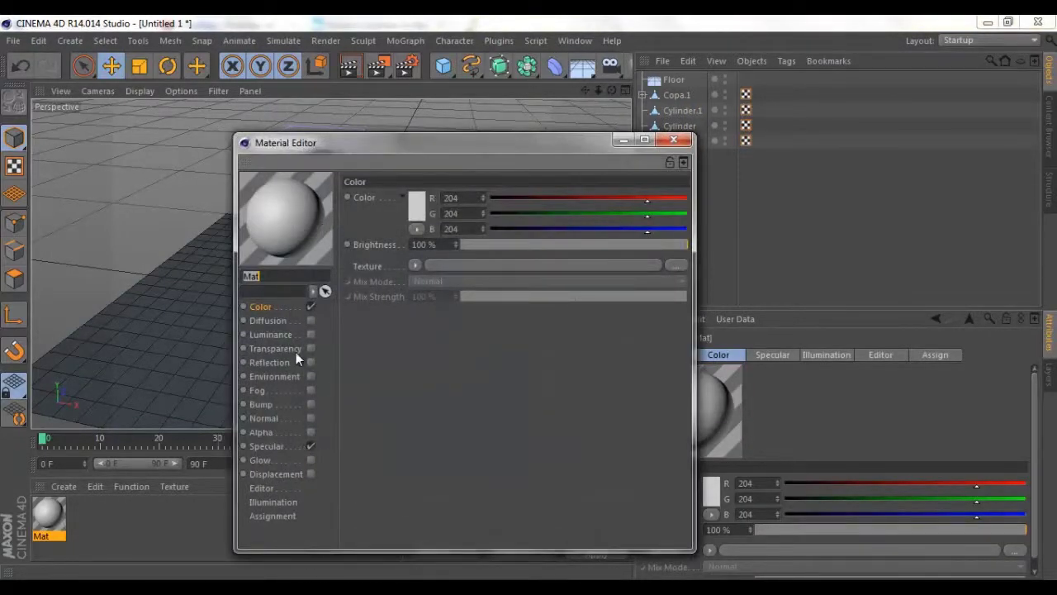
pyautogui.click(423, 203)
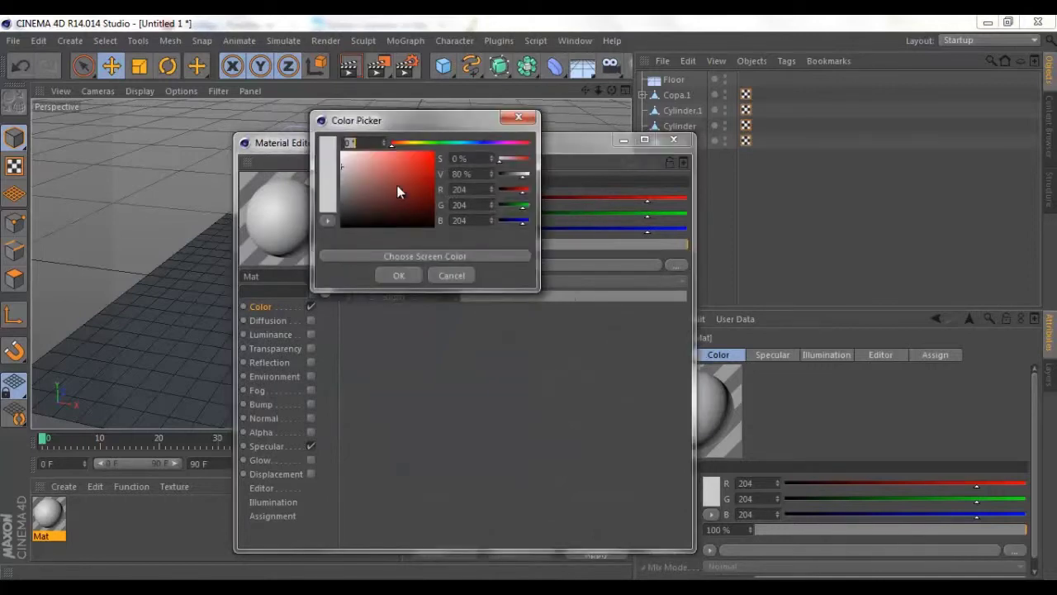
pyautogui.click(392, 275)
pyautogui.click(311, 447)
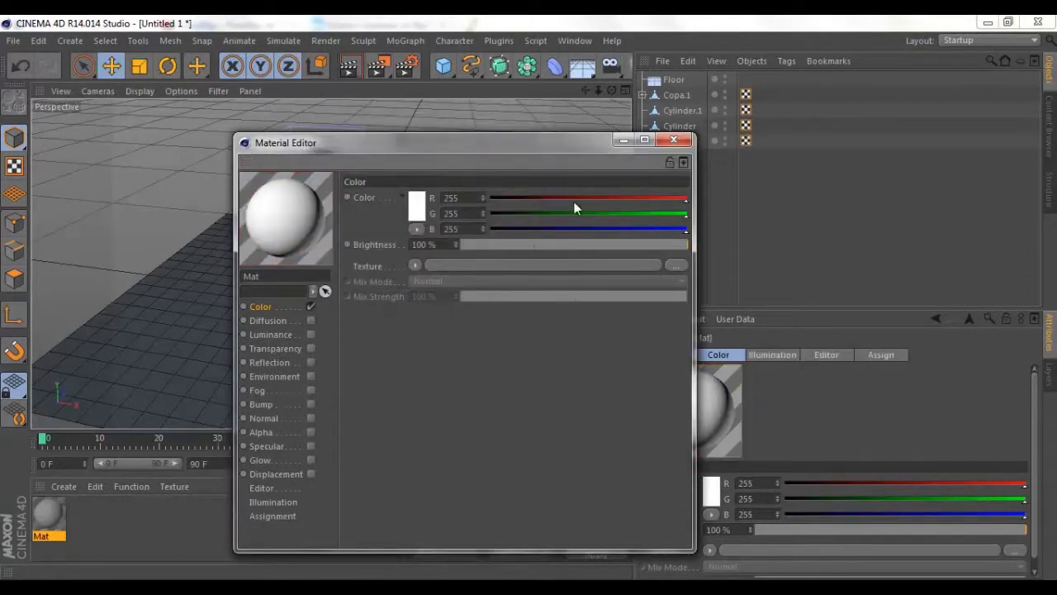
pyautogui.click(674, 140)
# Create material Mat.1 with specular off and Luminance enabled
pyautogui.doubleClick(141, 514)
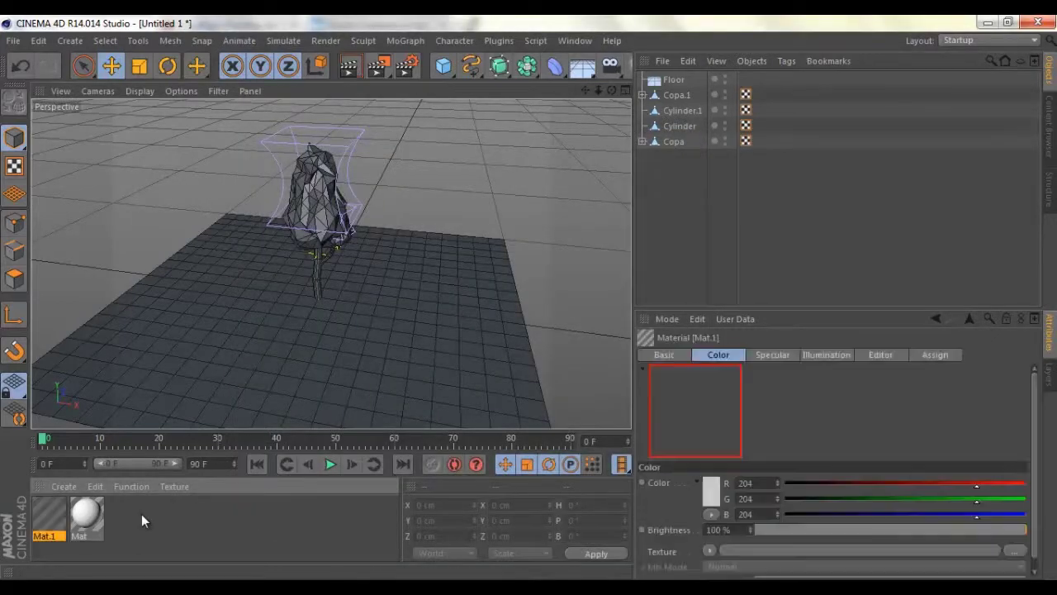
pyautogui.moveTo(48, 512); pyautogui.dragTo(389, 307)
pyautogui.doubleClick(56, 518)
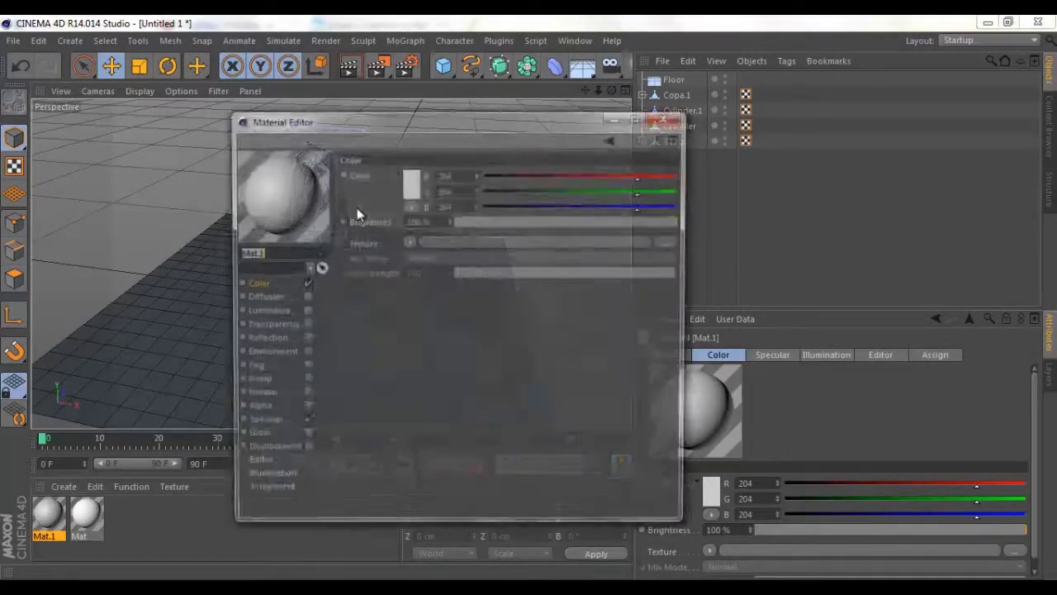
pyautogui.click(304, 423)
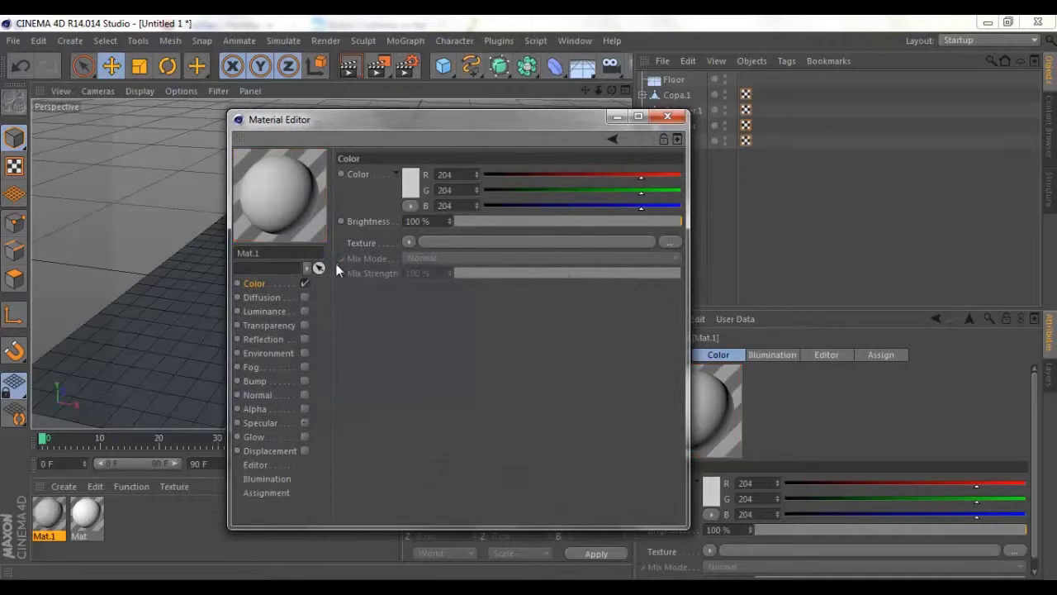
pyautogui.click(304, 311)
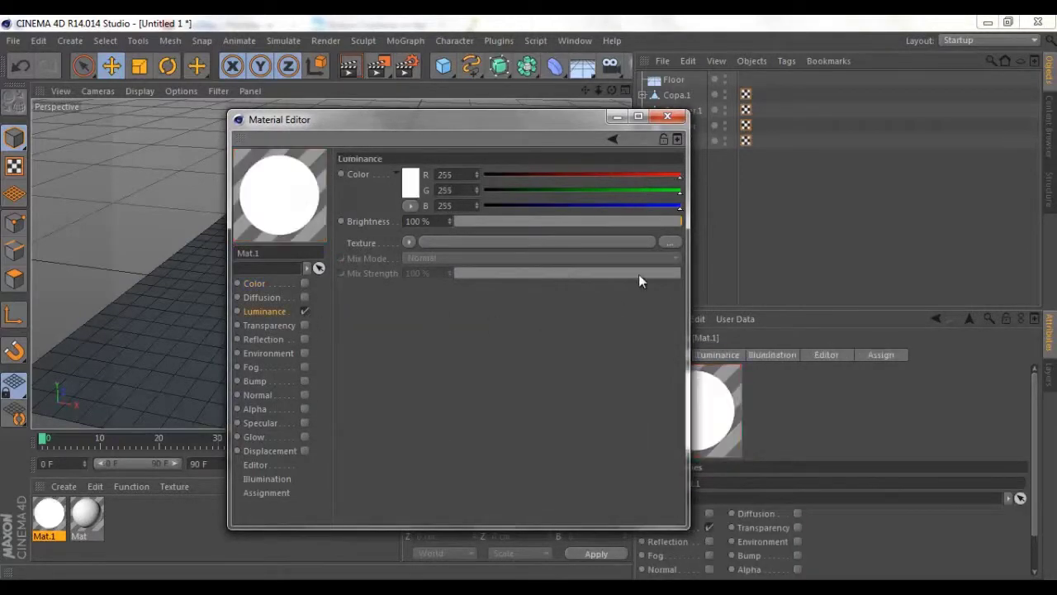
pyautogui.click(676, 118)
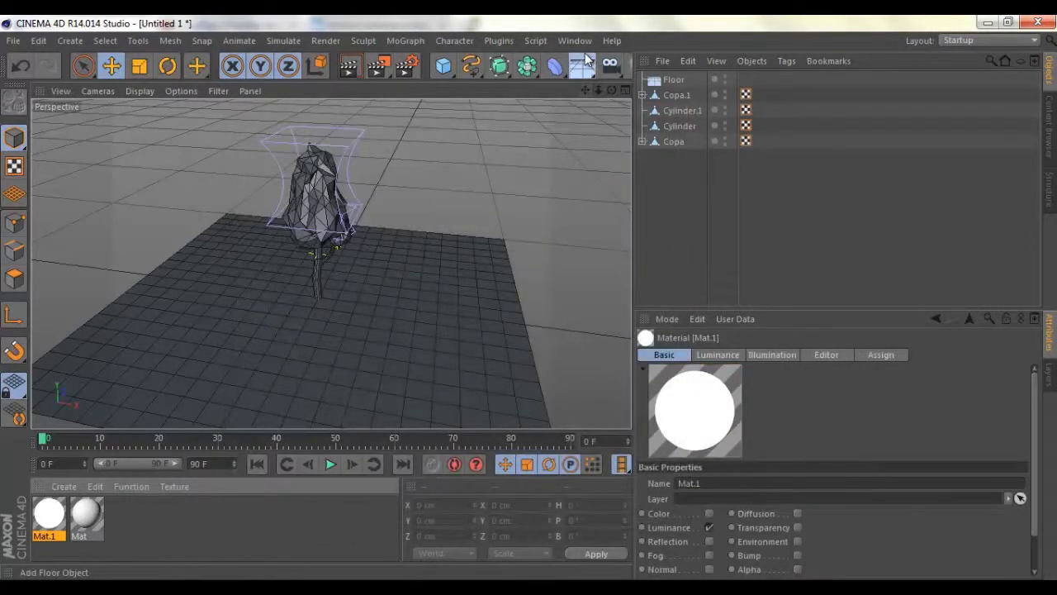
pyautogui.click(583, 64)
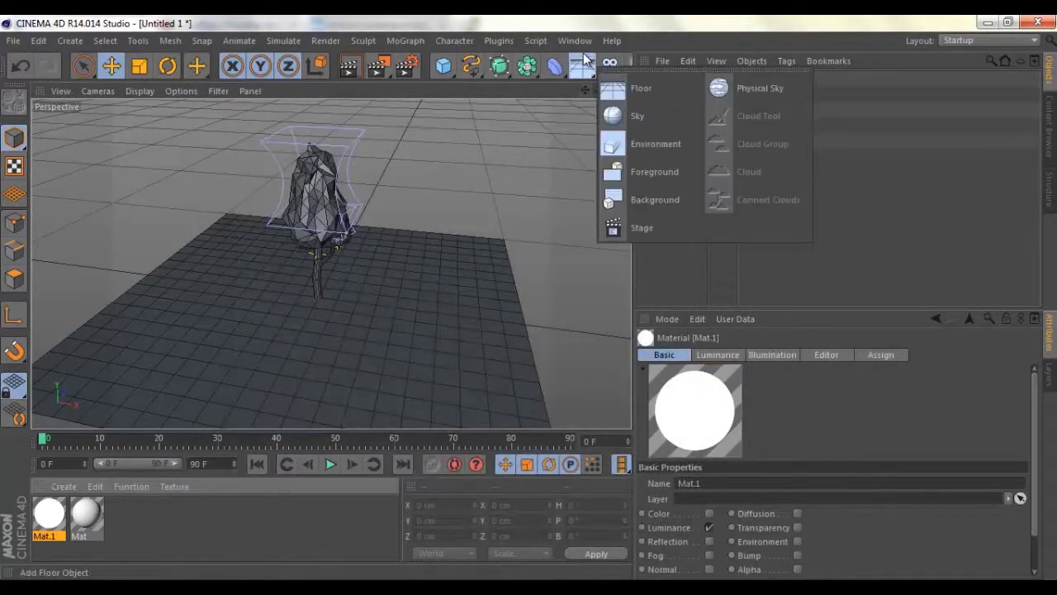
# Add a Sky object and assign the luminous Mat.1 material to it
pyautogui.click(635, 116)
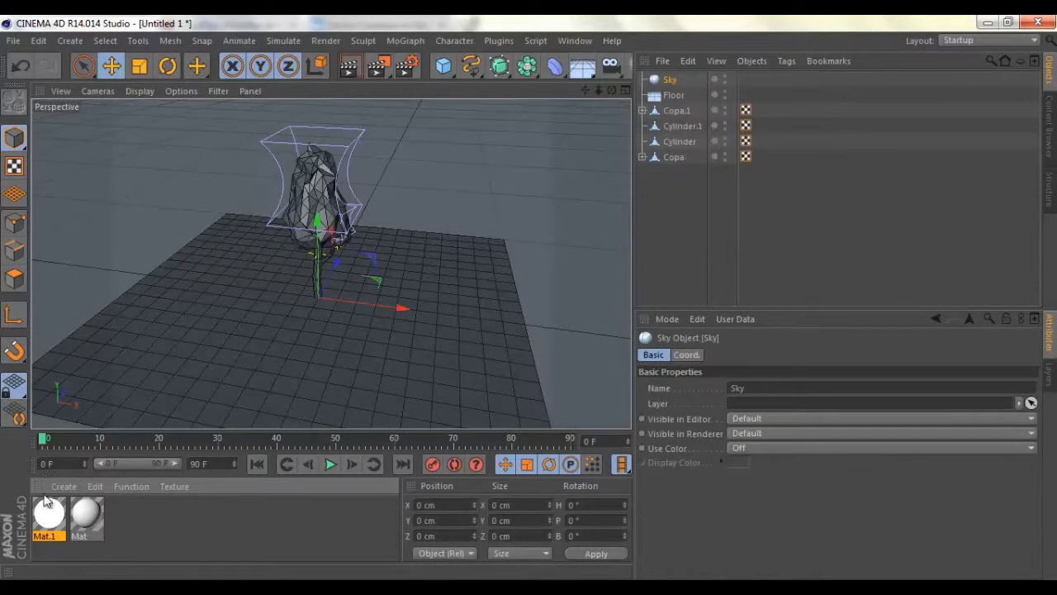
pyautogui.moveTo(75, 479); pyautogui.dragTo(544, 110)
pyautogui.moveTo(670, 81); pyautogui.dragTo(671, 80)
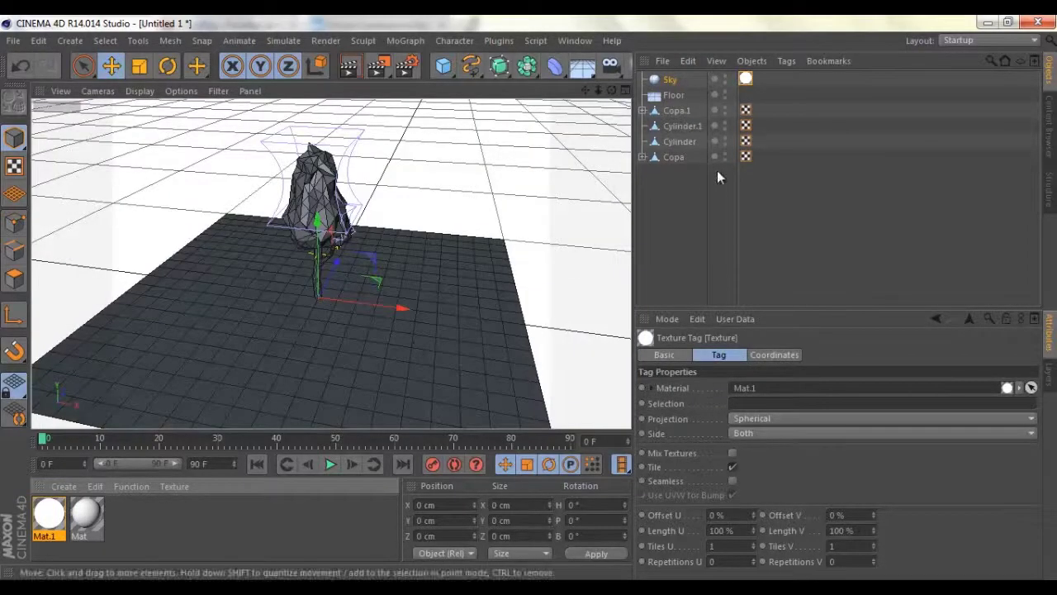
# Select the Floor and all four tree objects and apply Mat to them
pyautogui.moveTo(669, 195); pyautogui.dragTo(665, 138)
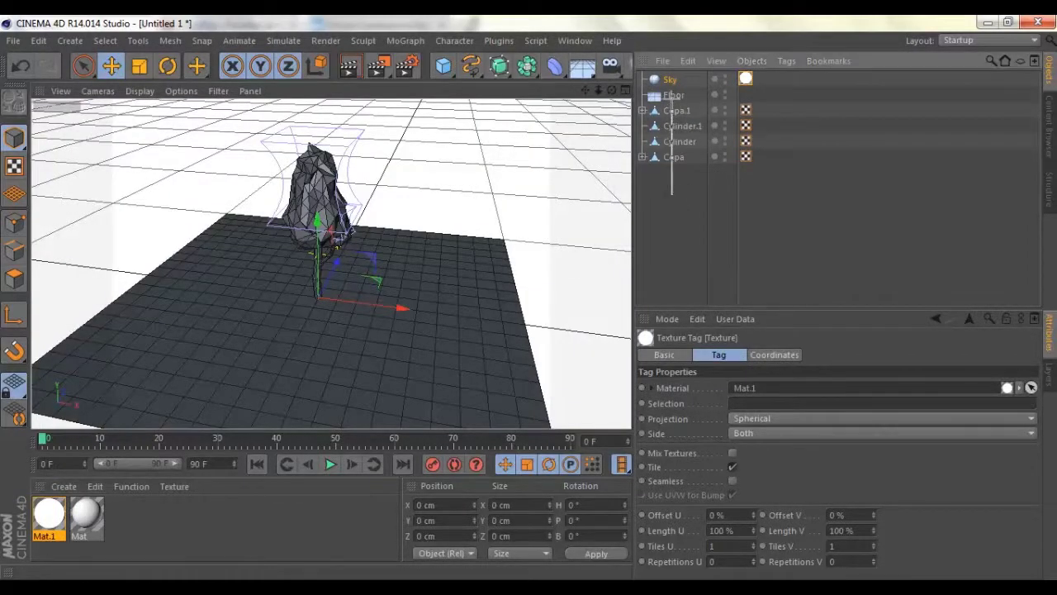
pyautogui.moveTo(672, 86); pyautogui.dragTo(665, 89)
pyautogui.moveTo(670, 86); pyautogui.dragTo(665, 195)
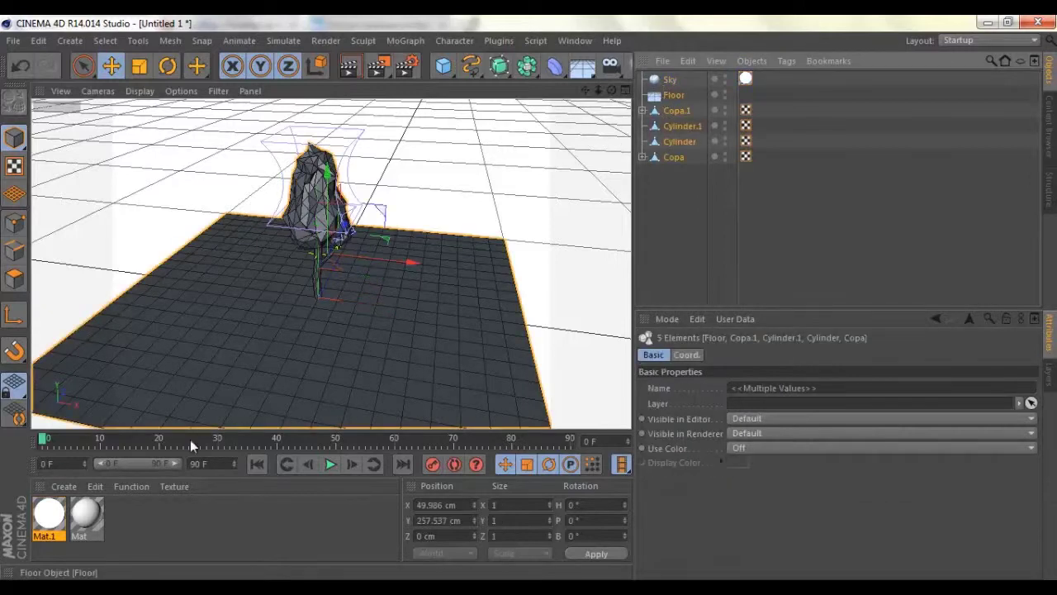
pyautogui.rightClick(93, 513)
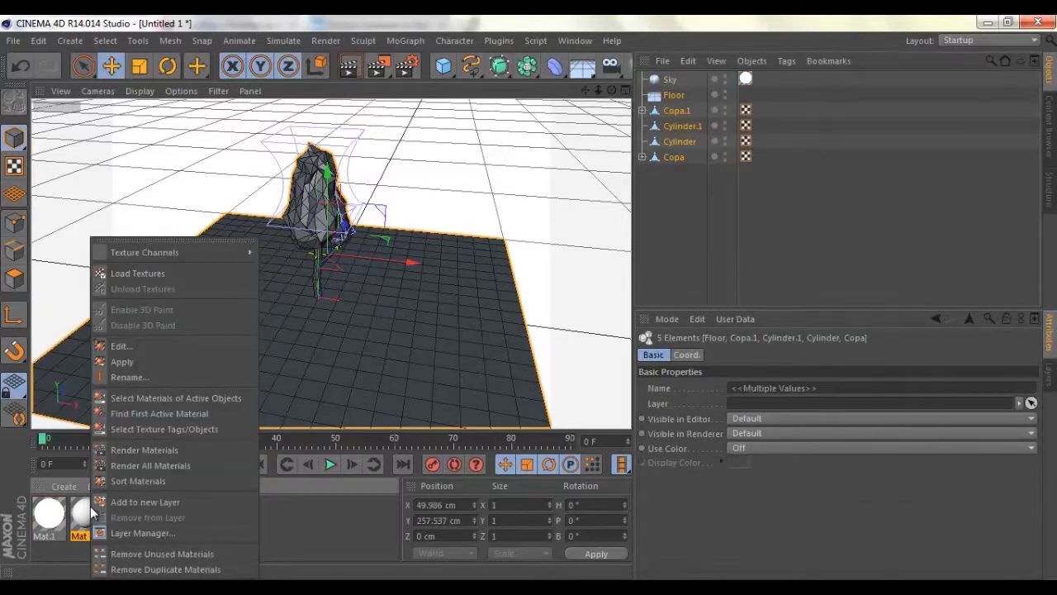
pyautogui.click(161, 362)
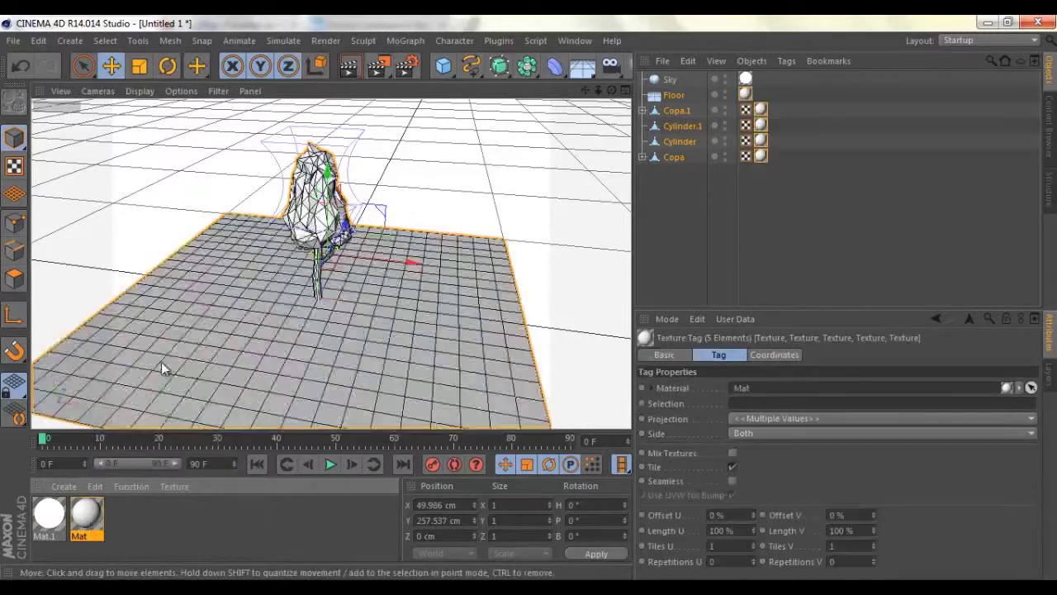
# Preview the view, then add Ambient Occlusion and Global Illumination effects in Render Settings
pyautogui.click(351, 67)
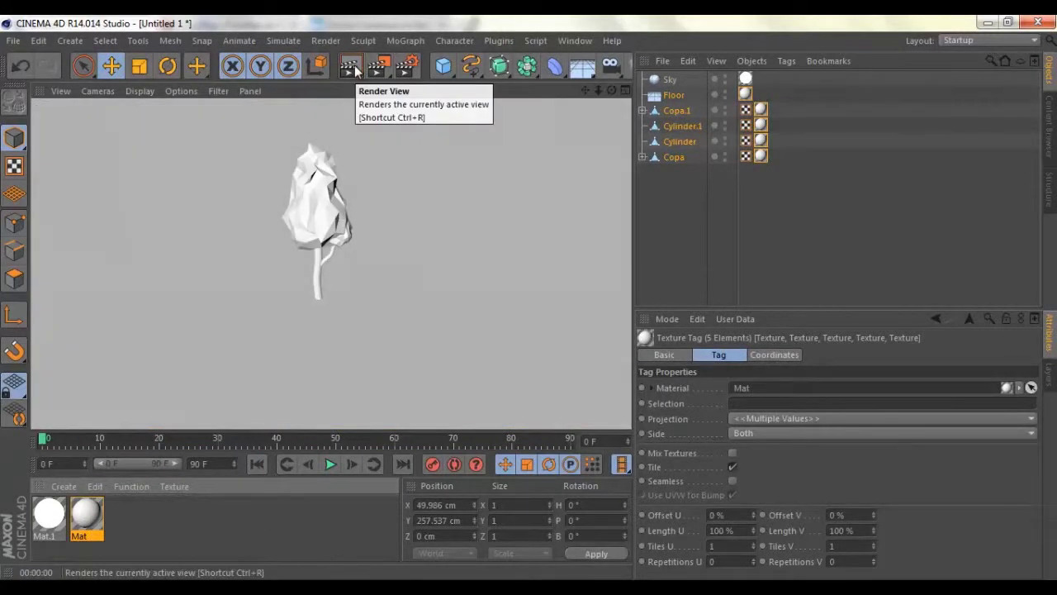
pyautogui.click(399, 69)
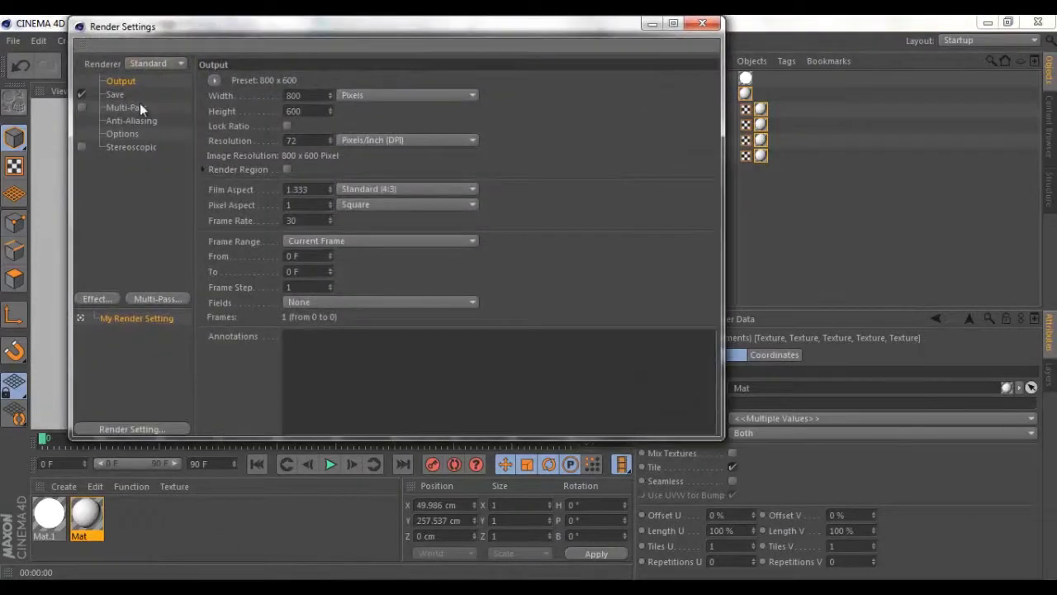
pyautogui.click(103, 300)
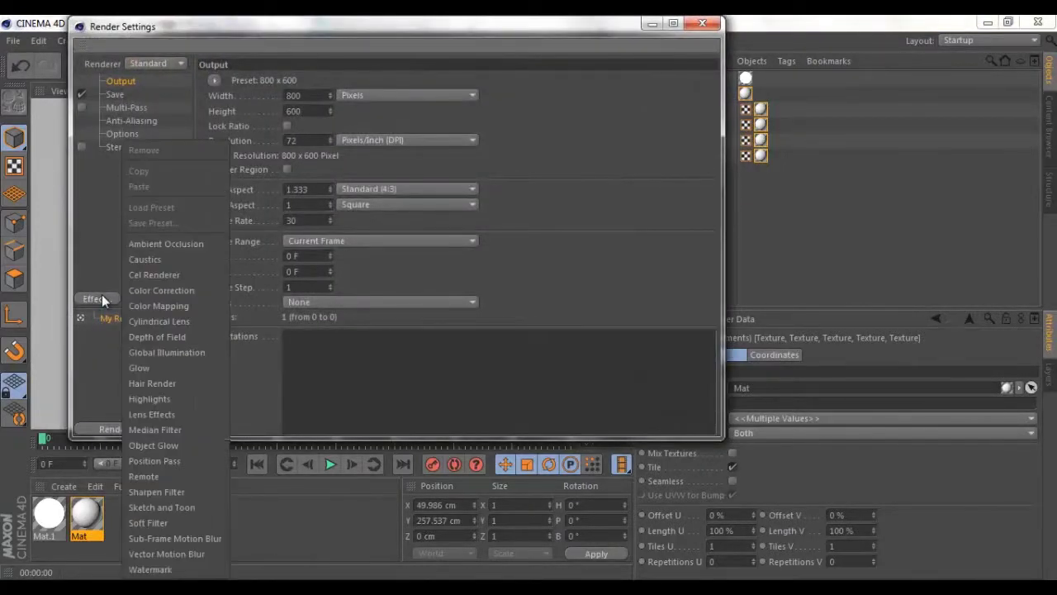
pyautogui.click(170, 245)
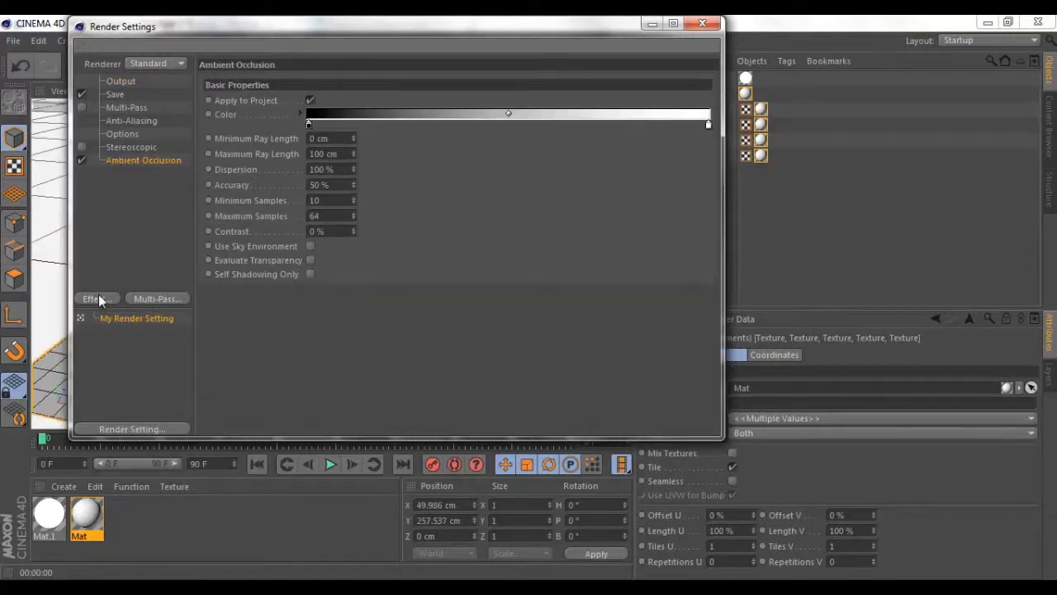
pyautogui.click(96, 301)
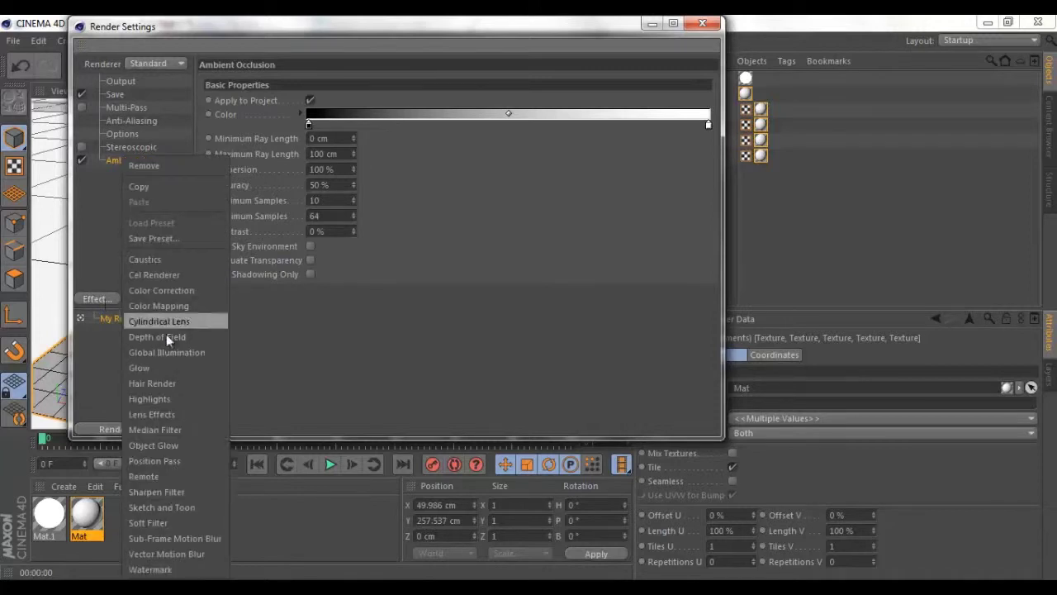
pyautogui.click(176, 353)
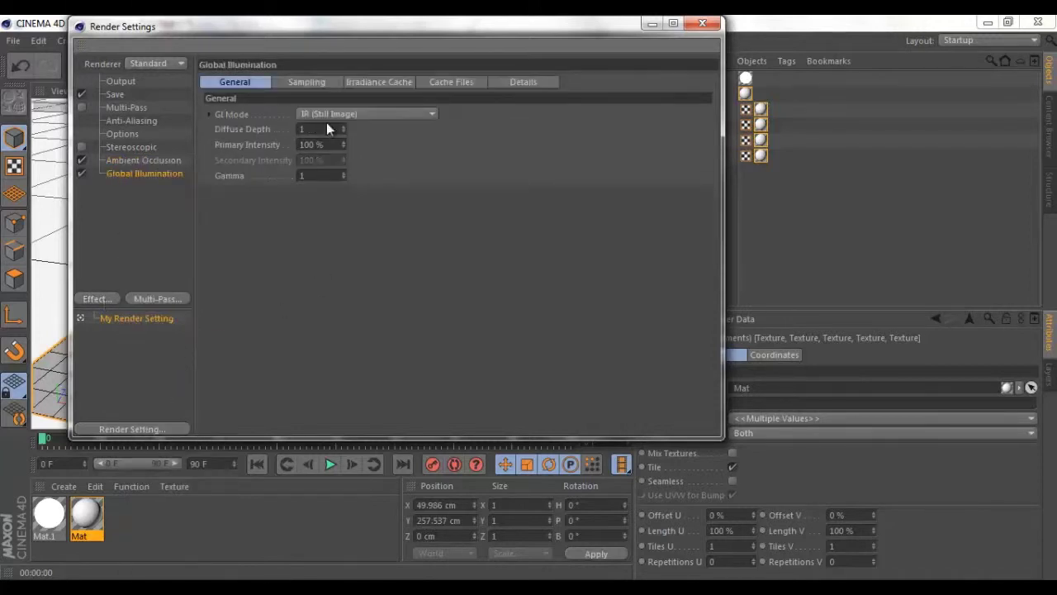
# Set GI samples and record density to Low and anti-aliasing to Best
pyautogui.click(324, 85)
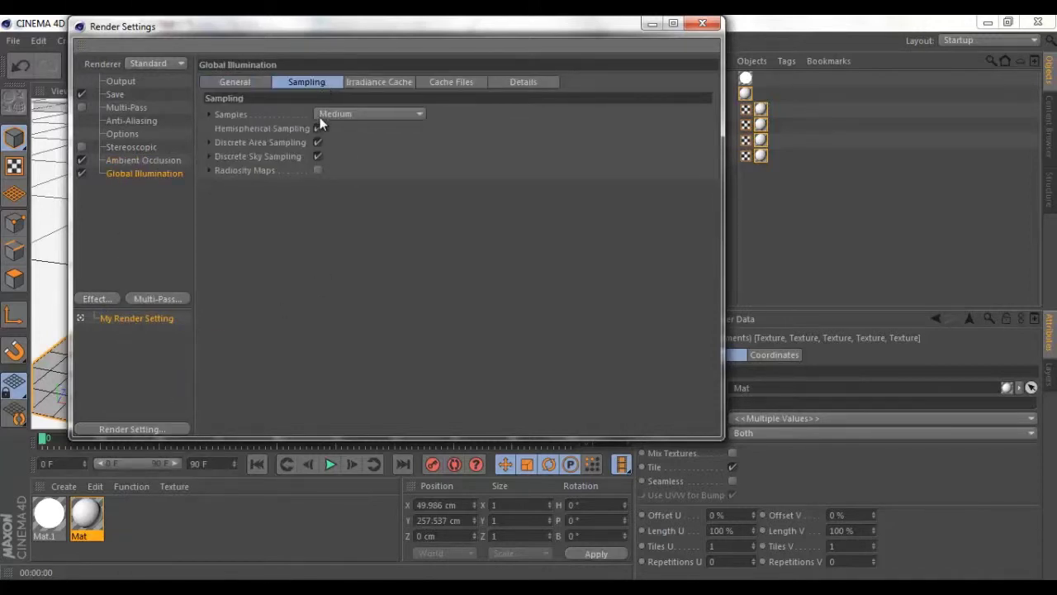
pyautogui.click(336, 112)
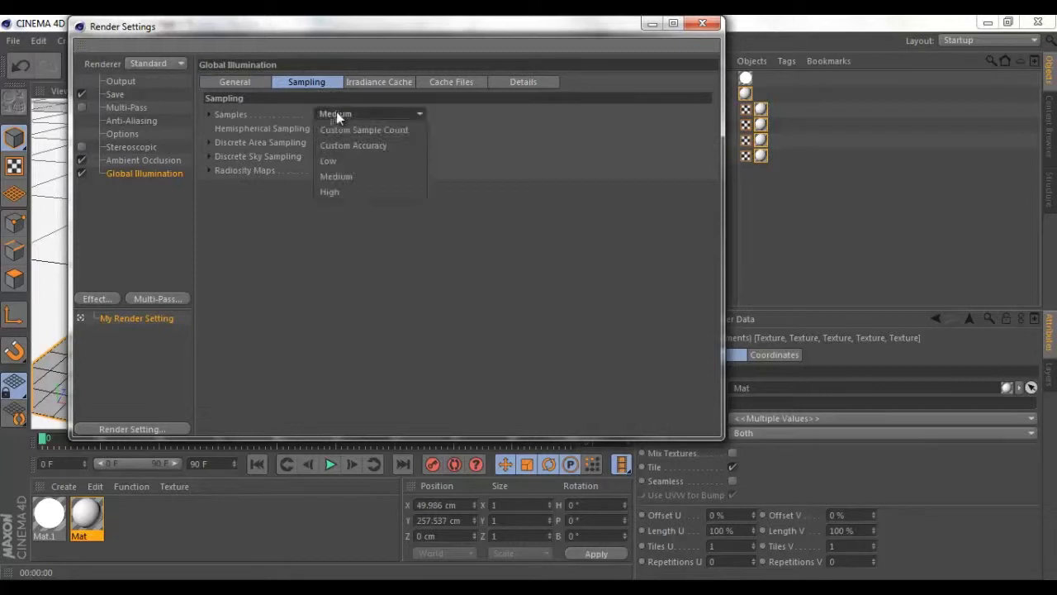
pyautogui.click(335, 162)
pyautogui.click(376, 82)
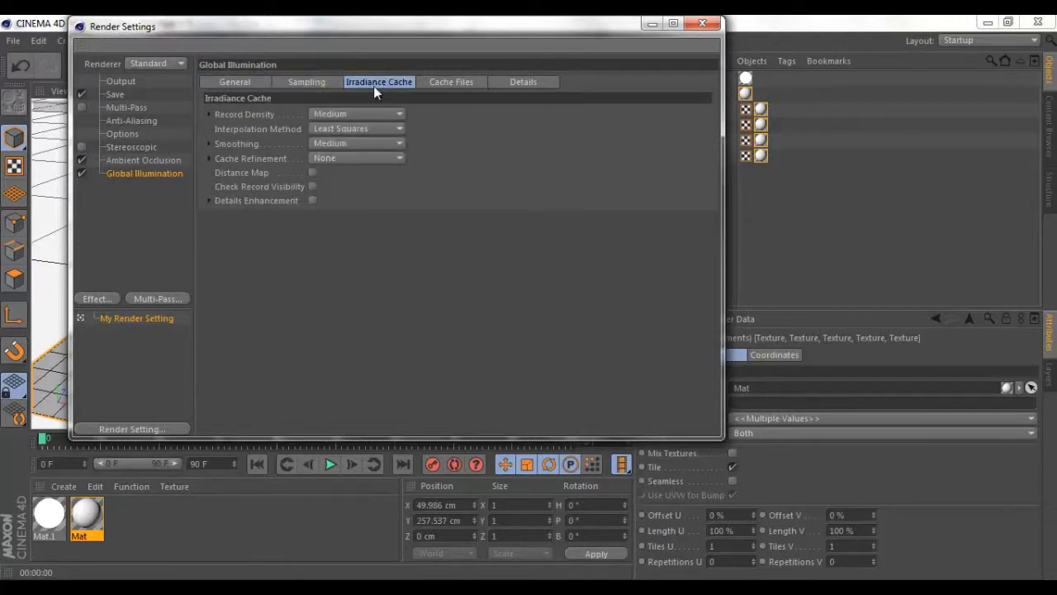
pyautogui.click(355, 114)
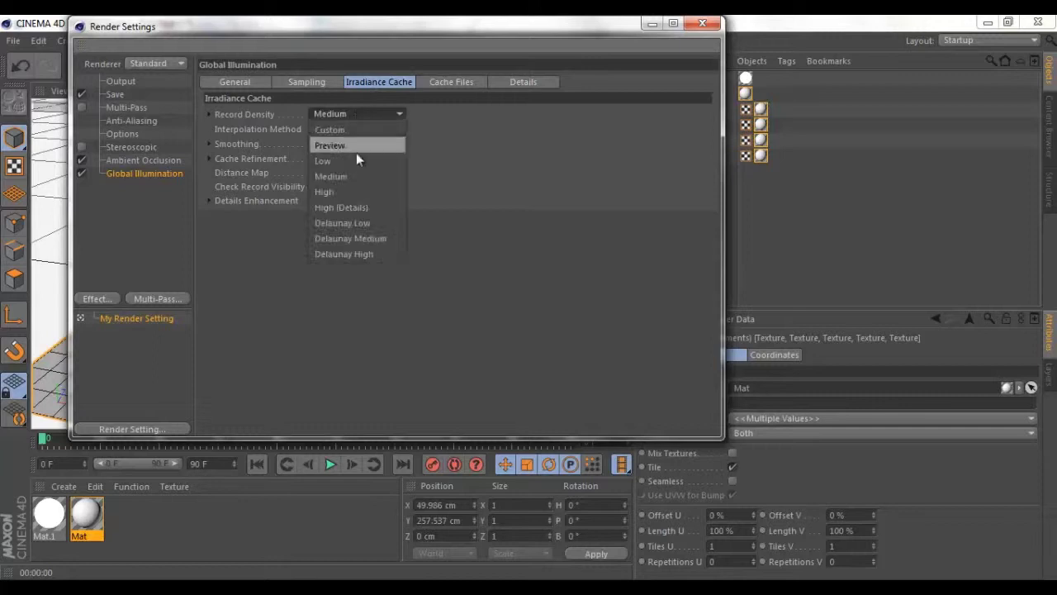
pyautogui.click(348, 165)
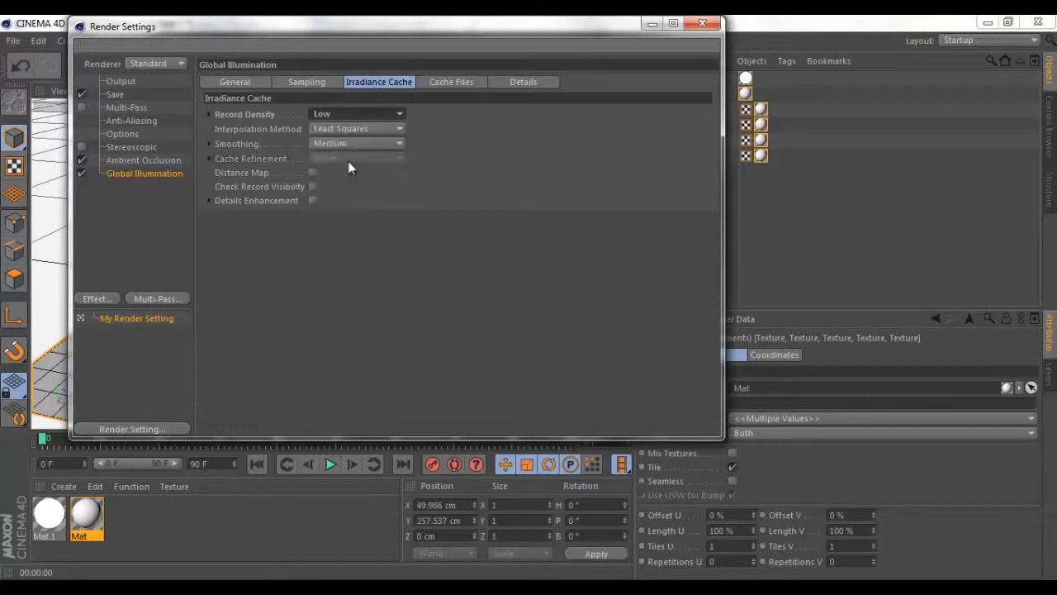
pyautogui.click(126, 122)
pyautogui.click(357, 80)
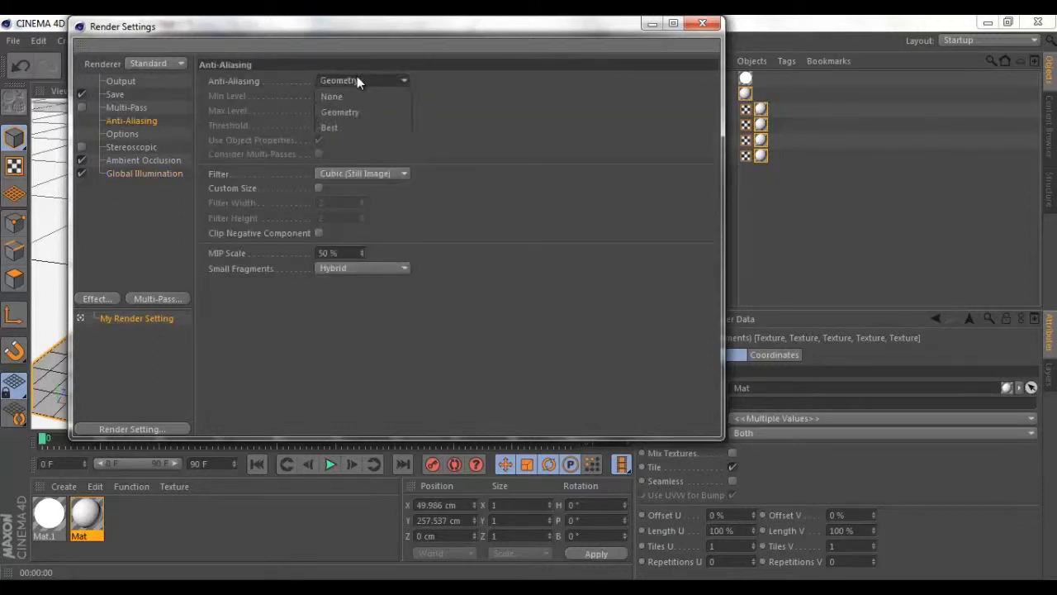
pyautogui.click(330, 127)
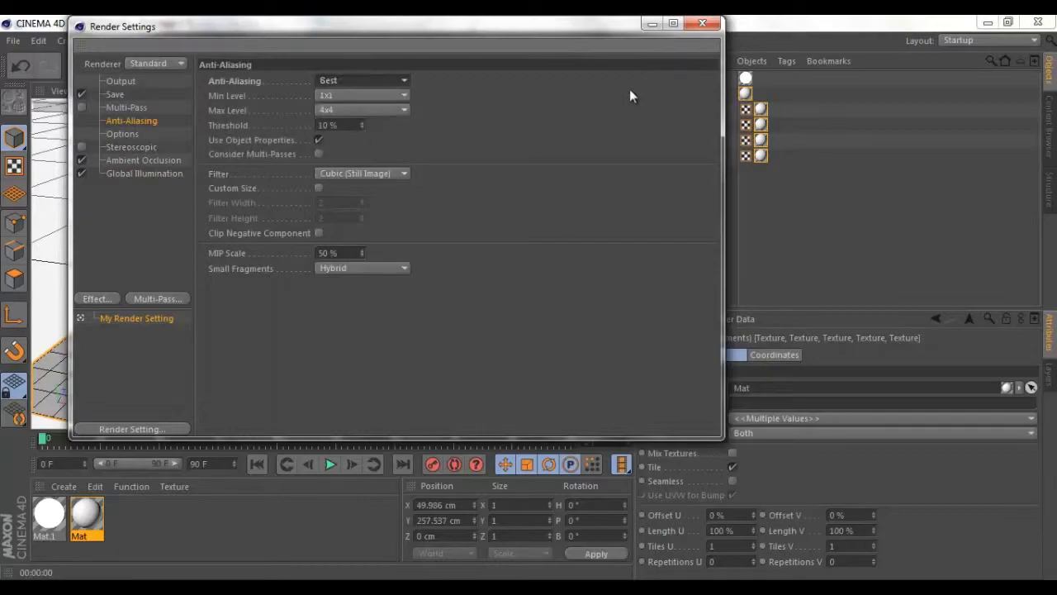
pyautogui.click(702, 25)
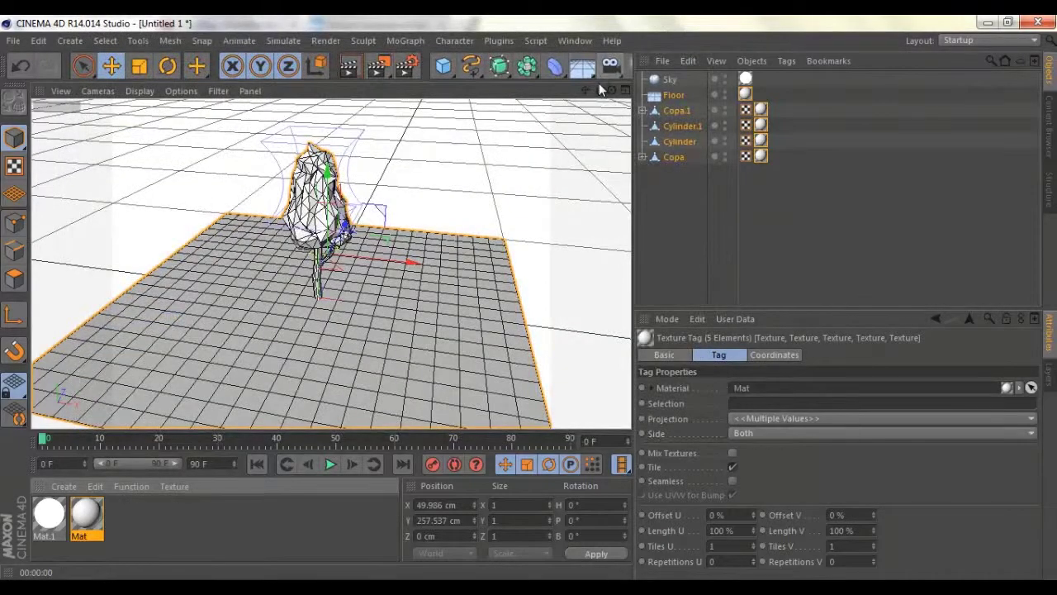
# Orbit and zoom closer to the tree, then run a test render, restarting it once
pyautogui.moveTo(600, 89); pyautogui.dragTo(532, 305)
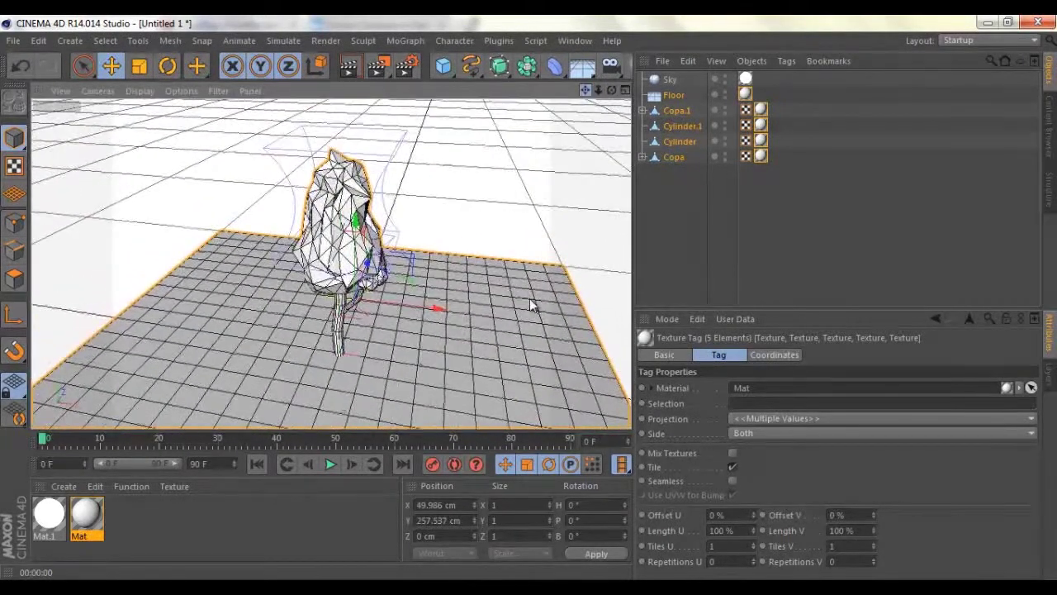
pyautogui.click(353, 66)
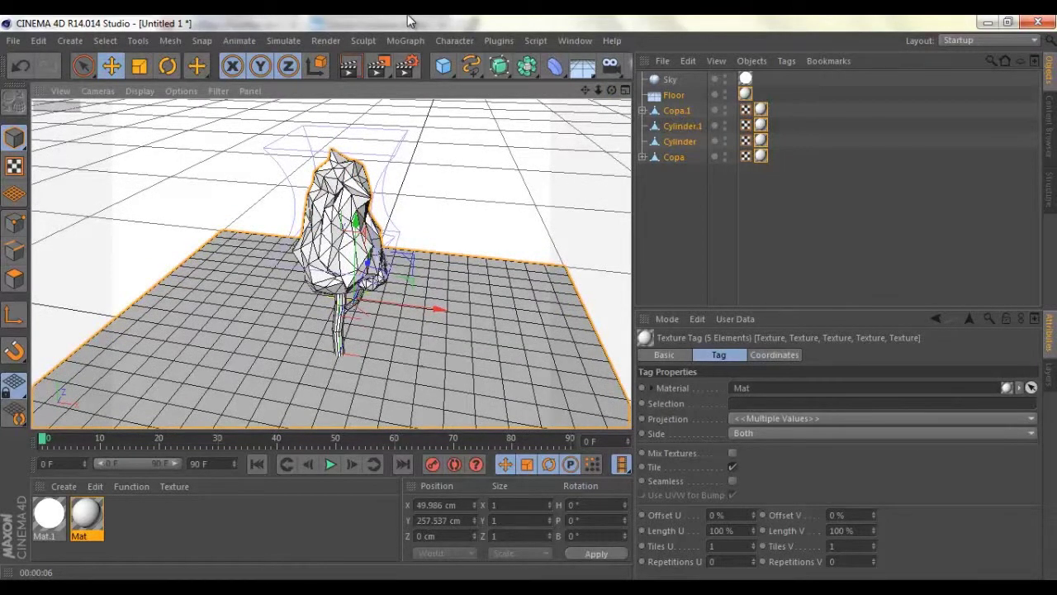
pyautogui.click(348, 66)
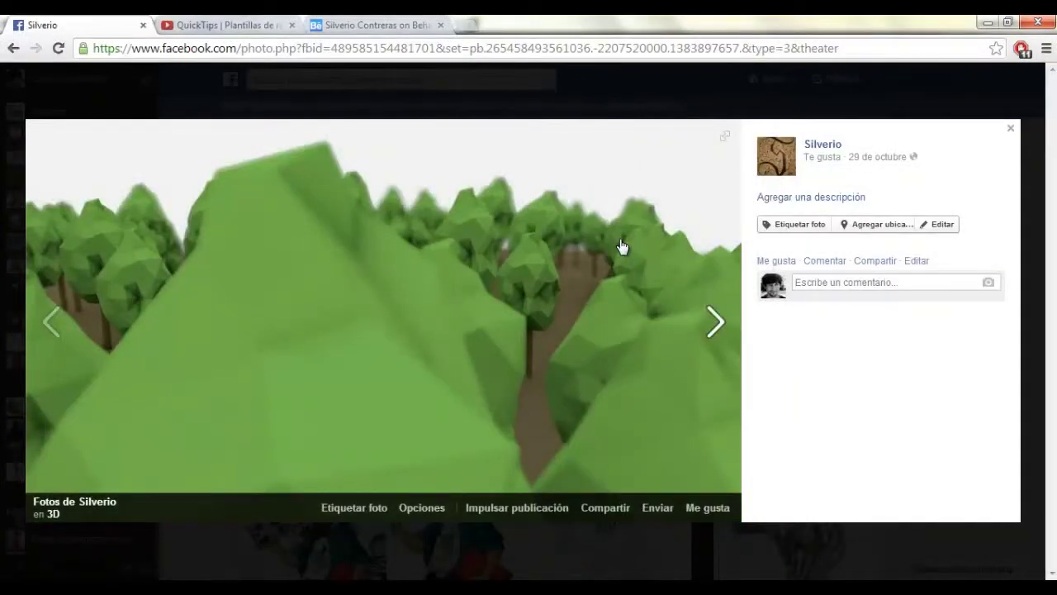
# Step through four more photos in the Facebook viewer, then close it
pyautogui.press('Right')
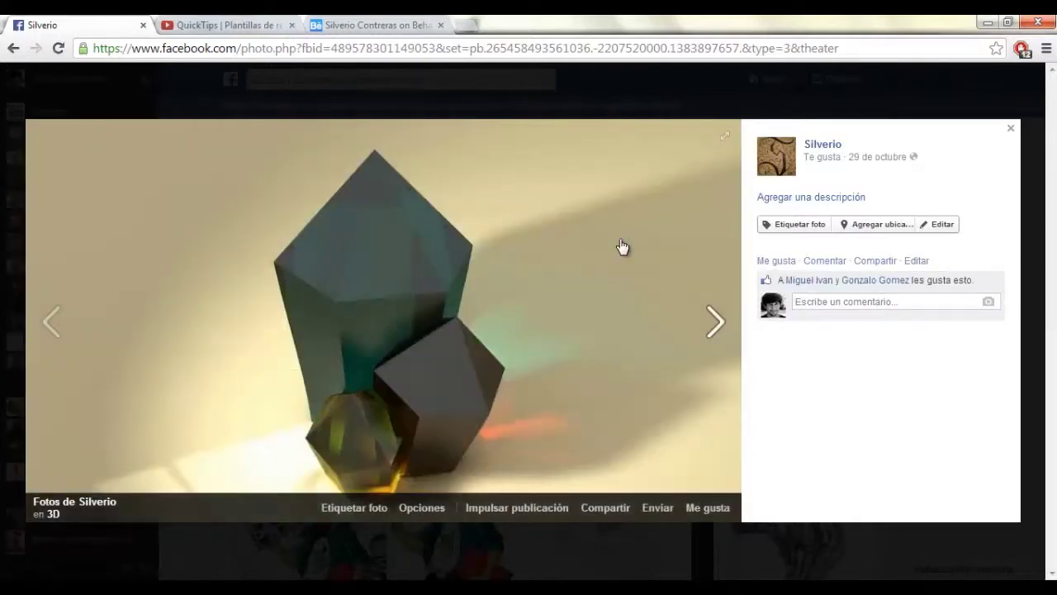
pyautogui.press('Right')
pyautogui.press('Right')
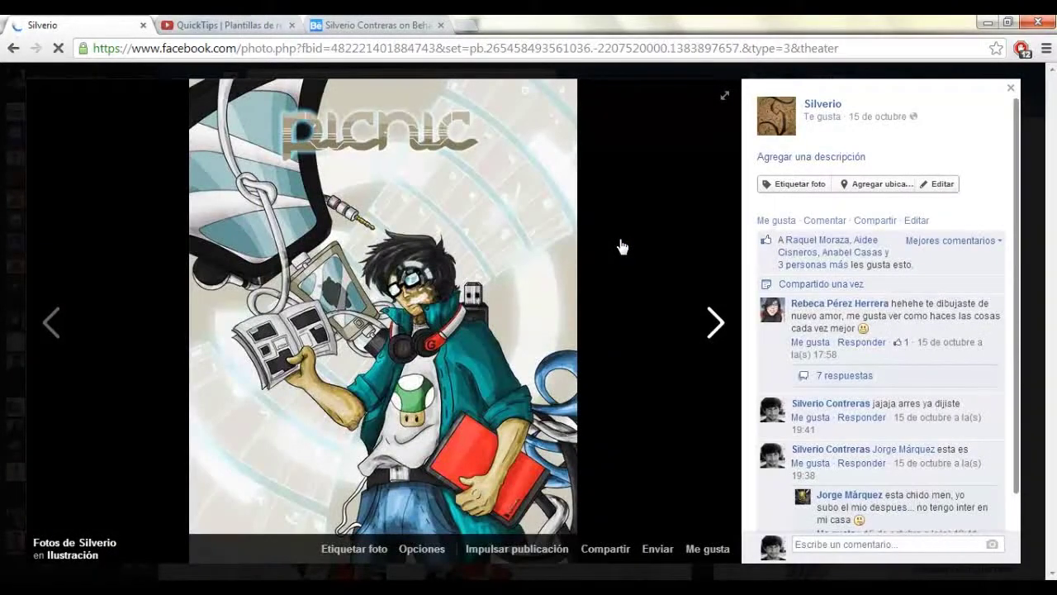
pyautogui.press('Right')
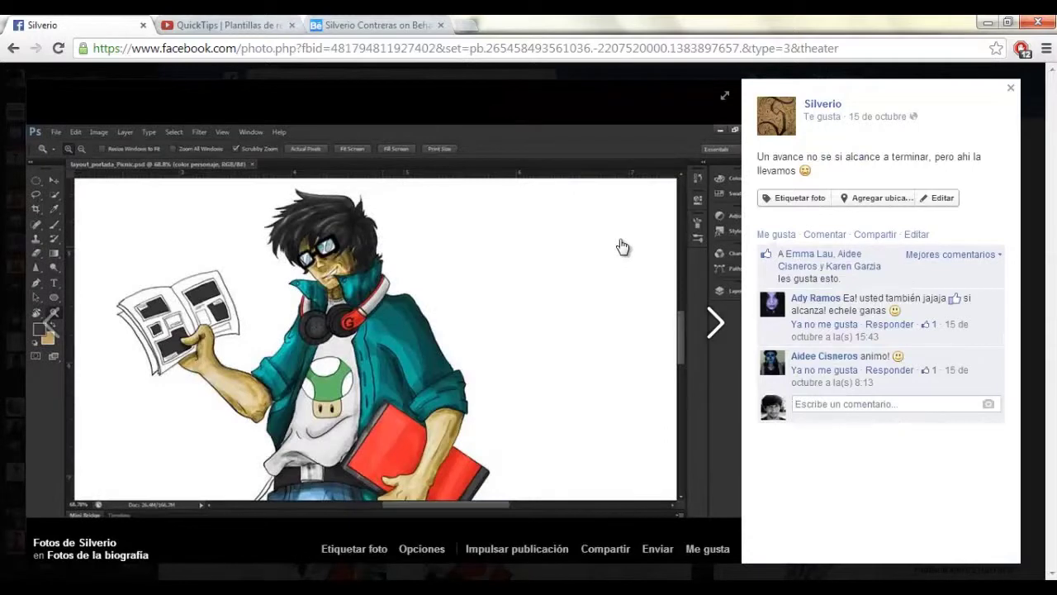
pyautogui.press('Right')
pyautogui.press('Escape')
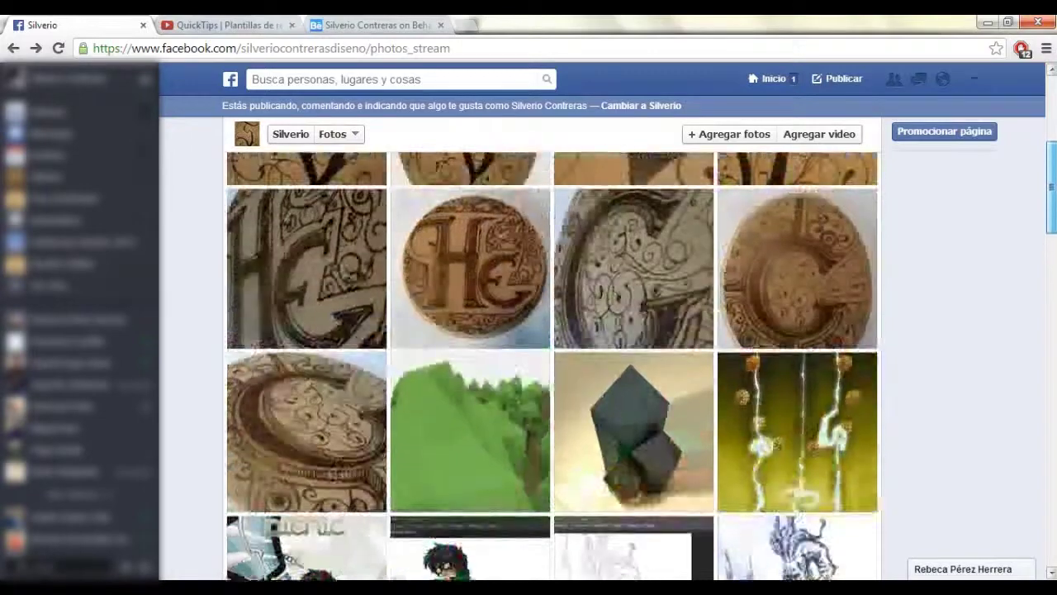
# Go to the artist's page timeline and scroll down through its recent posts
pyautogui.moveTo(1052, 202); pyautogui.dragTo(1052, 124)
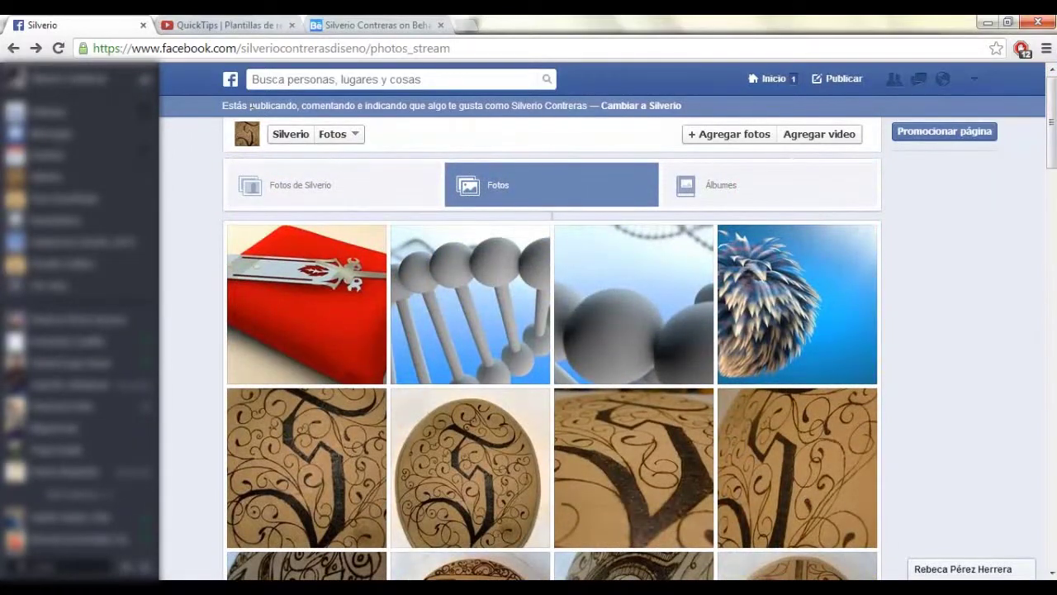
pyautogui.click(136, 180)
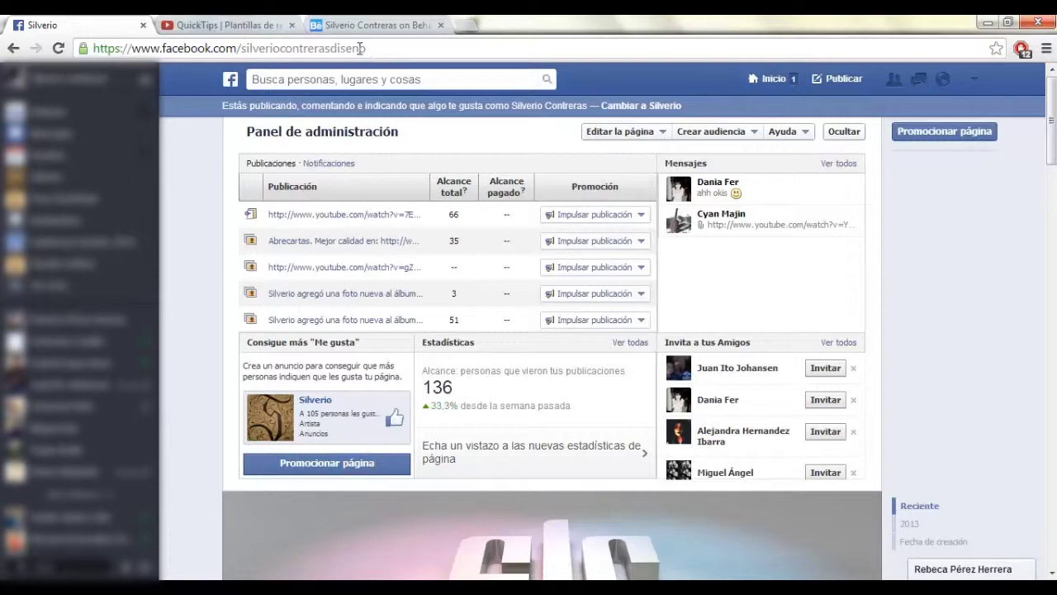
pyautogui.scroll(-5, 551, 347)
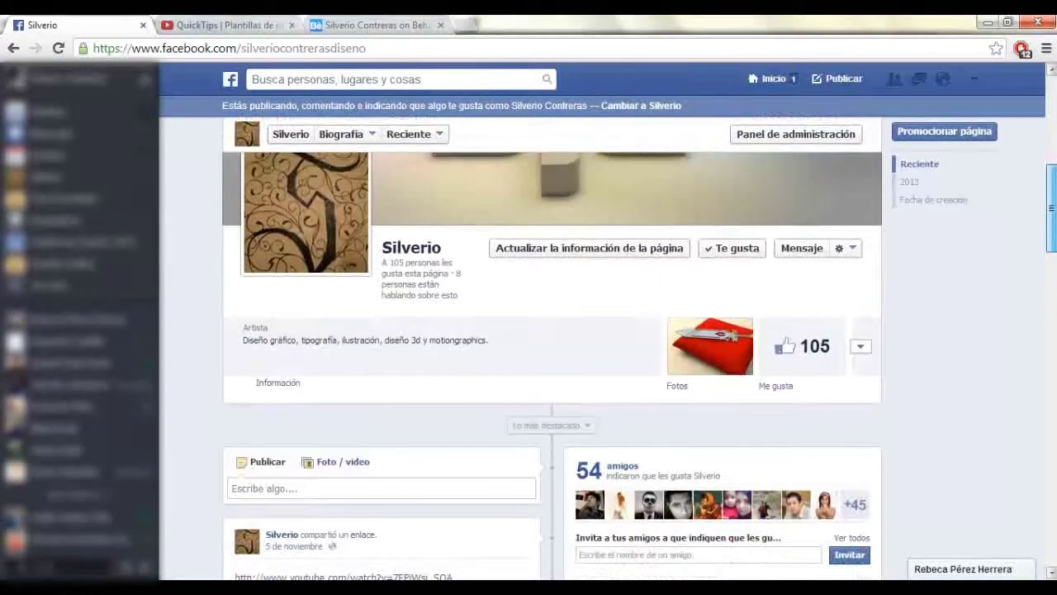
pyautogui.scroll(-3, 551, 347)
pyautogui.scroll(-3, 551, 347)
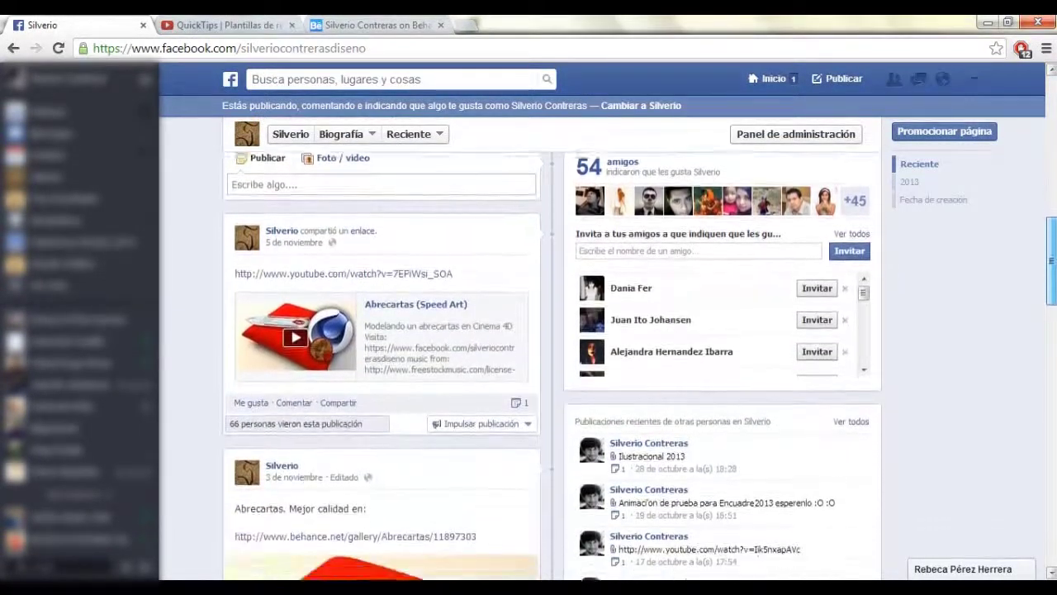
pyautogui.scroll(-3, 552, 347)
pyautogui.scroll(-1, 552, 347)
pyautogui.scroll(-1, 552, 347)
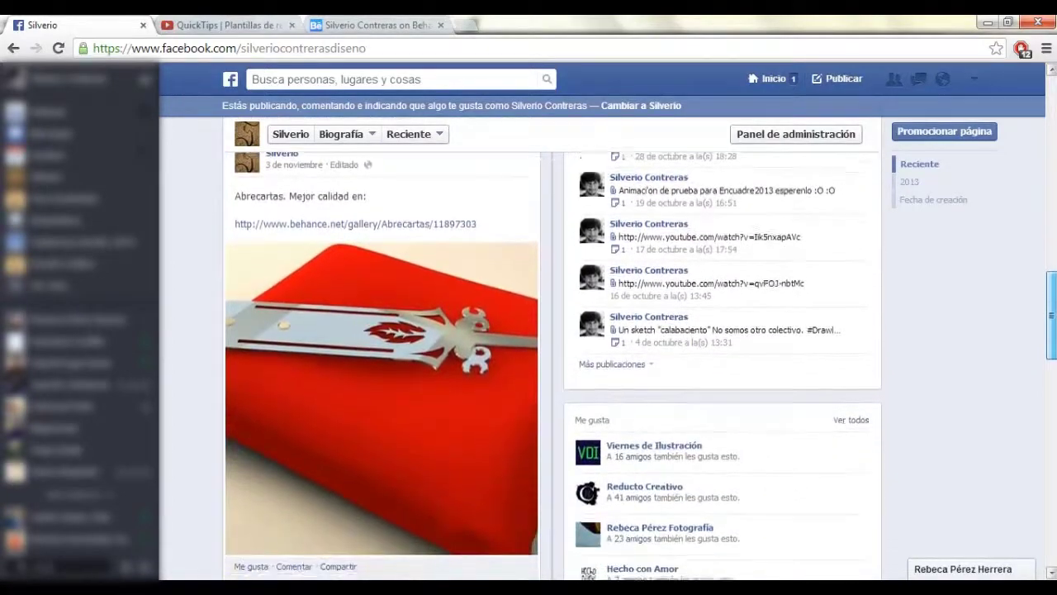
pyautogui.scroll(-2, 552, 347)
pyautogui.scroll(-1, 552, 347)
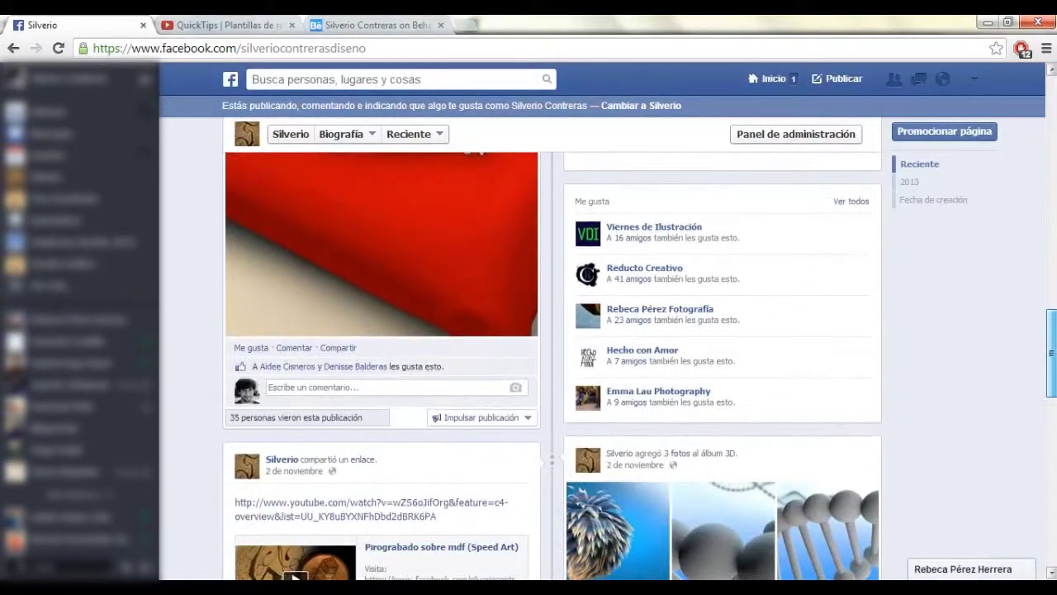
pyautogui.scroll(-2, 551, 346)
pyautogui.scroll(-1, 552, 347)
pyautogui.scroll(-1, 552, 347)
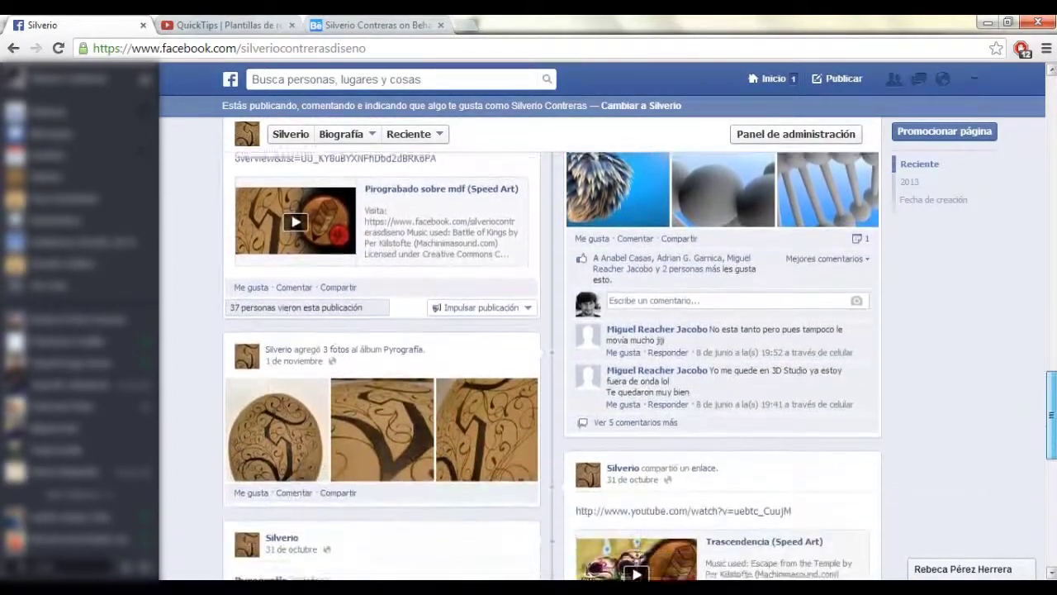
pyautogui.scroll(-1, 552, 347)
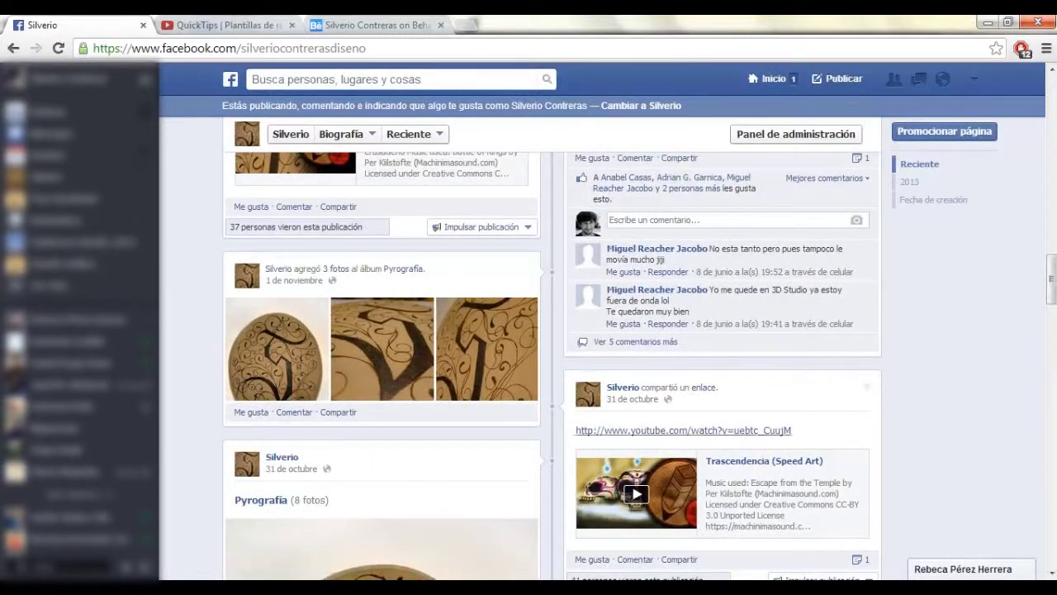